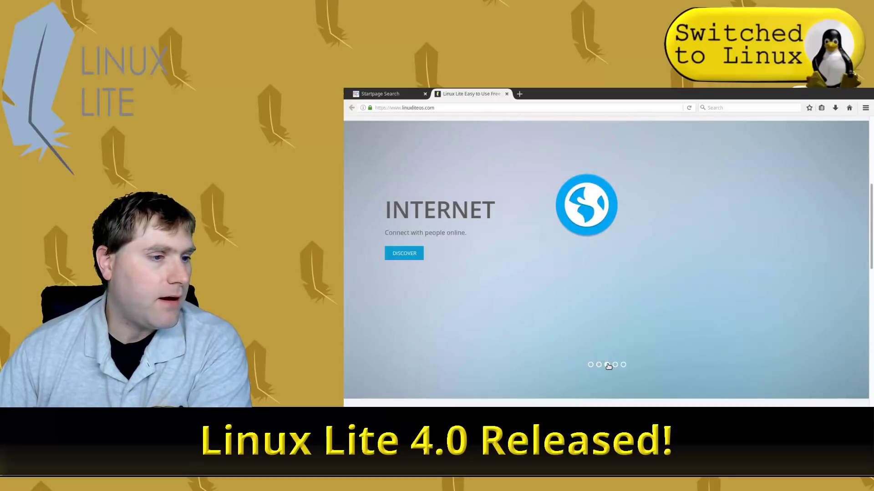
View the Office and Support slides and the Flexibility section on the Linux Lite home page.
{"action": "left_click", "coordinate": [616, 364]}
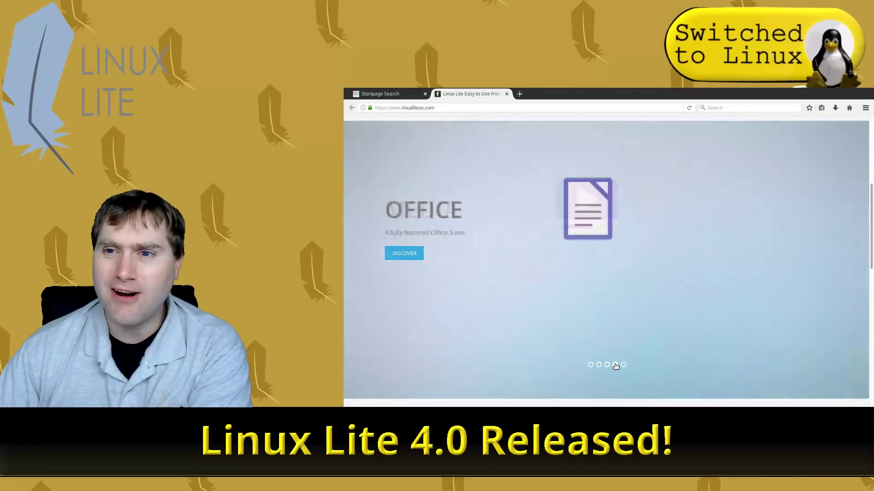
{"action": "left_click", "coordinate": [623, 365]}
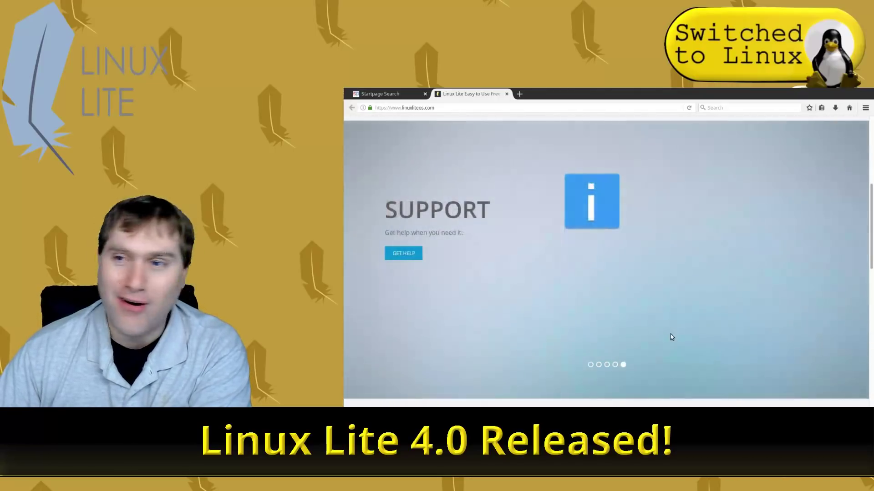
{"action": "scroll", "coordinate": [682, 331], "scroll_direction": "down", "scroll_amount": 8}
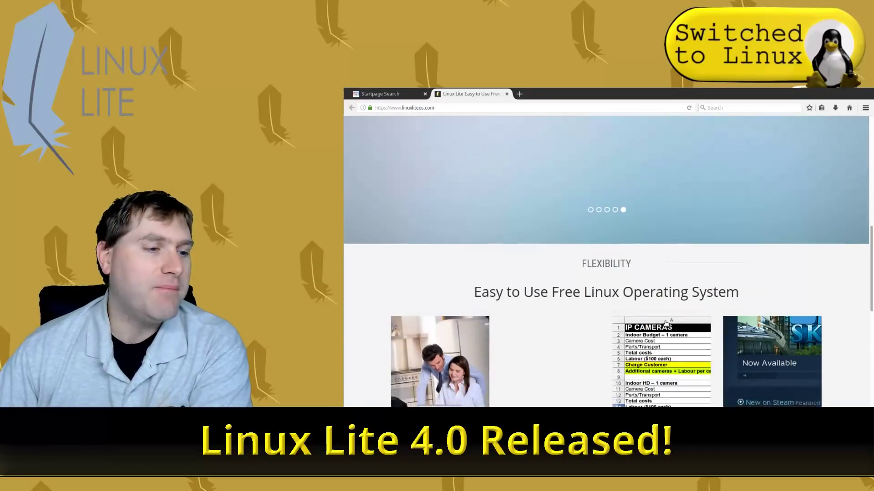
{"action": "scroll", "coordinate": [643, 322], "scroll_direction": "down", "scroll_amount": 1}
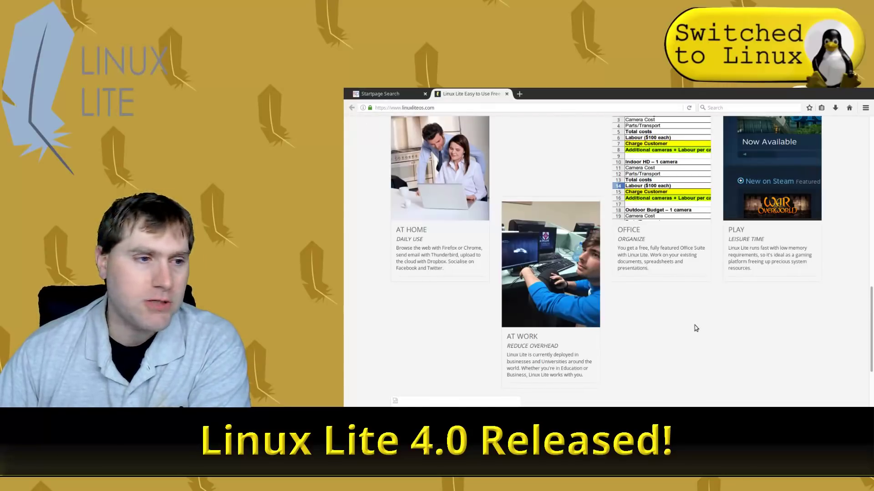
Open the full Linux Lite 4.0 Final announcement from the home page's news section and read its summary of changes.
{"action": "scroll", "coordinate": [695, 326], "scroll_direction": "down", "scroll_amount": 7}
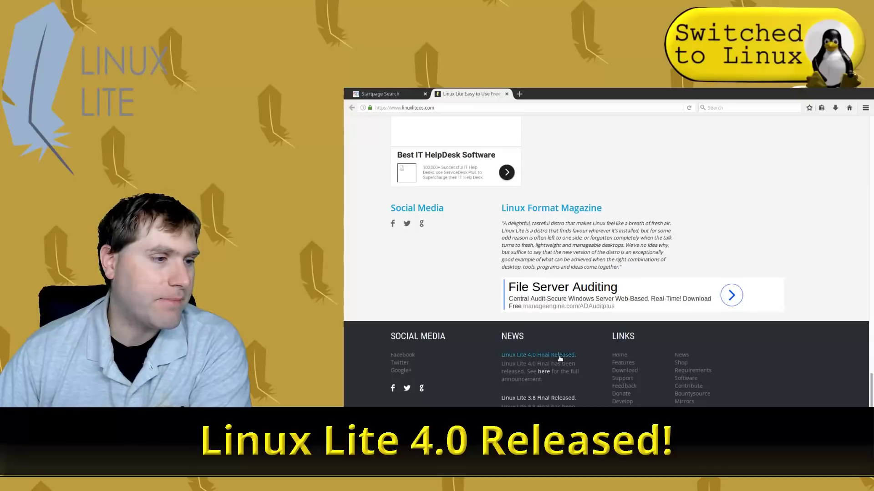
{"action": "left_click", "coordinate": [543, 371]}
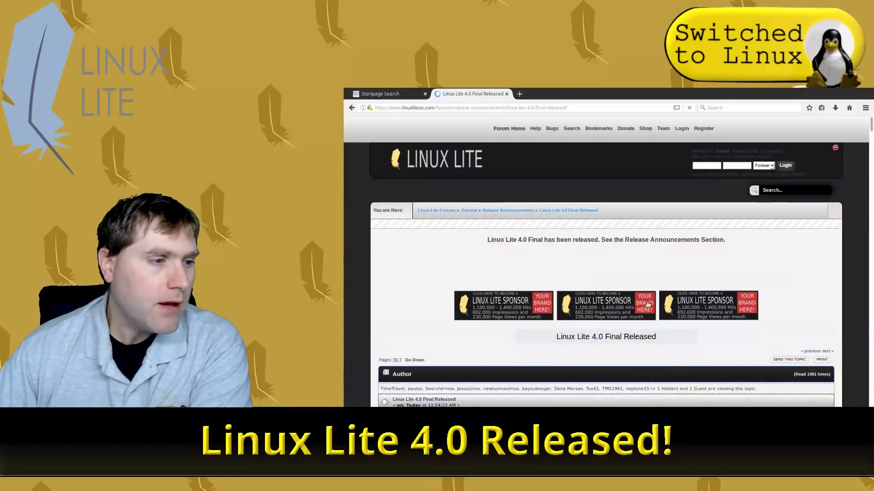
{"action": "scroll", "coordinate": [630, 296], "scroll_direction": "down", "scroll_amount": 5}
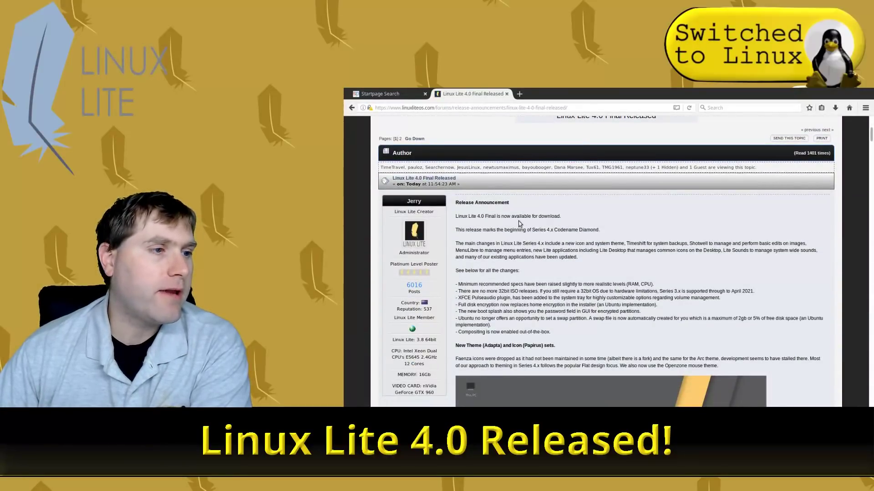
{"action": "scroll", "coordinate": [619, 270], "scroll_direction": "down", "scroll_amount": 1}
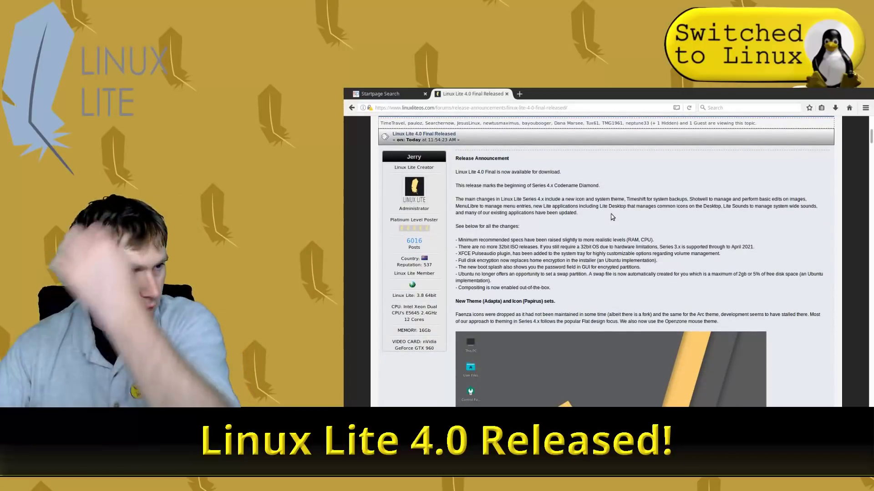
{"action": "scroll", "coordinate": [610, 217], "scroll_direction": "down", "scroll_amount": 3}
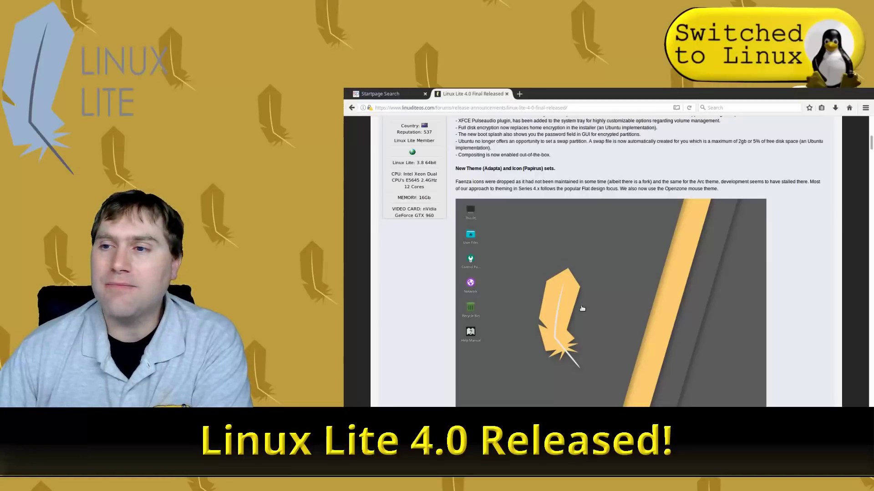
Examine the new theme screenshots, the welcome window image, and the Language Support and Lite Desktop sections of the announcement.
{"action": "scroll", "coordinate": [548, 296], "scroll_direction": "down", "scroll_amount": 2}
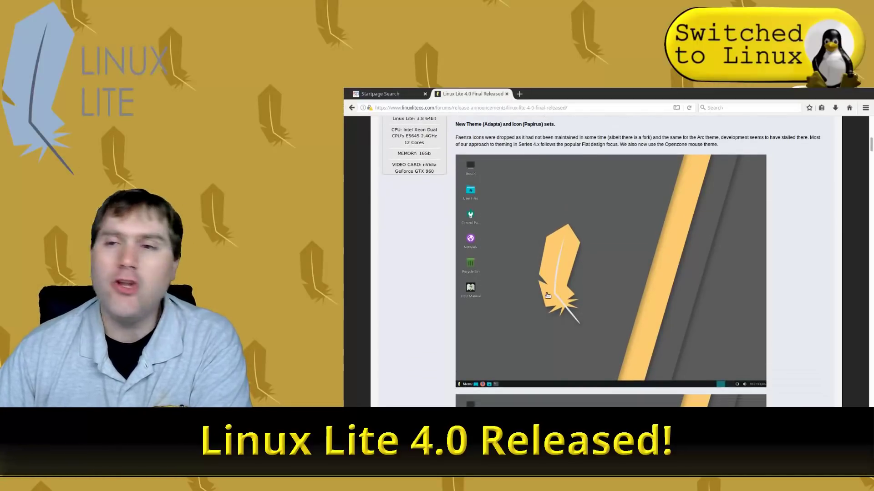
{"action": "scroll", "coordinate": [548, 295], "scroll_direction": "down", "scroll_amount": 4}
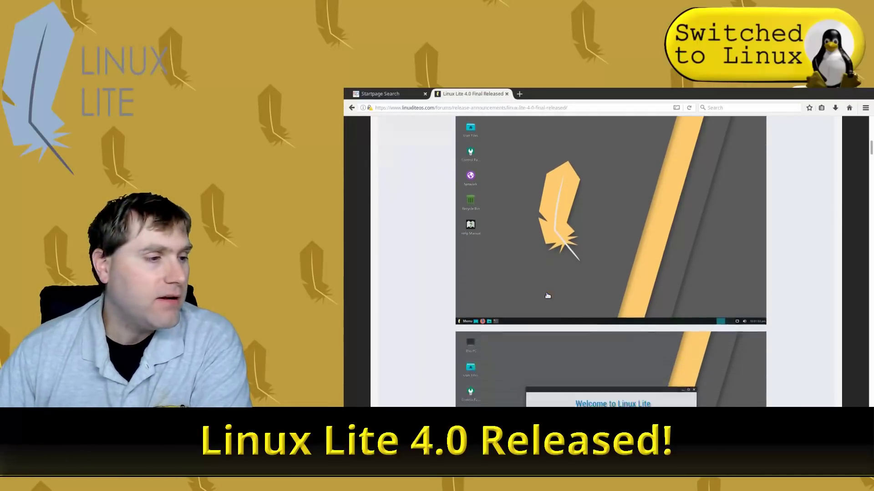
{"action": "scroll", "coordinate": [547, 296], "scroll_direction": "down", "scroll_amount": 2}
{"action": "scroll", "coordinate": [548, 295], "scroll_direction": "down", "scroll_amount": 3}
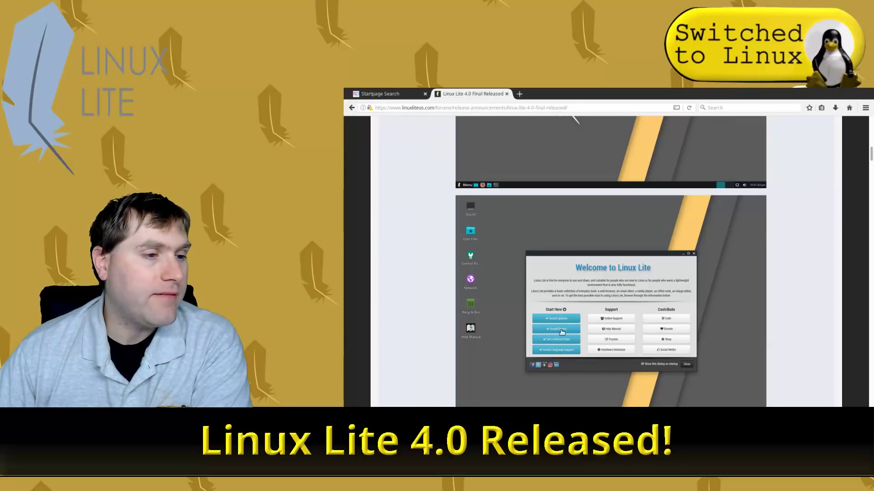
{"action": "scroll", "coordinate": [596, 301], "scroll_direction": "down", "scroll_amount": 5}
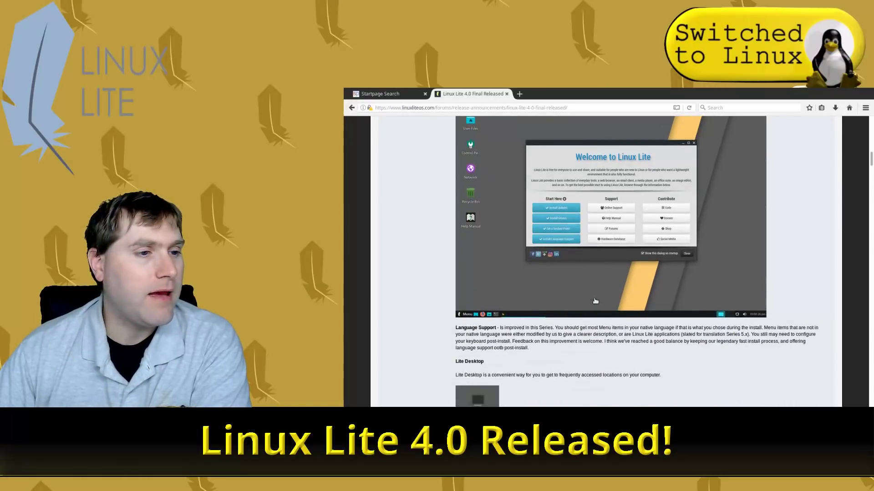
{"action": "scroll", "coordinate": [615, 259], "scroll_direction": "down", "scroll_amount": 9}
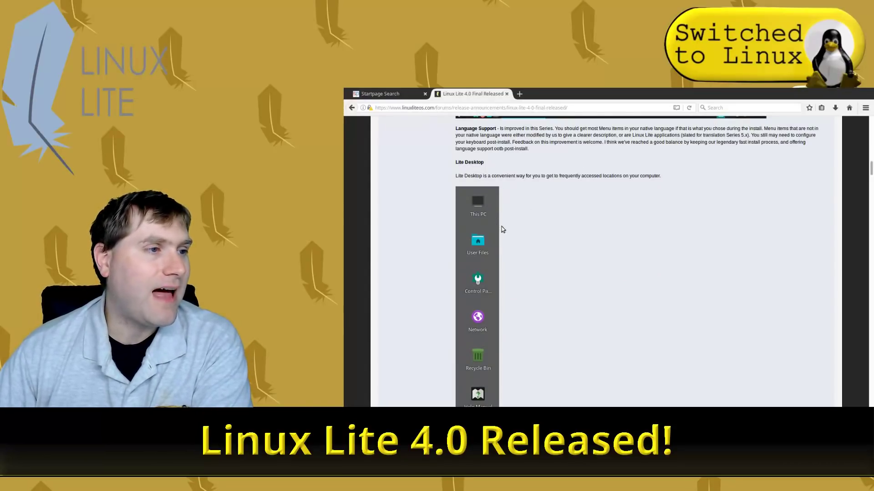
{"action": "scroll", "coordinate": [588, 256], "scroll_direction": "up", "scroll_amount": 7}
{"action": "scroll", "coordinate": [590, 254], "scroll_direction": "down", "scroll_amount": 7}
{"action": "scroll", "coordinate": [587, 257], "scroll_direction": "up", "scroll_amount": 7}
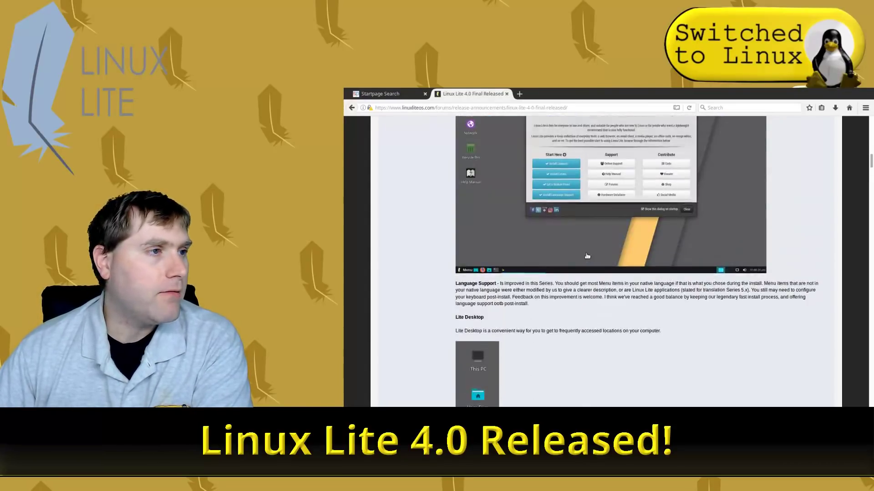
{"action": "scroll", "coordinate": [588, 257], "scroll_direction": "up", "scroll_amount": 3}
{"action": "scroll", "coordinate": [482, 136], "scroll_direction": "up", "scroll_amount": 2}
{"action": "scroll", "coordinate": [492, 273], "scroll_direction": "down", "scroll_amount": 7}
{"action": "scroll", "coordinate": [494, 379], "scroll_direction": "down", "scroll_amount": 1}
{"action": "scroll", "coordinate": [555, 311], "scroll_direction": "down", "scroll_amount": 5}
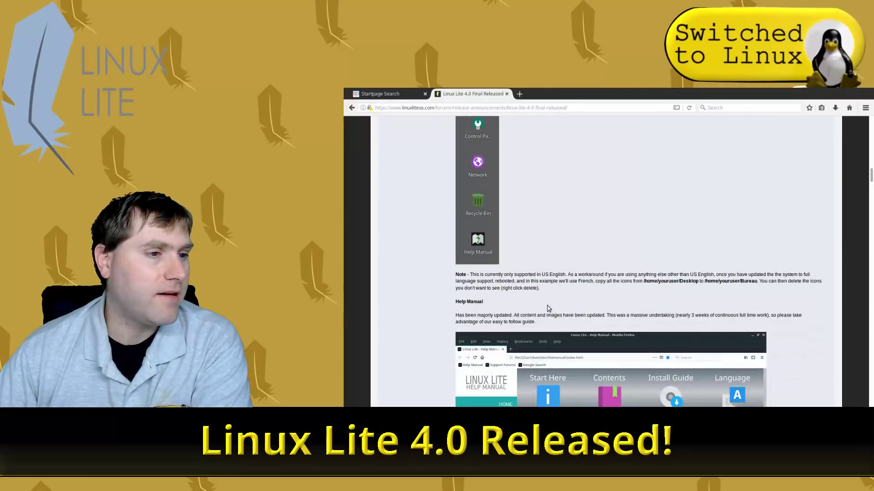
Read the Help Manual and Lite Sounds sections of the release announcement.
{"action": "scroll", "coordinate": [683, 295], "scroll_direction": "down", "scroll_amount": 4}
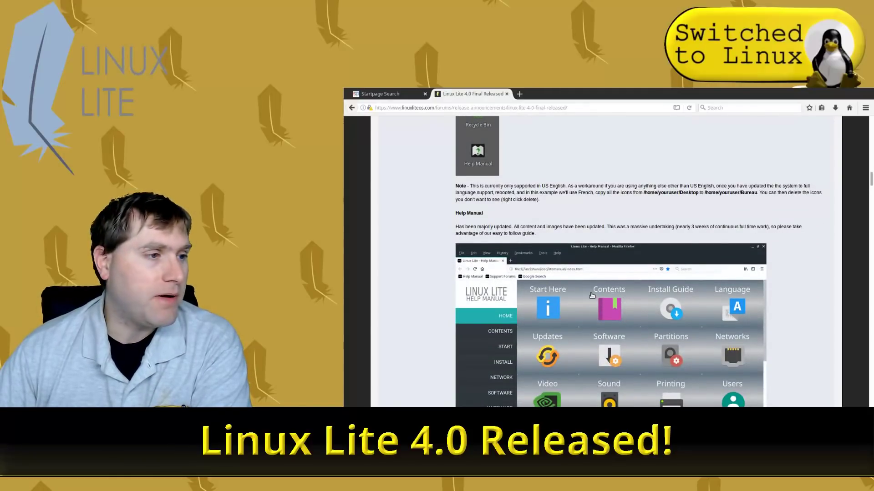
{"action": "scroll", "coordinate": [592, 295], "scroll_direction": "down", "scroll_amount": 3}
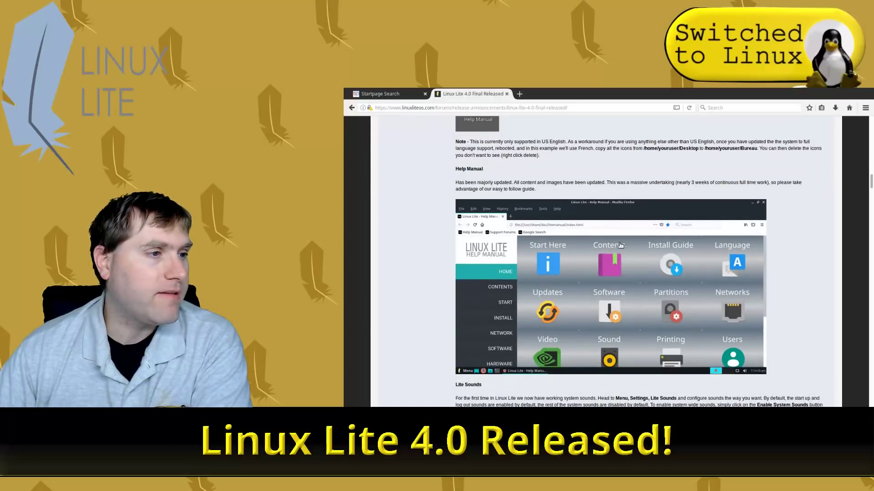
{"action": "scroll", "coordinate": [593, 260], "scroll_direction": "down", "scroll_amount": 5}
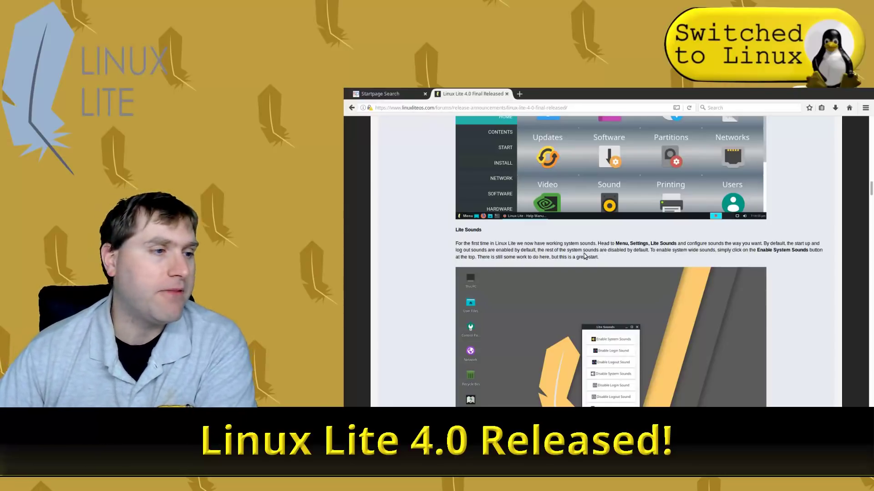
{"action": "scroll", "coordinate": [585, 254], "scroll_direction": "down", "scroll_amount": 2}
{"action": "scroll", "coordinate": [642, 353], "scroll_direction": "down", "scroll_amount": 5}
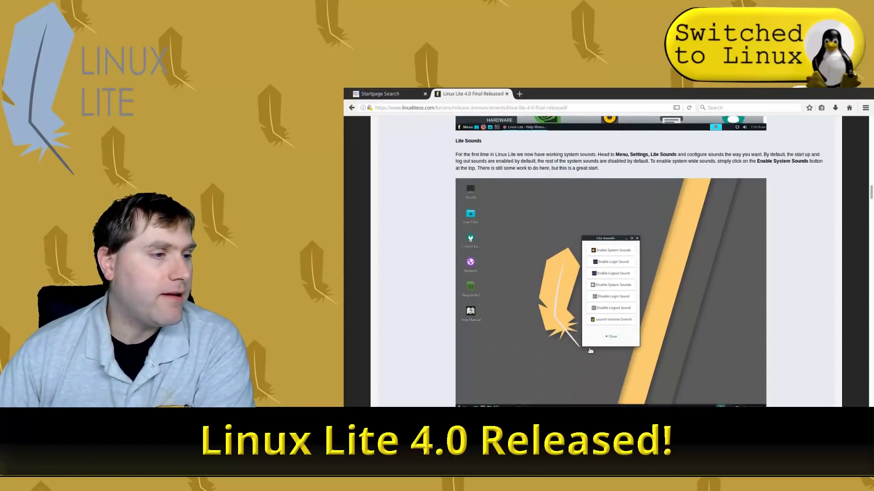
Review the announcement's sections on Timeshift, Linux Lite branded applications and New Terminals.
{"action": "scroll", "coordinate": [600, 299], "scroll_direction": "down", "scroll_amount": 1}
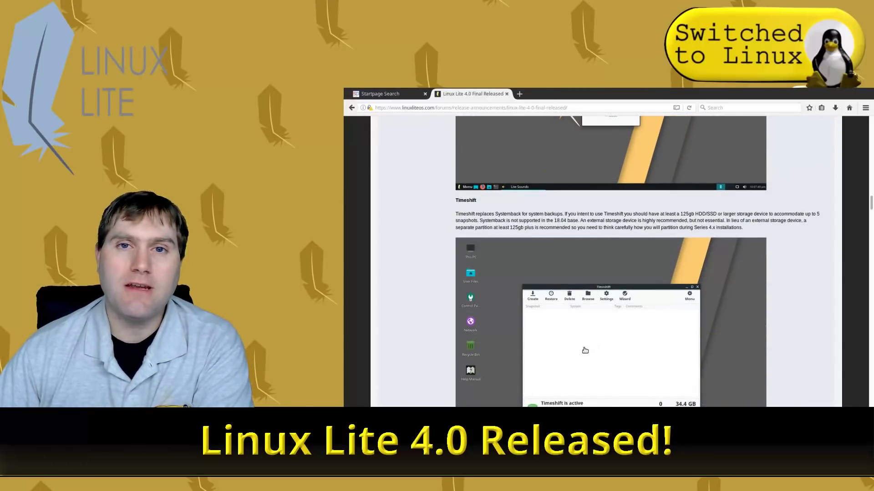
{"action": "scroll", "coordinate": [587, 350], "scroll_direction": "down", "scroll_amount": 5}
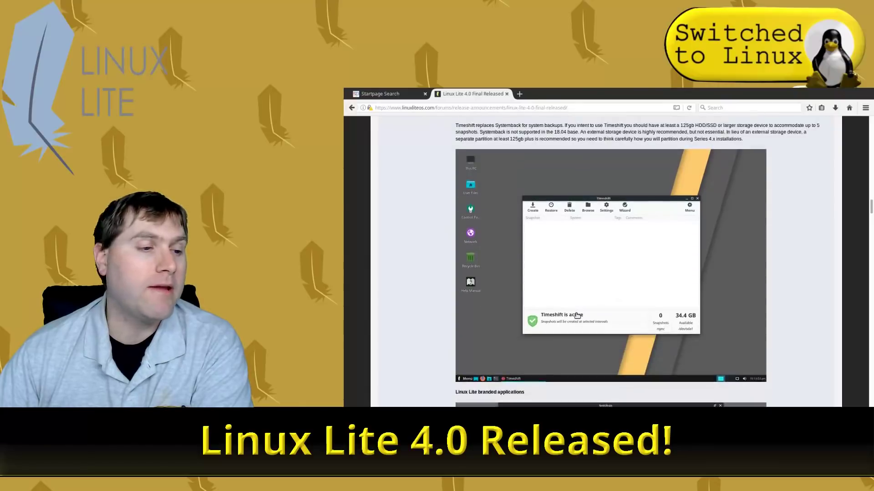
{"action": "scroll", "coordinate": [613, 357], "scroll_direction": "down", "scroll_amount": 2}
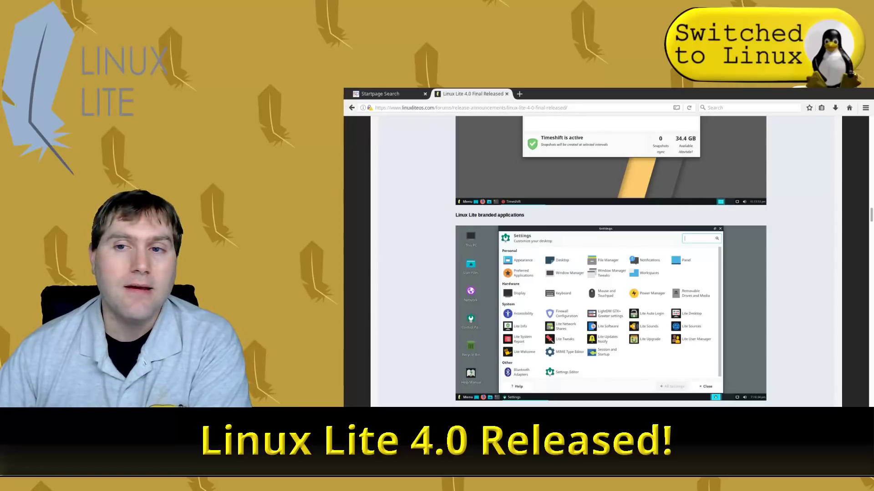
{"action": "scroll", "coordinate": [557, 334], "scroll_direction": "down", "scroll_amount": 4}
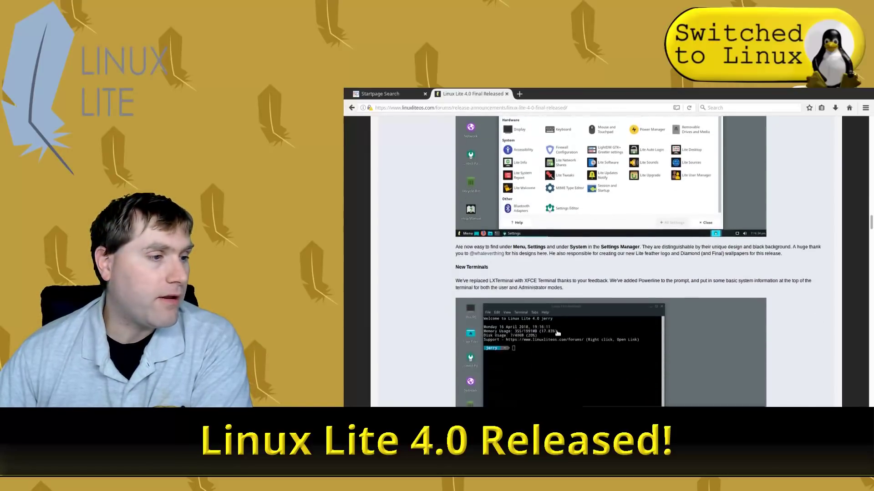
{"action": "scroll", "coordinate": [678, 321], "scroll_direction": "down", "scroll_amount": 2}
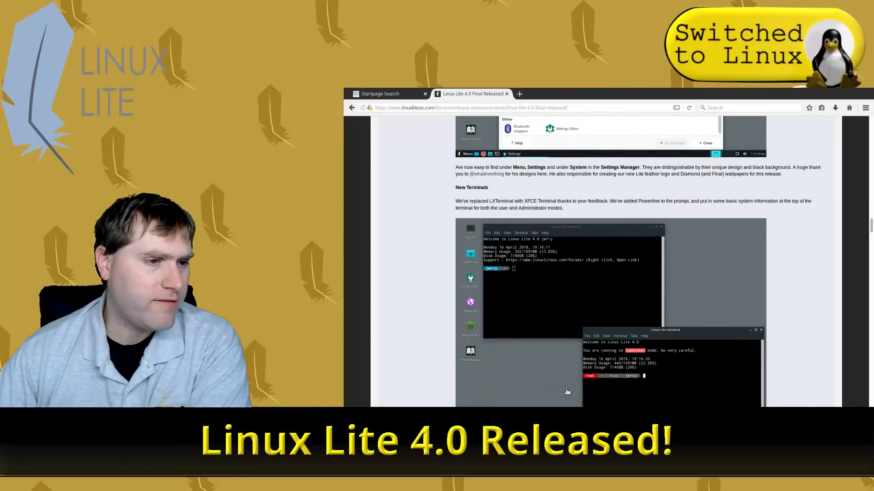
{"action": "scroll", "coordinate": [639, 298], "scroll_direction": "down", "scroll_amount": 2}
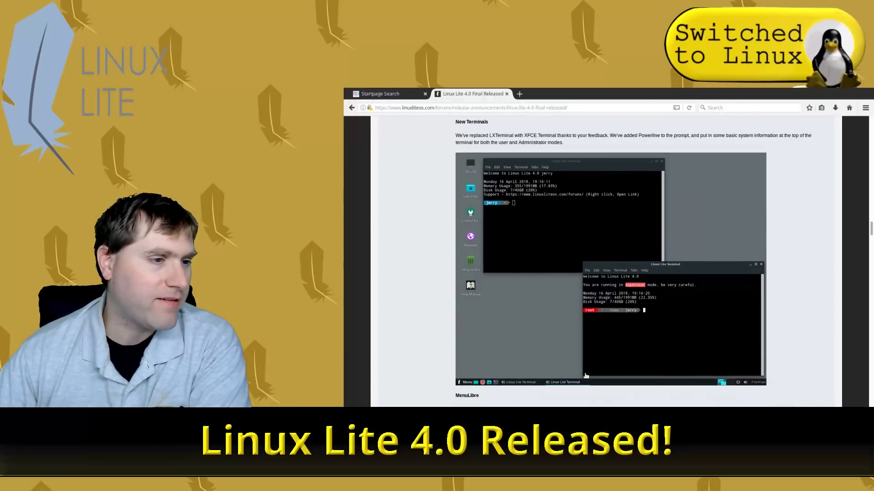
Review the MenuLibre, Grub and Boot Splash sections, the common software list, the new features and the recommended specs.
{"action": "scroll", "coordinate": [638, 298], "scroll_direction": "down", "scroll_amount": 4}
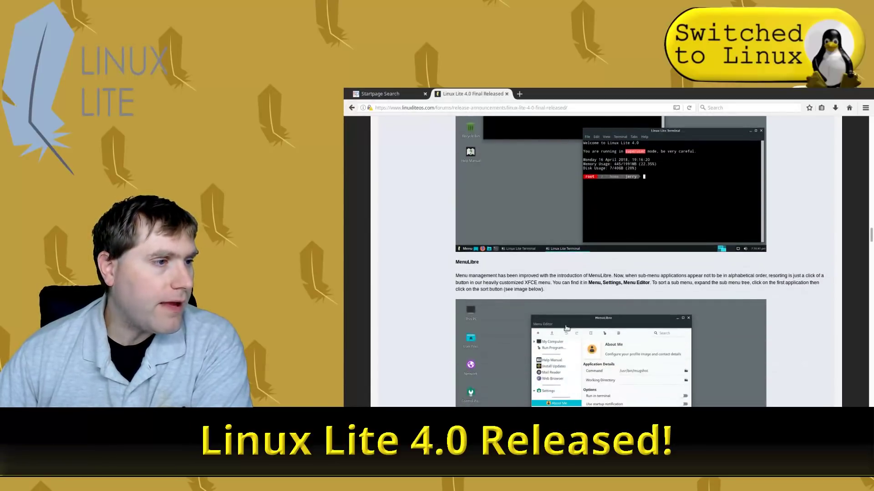
{"action": "scroll", "coordinate": [566, 328], "scroll_direction": "down", "scroll_amount": 3}
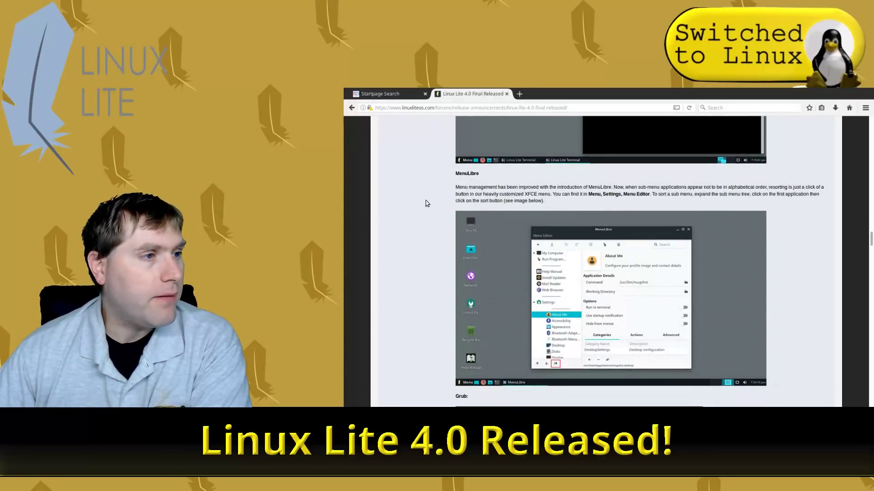
{"action": "scroll", "coordinate": [648, 213], "scroll_direction": "down", "scroll_amount": 10}
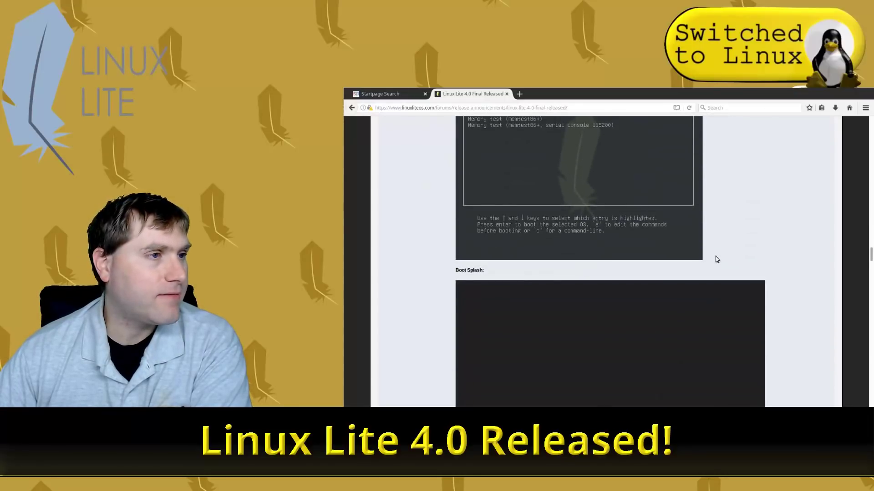
{"action": "scroll", "coordinate": [717, 269], "scroll_direction": "down", "scroll_amount": 12}
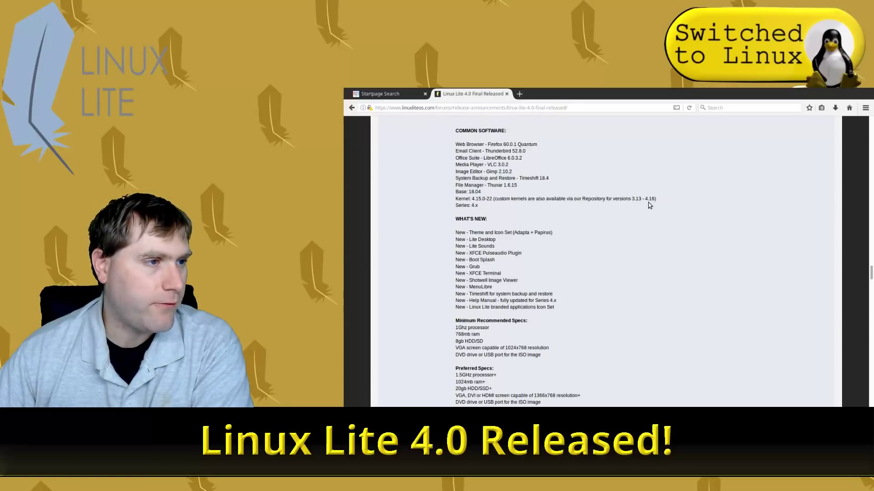
{"action": "scroll", "coordinate": [640, 246], "scroll_direction": "down", "scroll_amount": 2}
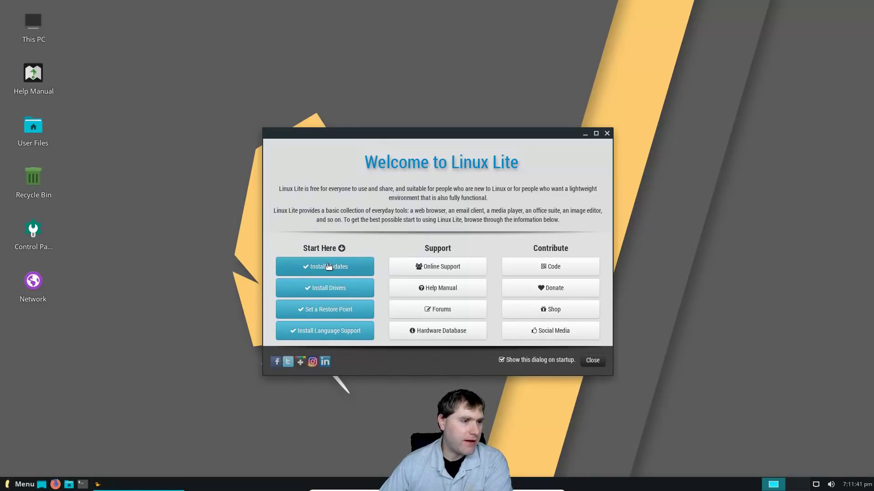
On the Linux Lite desktop, open the Starting with Linux Lite guide from the welcome window and review its setup steps.
{"action": "left_click", "coordinate": [338, 295]}
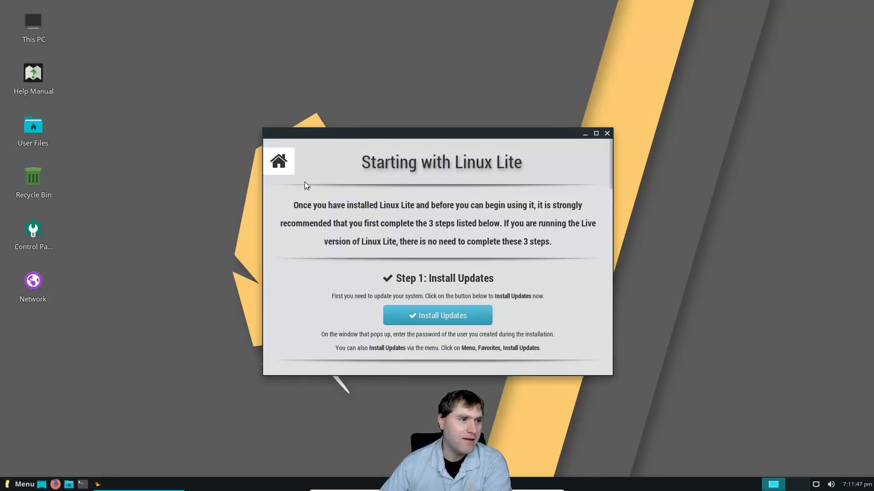
{"action": "left_click", "coordinate": [287, 162]}
{"action": "left_click", "coordinate": [322, 336]}
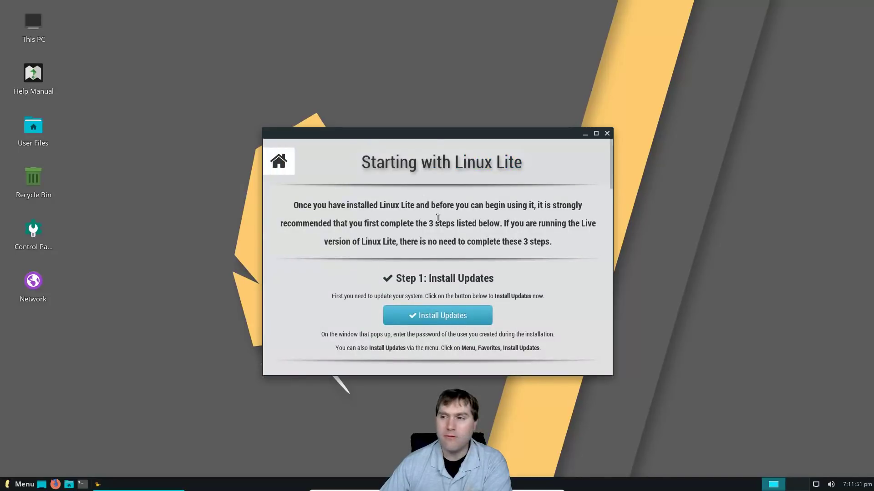
{"action": "scroll", "coordinate": [446, 221], "scroll_direction": "down", "scroll_amount": 5}
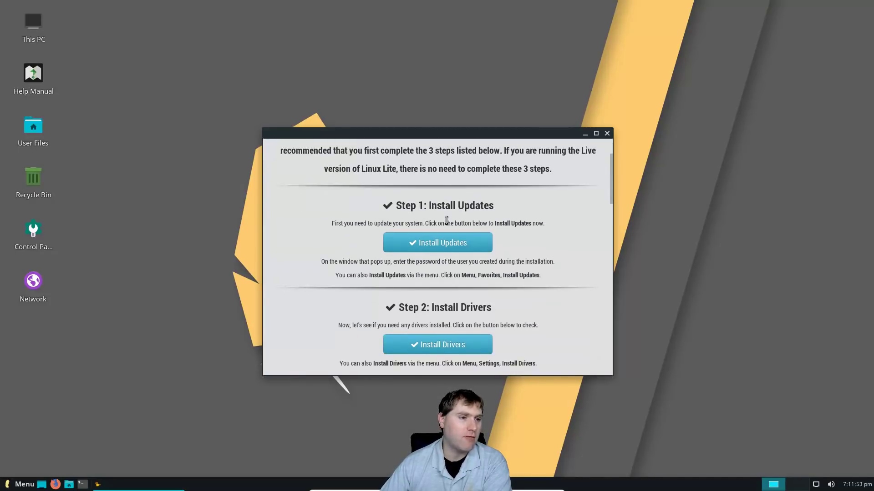
{"action": "scroll", "coordinate": [481, 257], "scroll_direction": "down", "scroll_amount": 4}
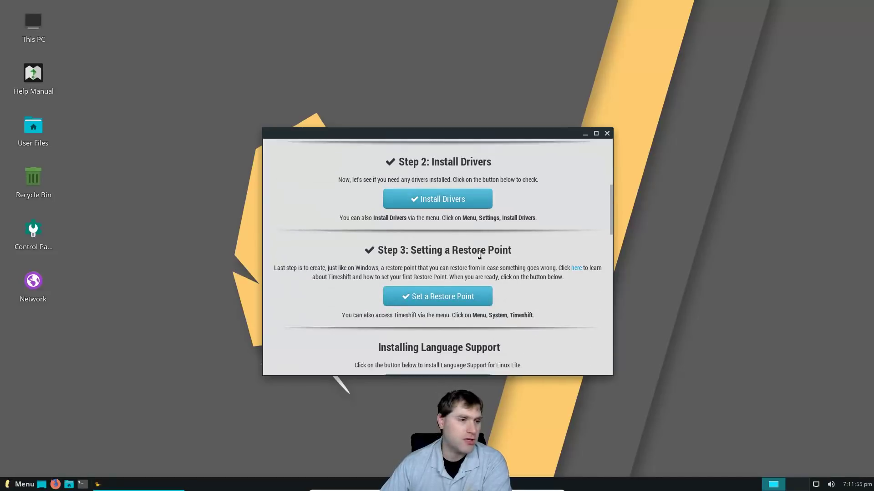
Finish reviewing the setup guide, return to the main welcome page and close the welcome window.
{"action": "scroll", "coordinate": [480, 254], "scroll_direction": "down", "scroll_amount": 2}
{"action": "scroll", "coordinate": [350, 212], "scroll_direction": "up", "scroll_amount": 10}
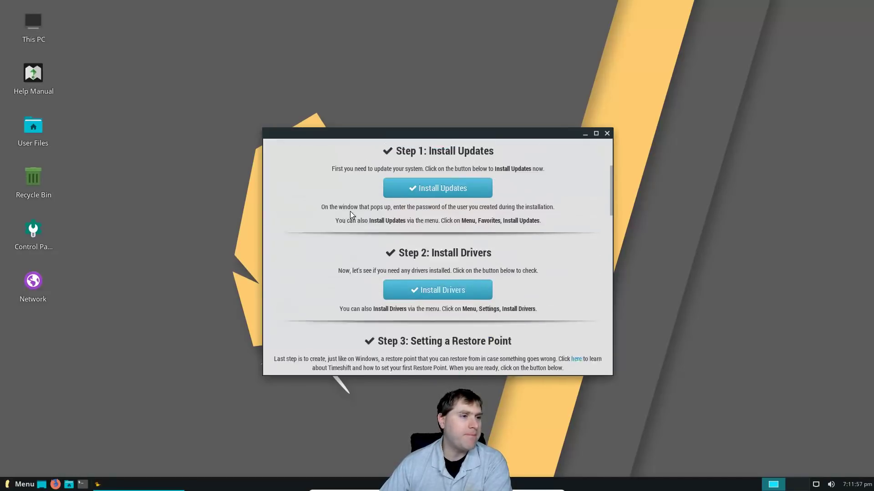
{"action": "left_click", "coordinate": [274, 161]}
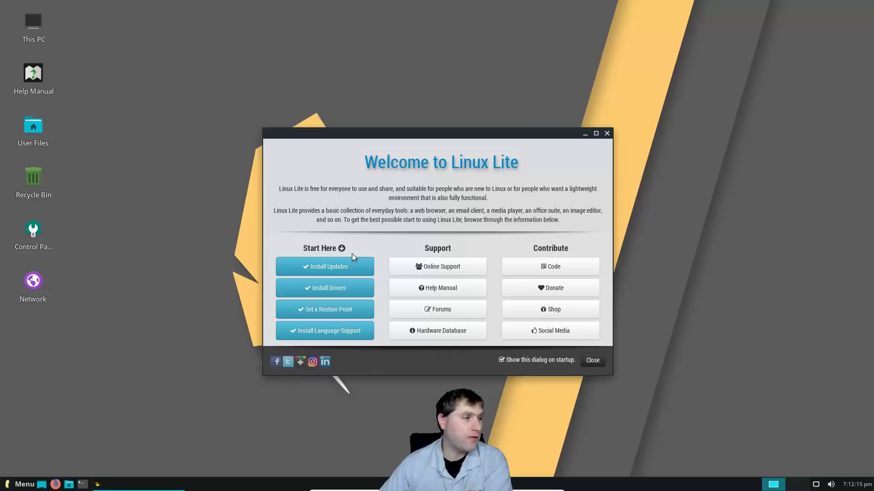
{"action": "left_click", "coordinate": [607, 133]}
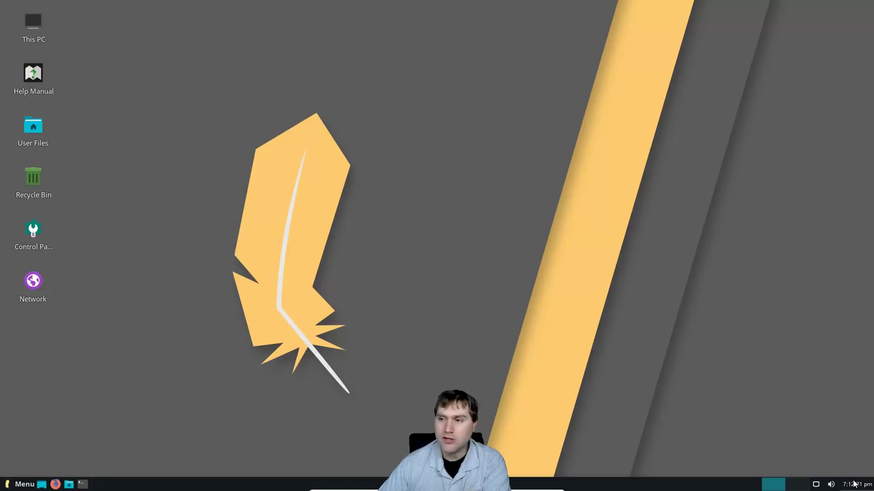
Open the audio mixer, review its Output Devices, Recording and Playback sections, and close it.
{"action": "mouse_move", "coordinate": [854, 484]}
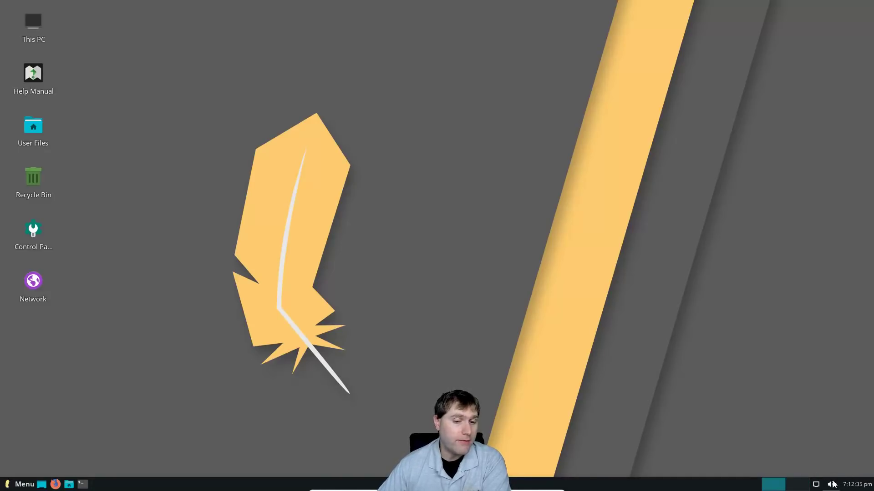
{"action": "left_click", "coordinate": [832, 484]}
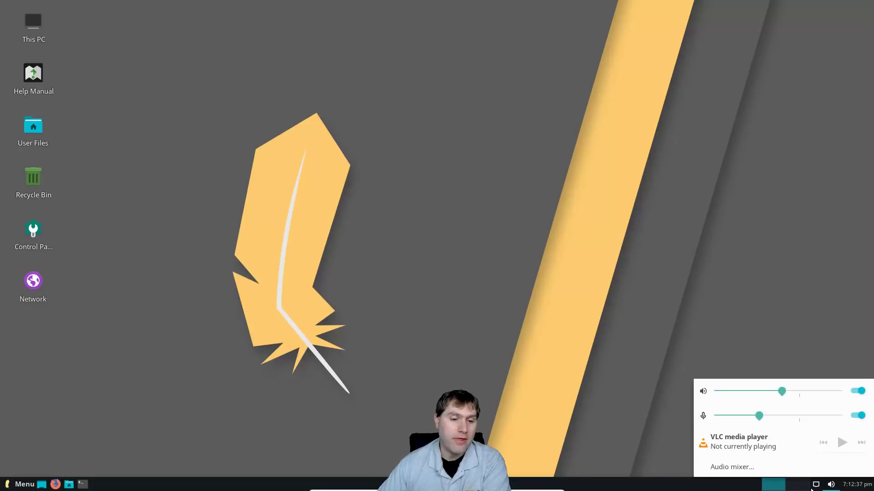
{"action": "left_click", "coordinate": [744, 471]}
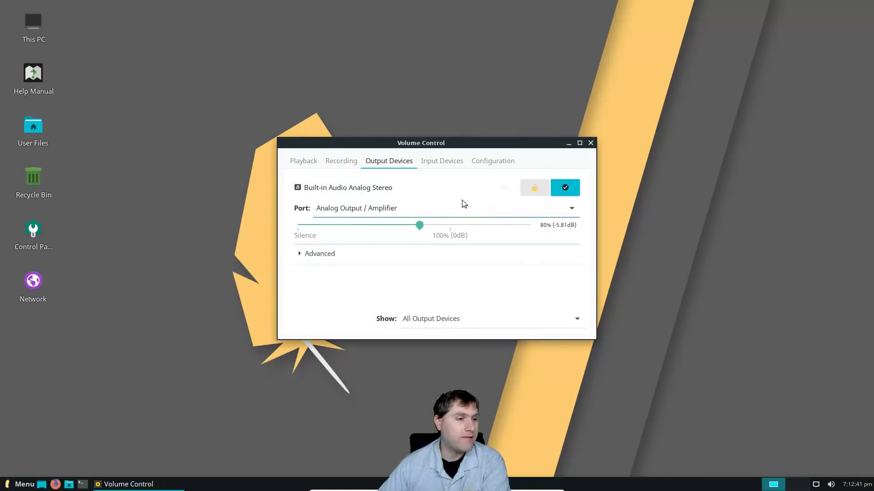
{"action": "left_click", "coordinate": [339, 162]}
{"action": "left_click", "coordinate": [308, 164]}
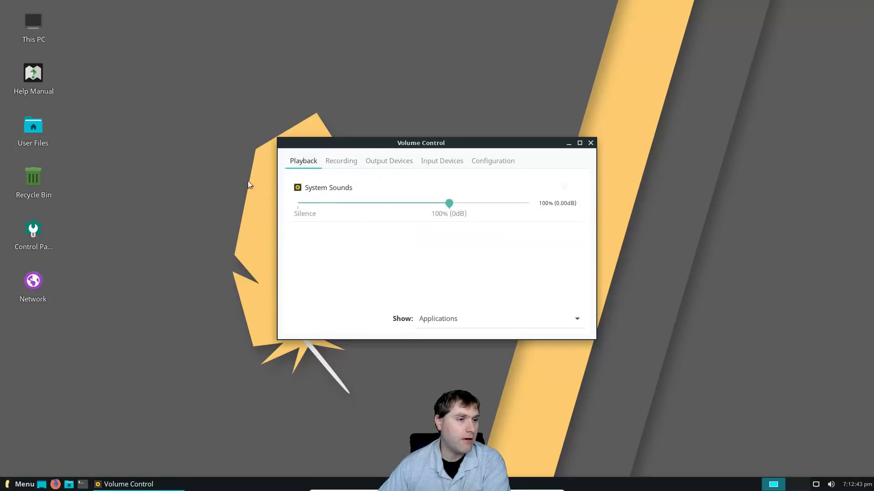
{"action": "left_click", "coordinate": [589, 143]}
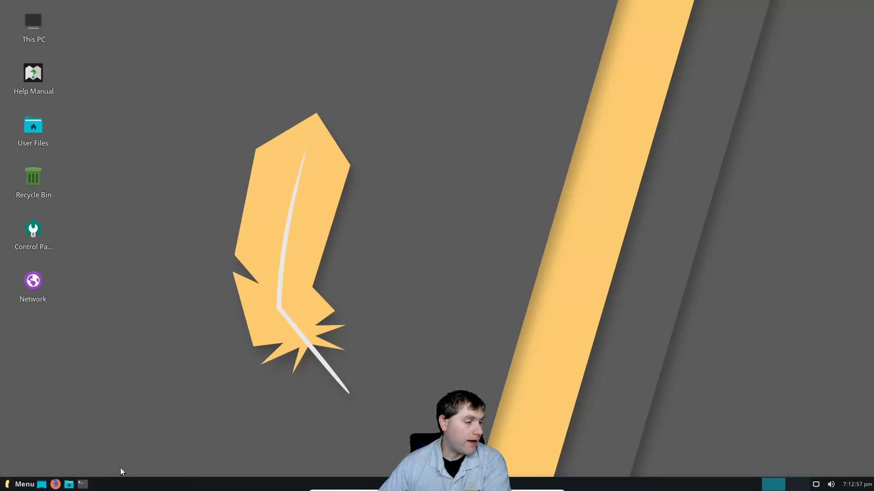
Try the command su -i in a Linux Lite Terminal and exit the session.
{"action": "left_click_drag", "start_coordinate": [138, 13], "coordinate": [227, 41]}
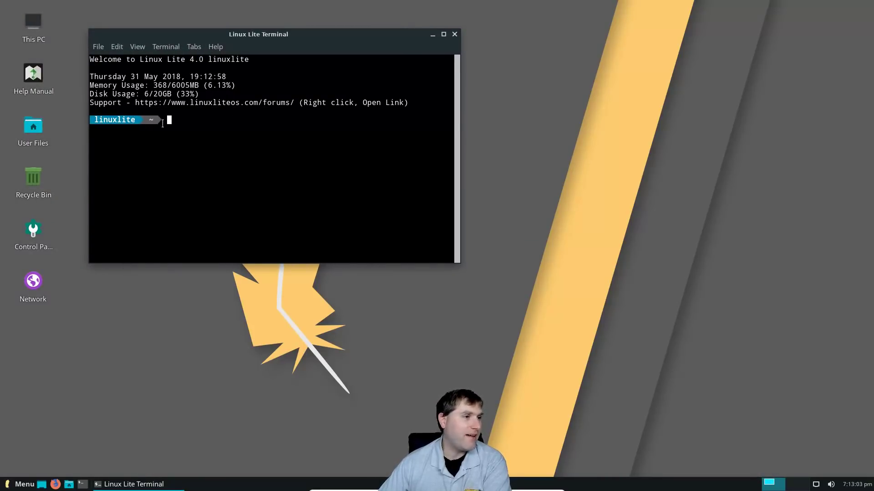
{"action": "type", "text": "su -il"}
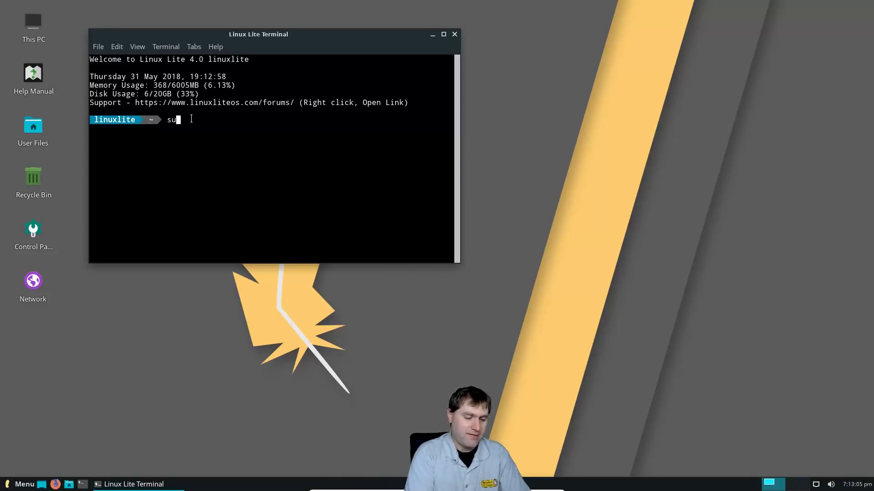
{"action": "key", "text": "Return"}
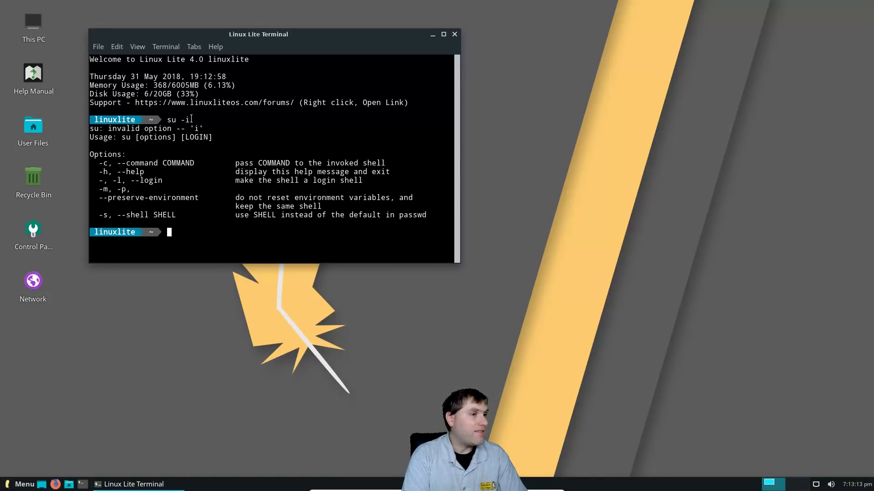
{"action": "type", "text": "exit"}
{"action": "key", "text": "Return"}
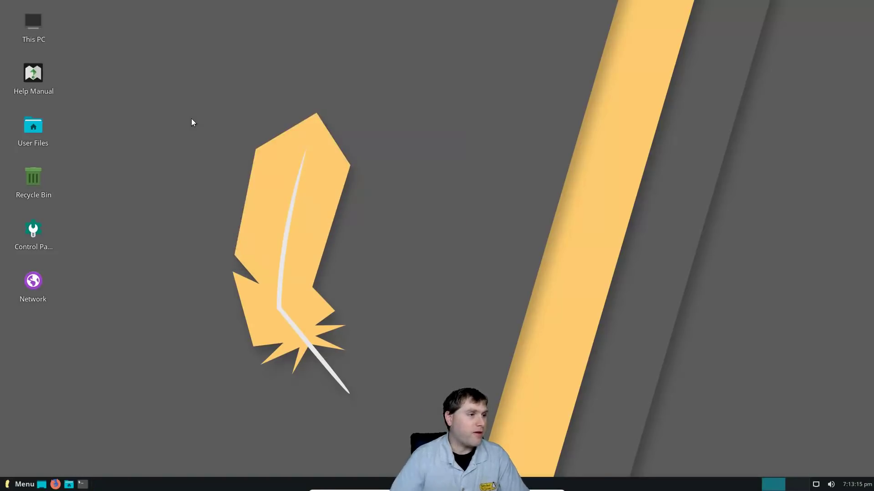
Open the Control Panel and browse the application categories in the main system menu.
{"action": "double_click", "coordinate": [34, 225]}
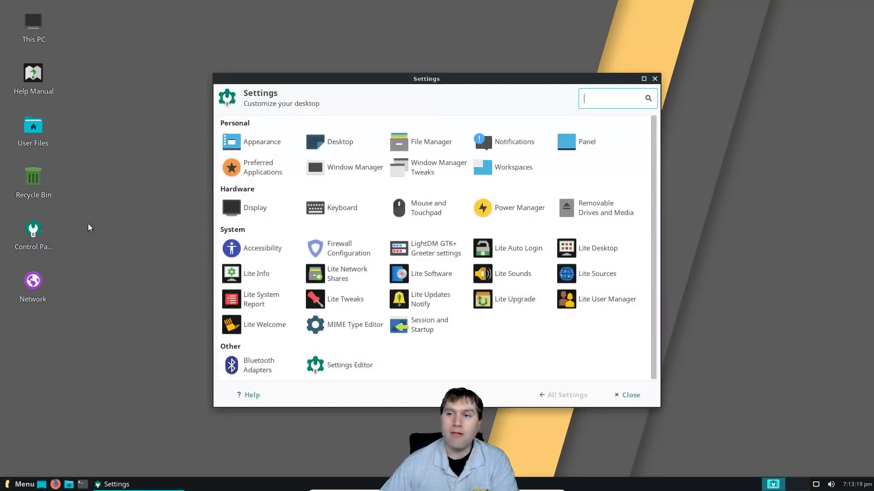
{"action": "left_click_drag", "start_coordinate": [377, 85], "coordinate": [369, 46]}
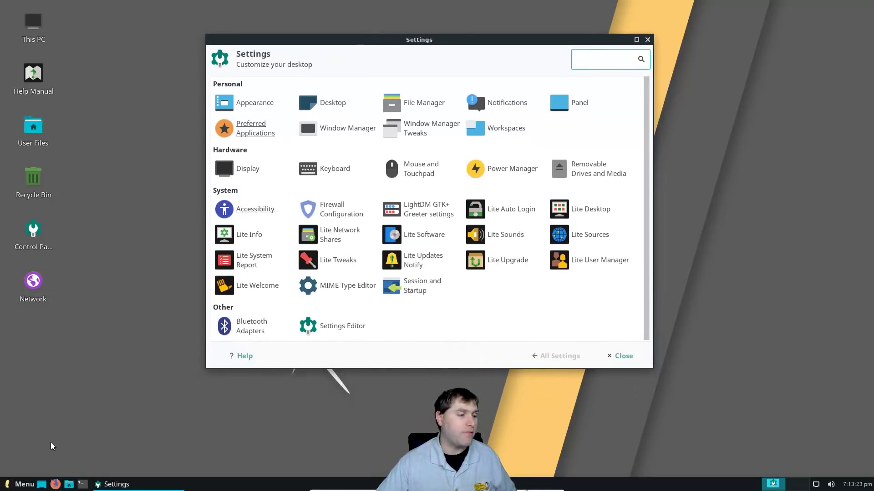
{"action": "left_click", "coordinate": [21, 484]}
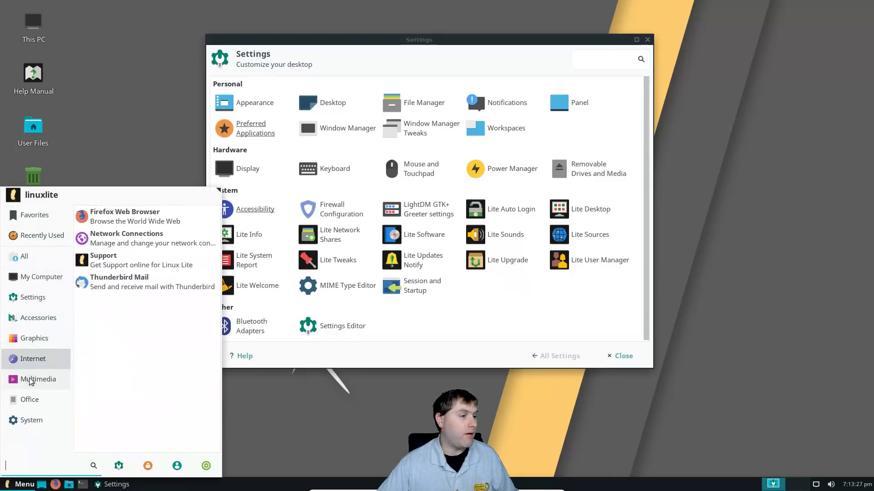
{"action": "left_click", "coordinate": [102, 142]}
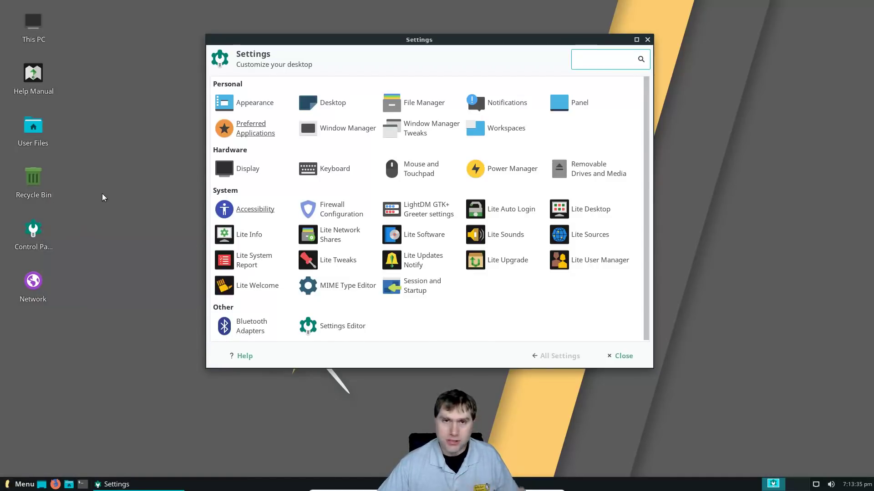
Review the Style, Icons, Fonts and Settings options under Appearance and return to the settings overview.
{"action": "left_click", "coordinate": [265, 109]}
{"action": "scroll", "coordinate": [359, 196], "scroll_direction": "down", "scroll_amount": 10}
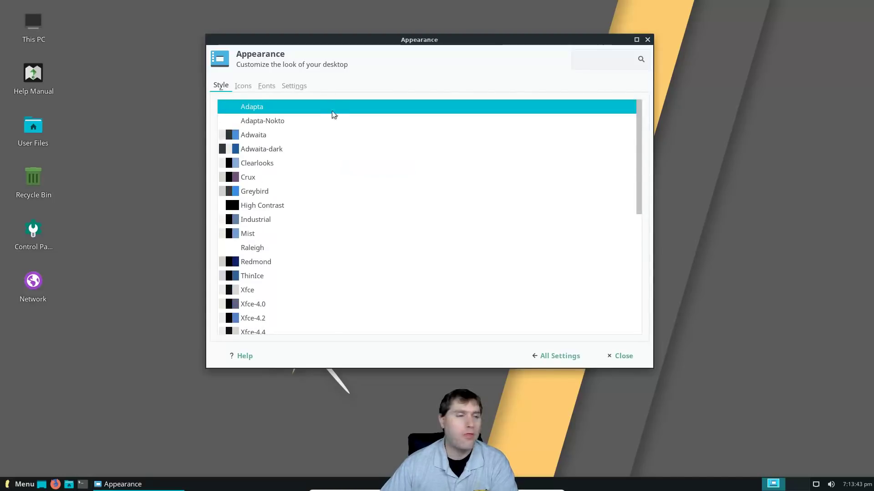
{"action": "left_click", "coordinate": [243, 85]}
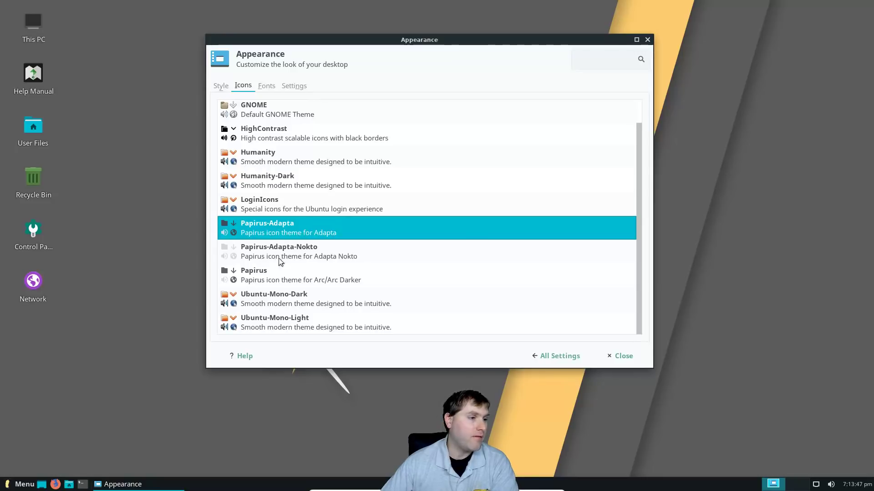
{"action": "scroll", "coordinate": [292, 200], "scroll_direction": "up", "scroll_amount": 1}
{"action": "left_click", "coordinate": [265, 85]}
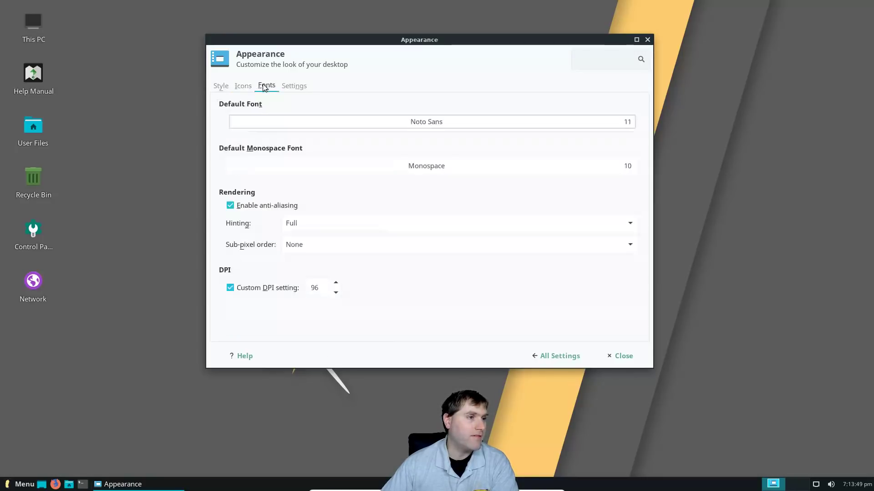
{"action": "left_click", "coordinate": [302, 86]}
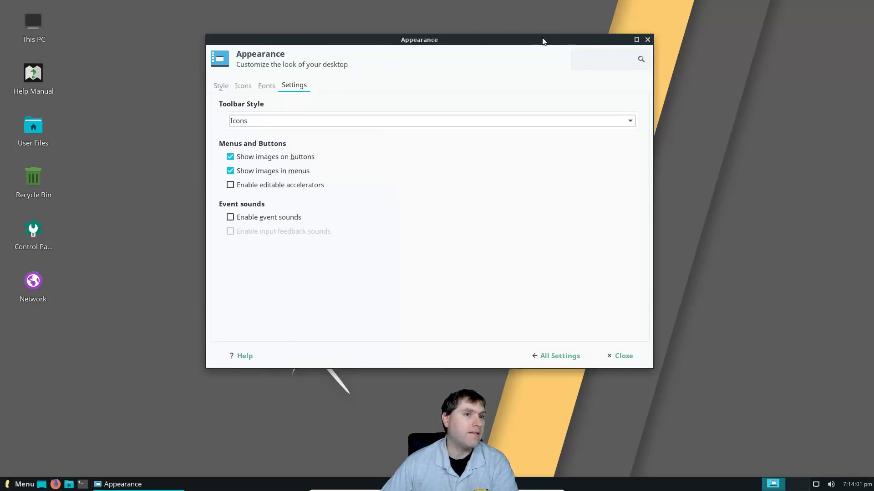
{"action": "left_click", "coordinate": [559, 356]}
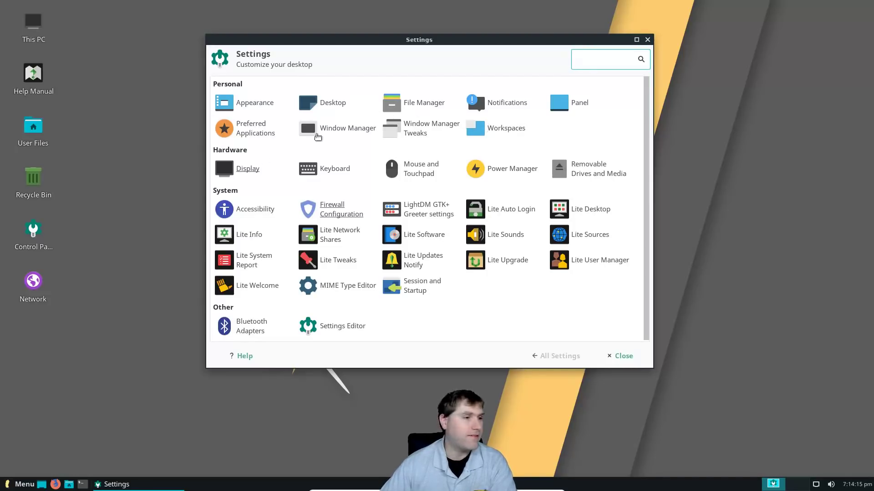
Review the Display settings and the list of available resolutions, and return to the settings overview.
{"action": "left_click", "coordinate": [248, 169]}
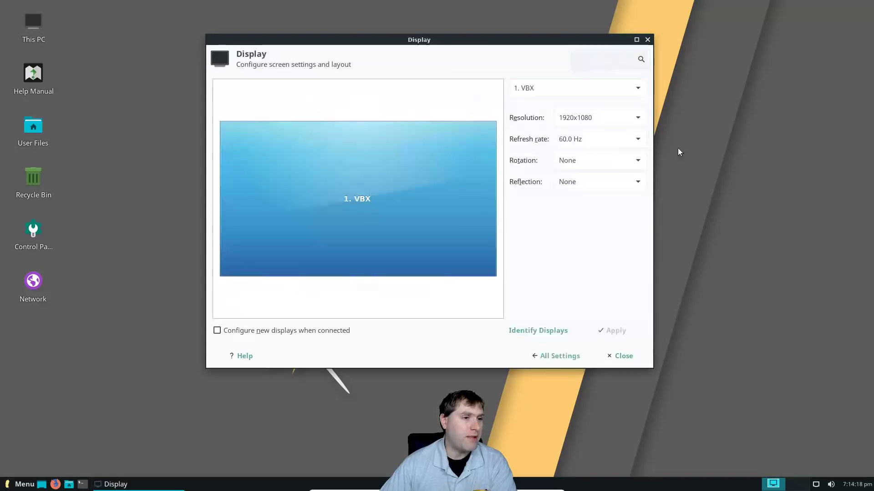
{"action": "left_click", "coordinate": [626, 119]}
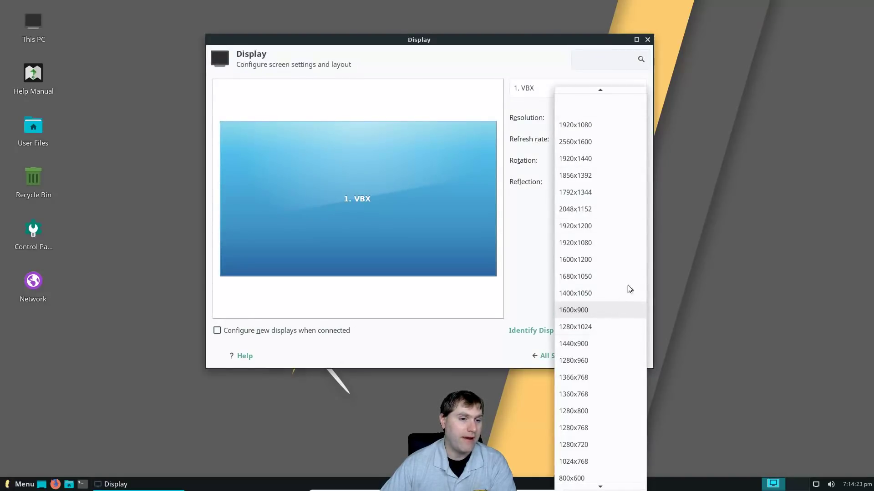
{"action": "left_click", "coordinate": [635, 53]}
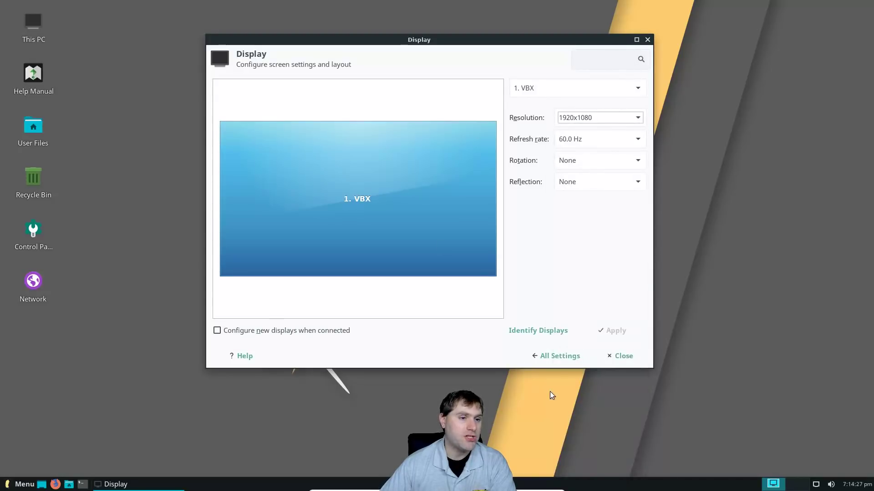
{"action": "left_click", "coordinate": [556, 355]}
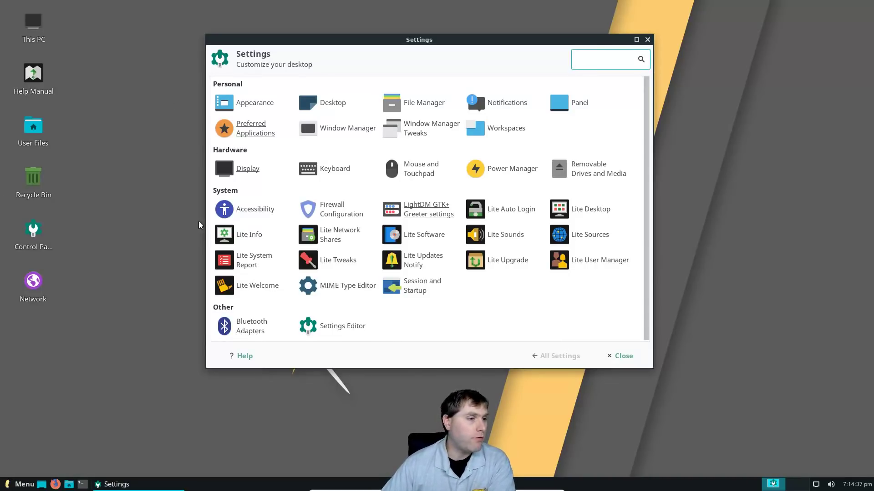
Authenticate with the account password to view the Firewall Configuration, and check the Lite Auto Login options.
{"action": "left_click", "coordinate": [326, 214]}
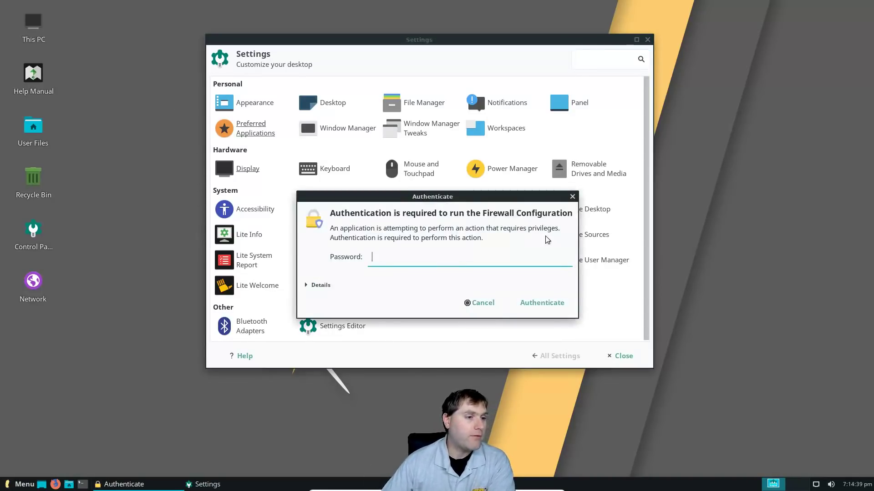
{"action": "type", "text": "••••••••••"}
{"action": "key", "text": "Return"}
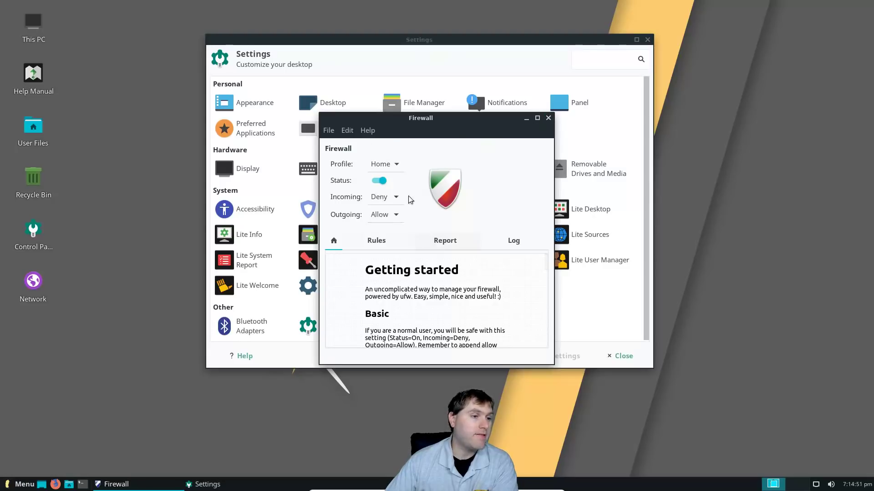
{"action": "left_click", "coordinate": [548, 118]}
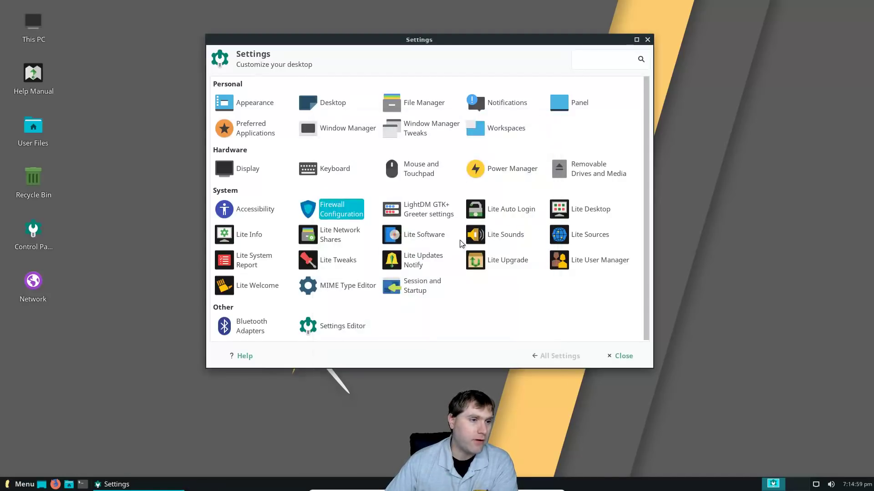
{"action": "left_click", "coordinate": [508, 213]}
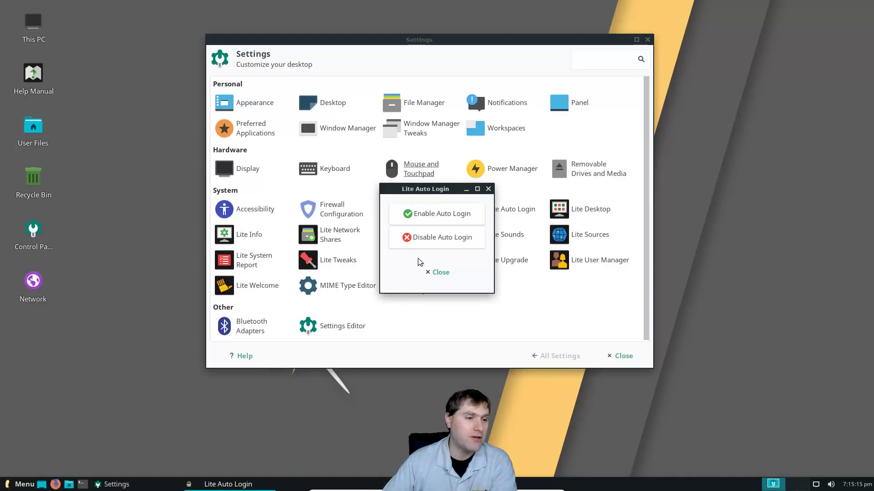
{"action": "left_click", "coordinate": [436, 273]}
In Lite Desktop, enable the This PC, User Files, Network and Recycle Bin desktop icons.
{"action": "left_click", "coordinate": [594, 212]}
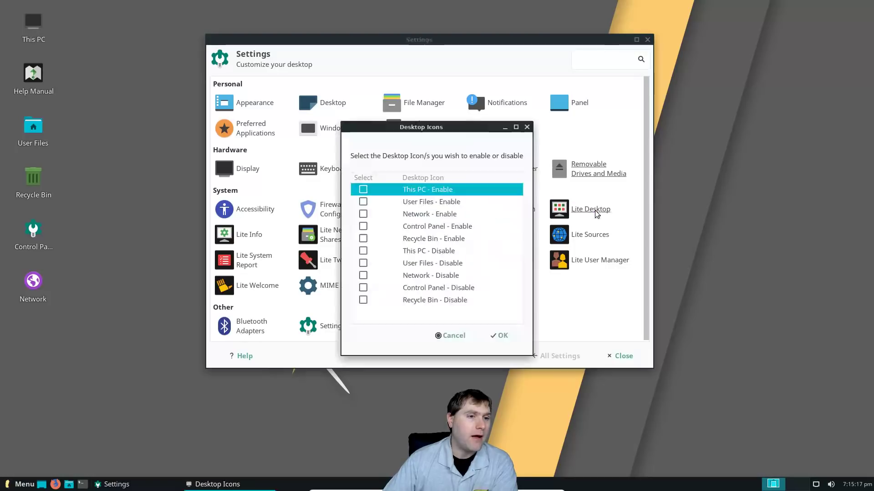
{"action": "left_click", "coordinate": [363, 189]}
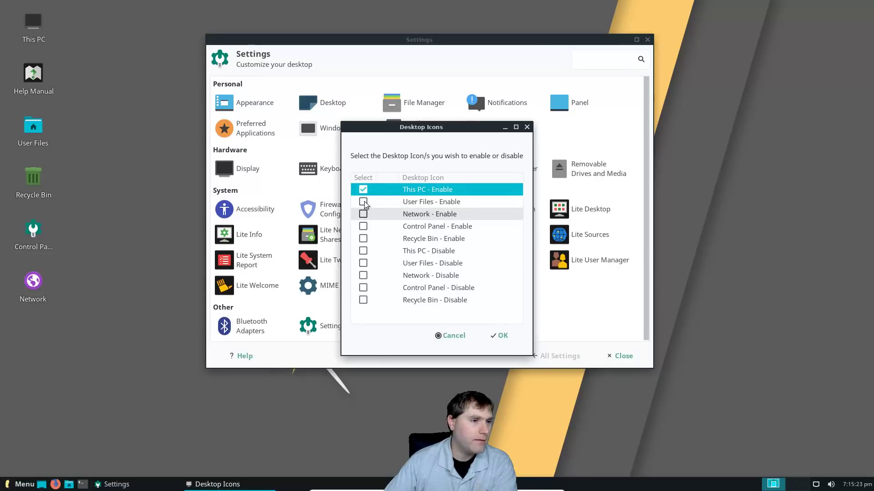
{"action": "left_click", "coordinate": [363, 201]}
{"action": "left_click", "coordinate": [363, 213]}
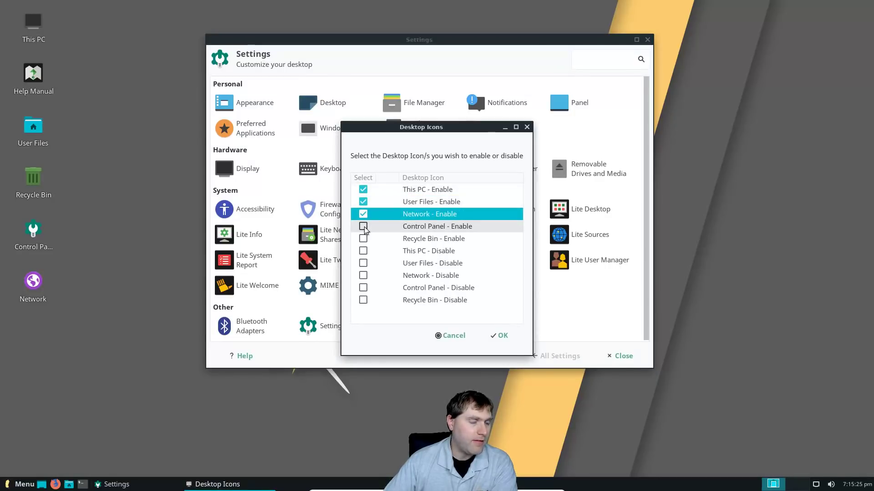
{"action": "left_click", "coordinate": [363, 238]}
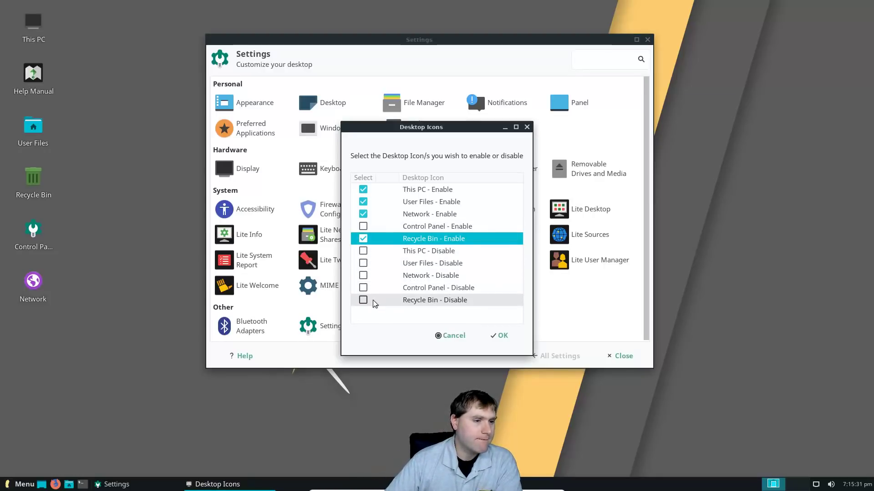
{"action": "left_click", "coordinate": [507, 338]}
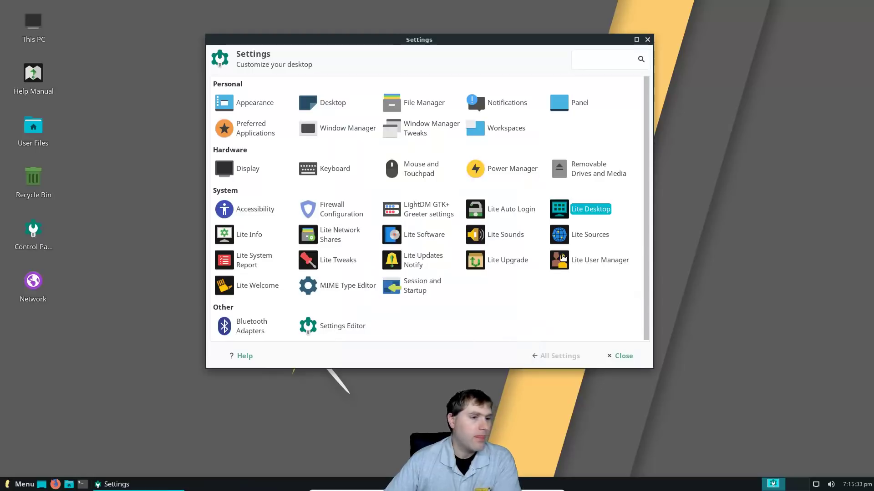
{"action": "left_click_drag", "start_coordinate": [483, 40], "coordinate": [501, 37]}
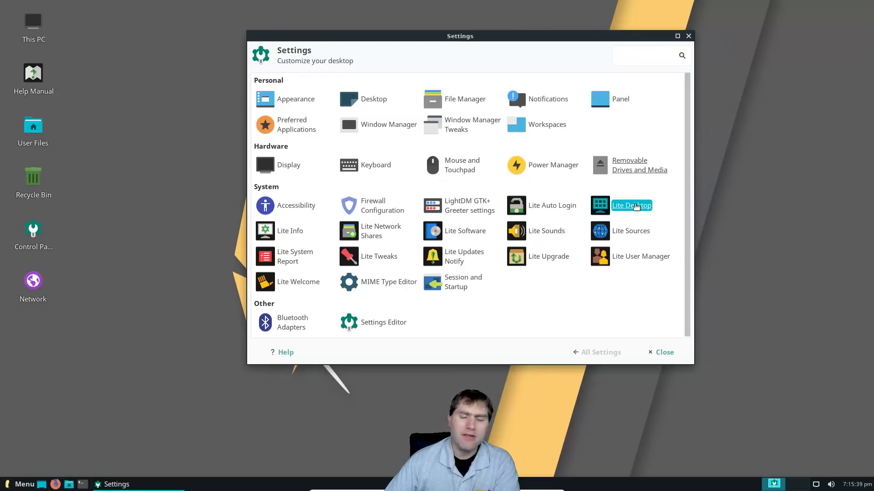
Try Lite Info and dismiss its message, and authenticate with the account password to open Lite Network Shares.
{"action": "left_click", "coordinate": [290, 232]}
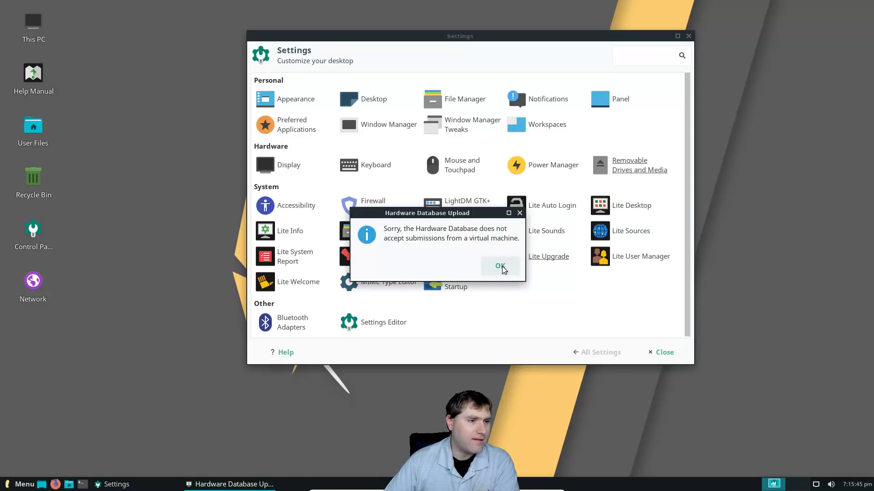
{"action": "left_click", "coordinate": [500, 266]}
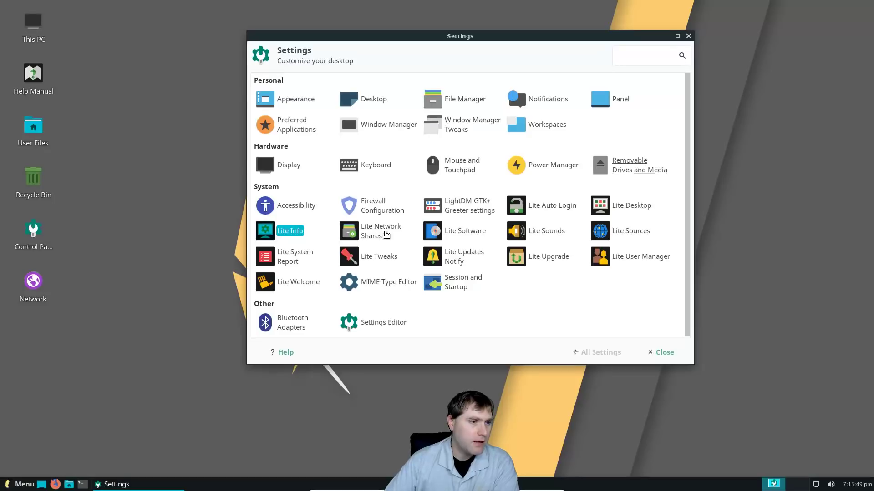
{"action": "left_click", "coordinate": [372, 236]}
{"action": "type", "text": "••••••"}
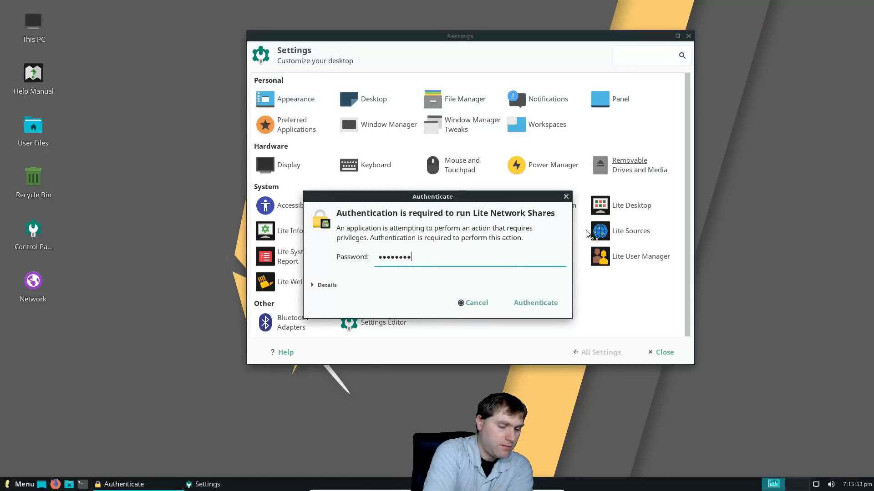
{"action": "key", "text": "Return"}
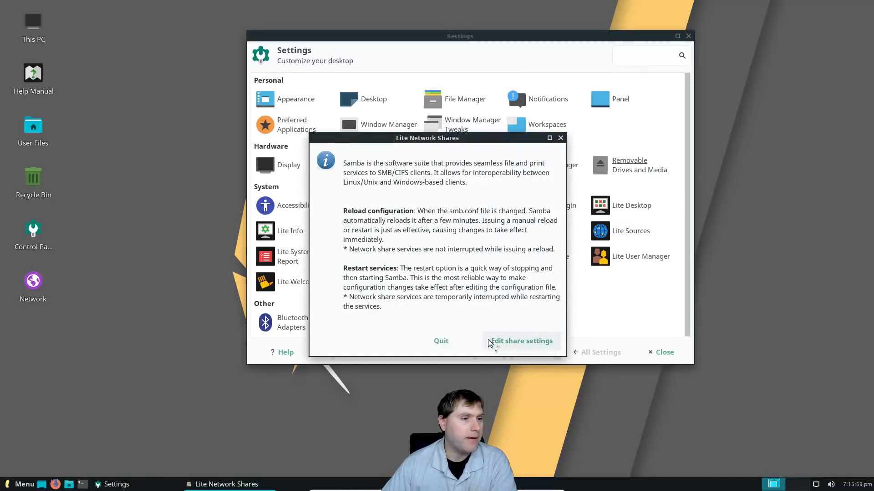
Review the share settings in smb.conf, close the file unedited and dismiss the Lite Network Shares dialogs.
{"action": "left_click", "coordinate": [528, 339]}
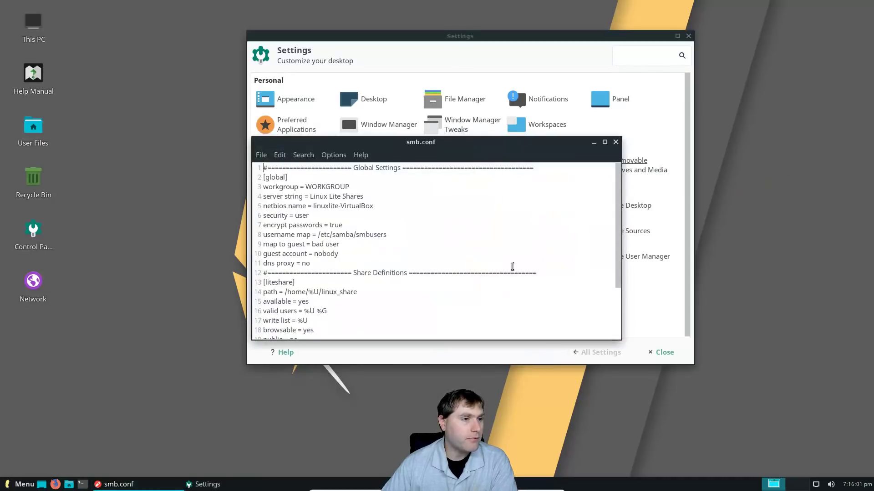
{"action": "scroll", "coordinate": [448, 209], "scroll_direction": "down", "scroll_amount": 3}
{"action": "scroll", "coordinate": [448, 207], "scroll_direction": "up", "scroll_amount": 3}
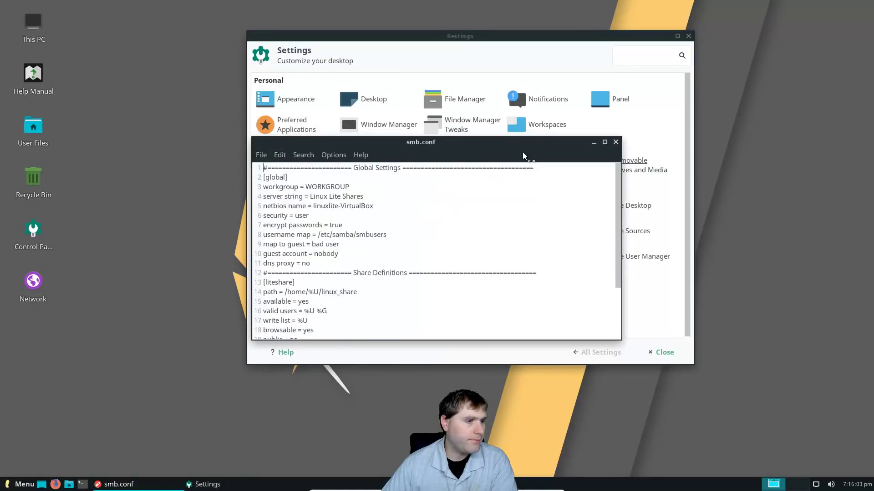
{"action": "left_click", "coordinate": [615, 143]}
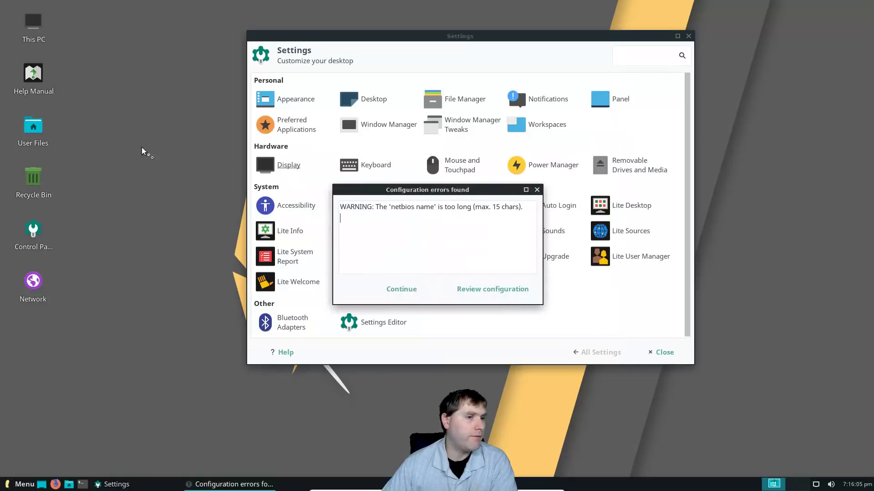
{"action": "left_click", "coordinate": [537, 190]}
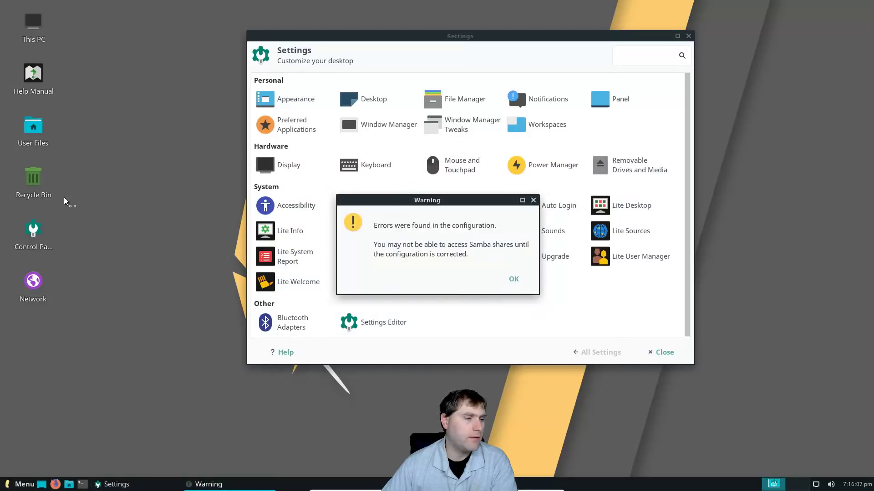
{"action": "left_click", "coordinate": [534, 200]}
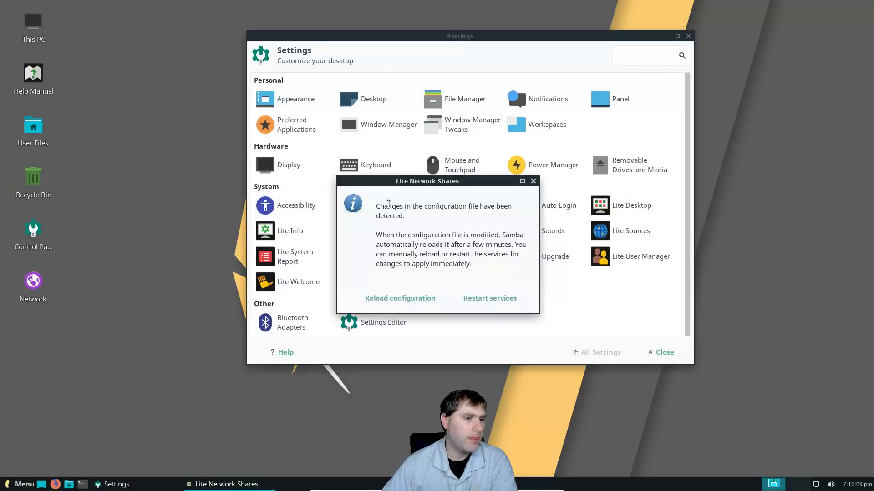
{"action": "left_click", "coordinate": [533, 181]}
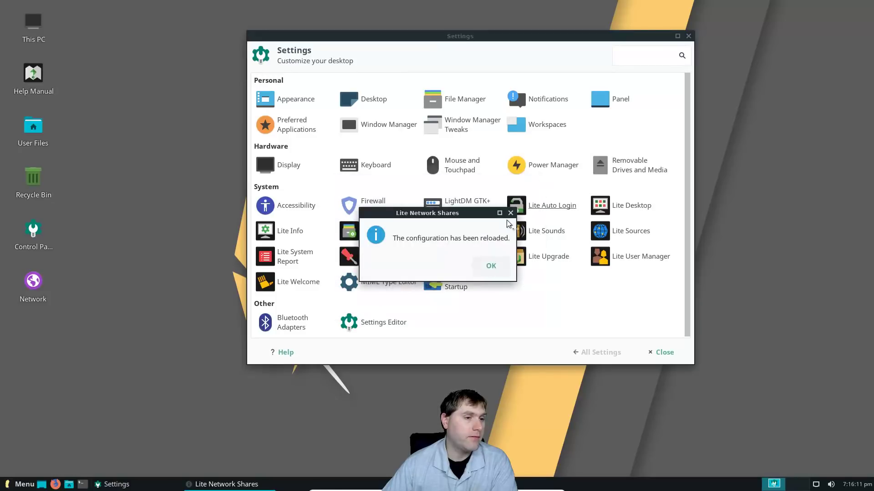
{"action": "left_click", "coordinate": [511, 213]}
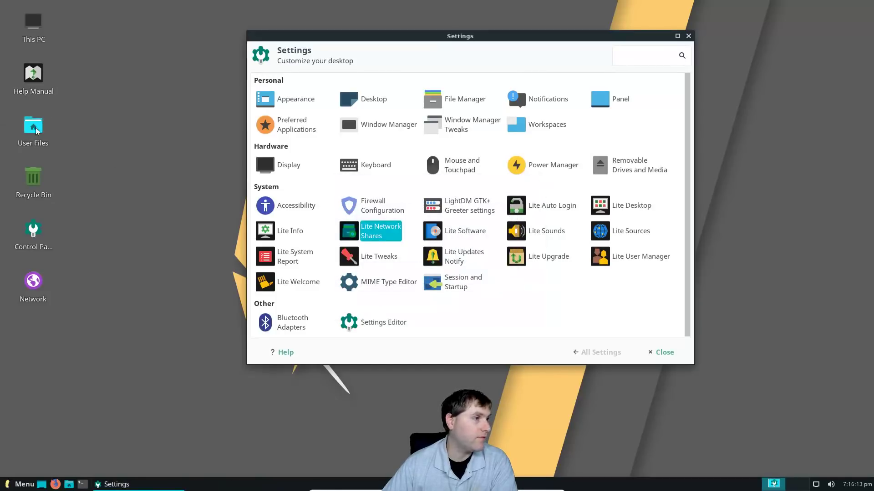
Browse the network from the desktop, try to open smb://OPENMEDIAVAULT, and close the file manager.
{"action": "left_click", "coordinate": [36, 284]}
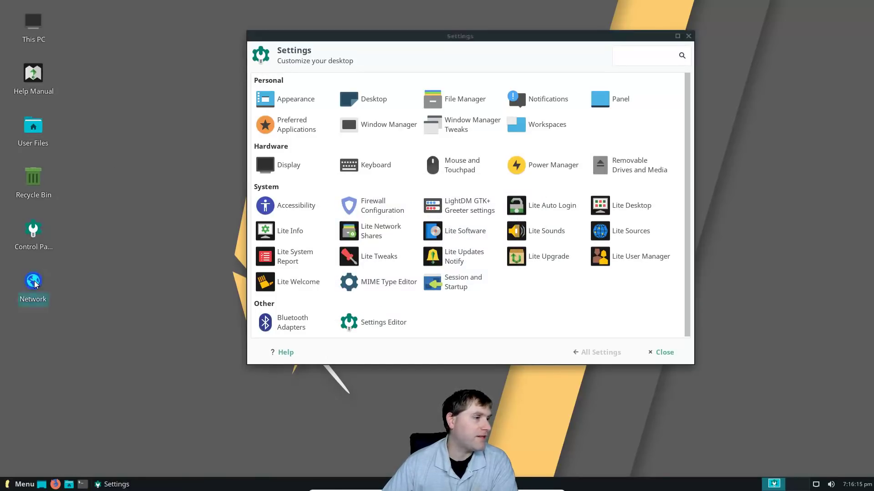
{"action": "double_click", "coordinate": [36, 284]}
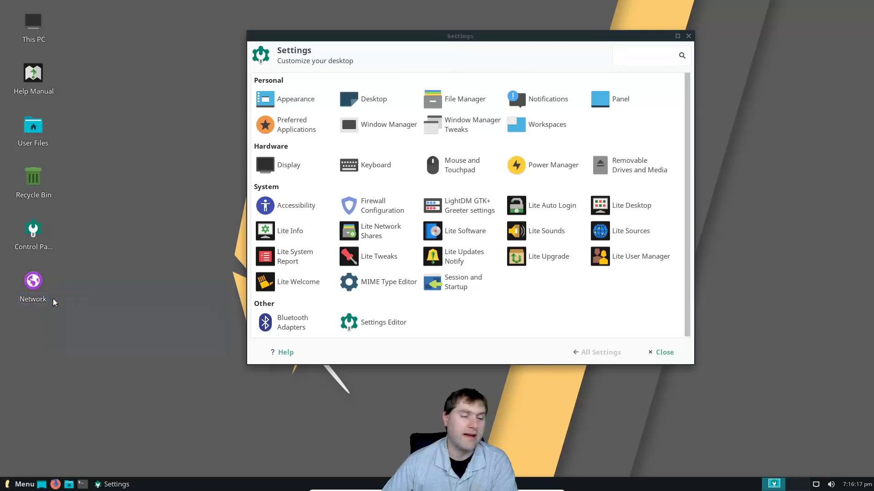
{"action": "left_click_drag", "start_coordinate": [157, 227], "coordinate": [320, 142]}
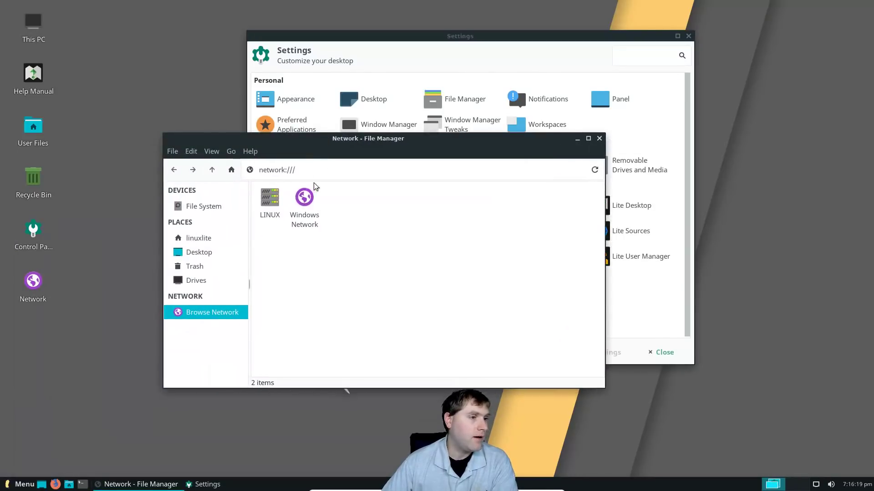
{"action": "double_click", "coordinate": [299, 203]}
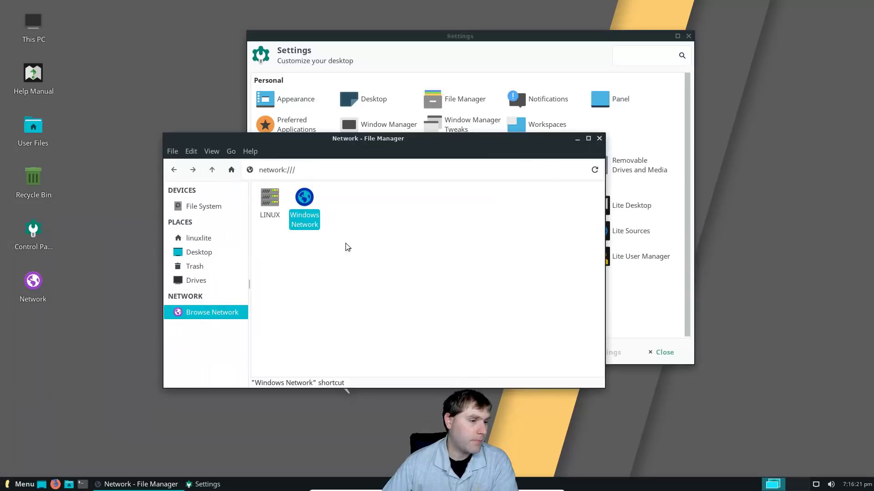
{"action": "left_click", "coordinate": [308, 170]}
{"action": "key", "text": "BackSpace"}
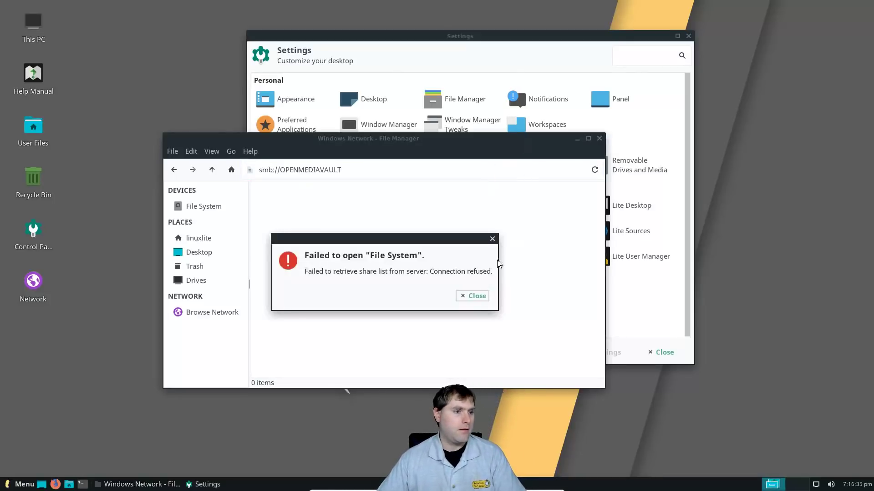
{"action": "left_click", "coordinate": [476, 295]}
{"action": "left_click", "coordinate": [599, 139]}
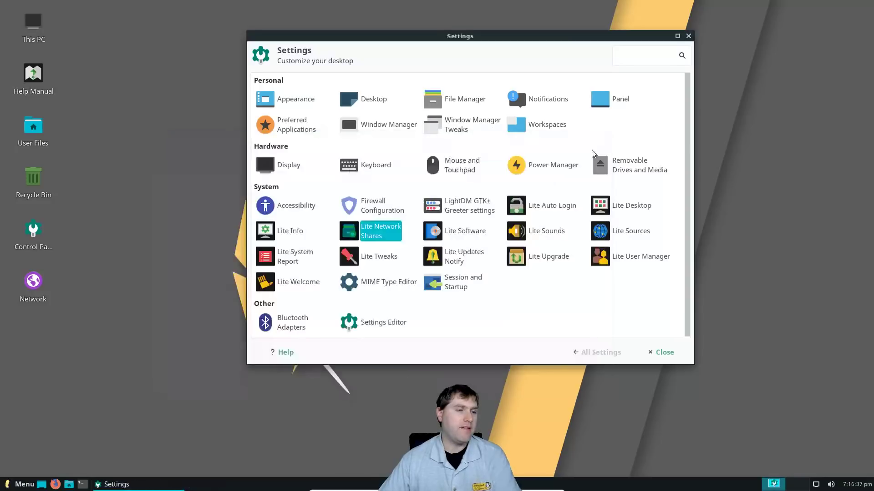
Authenticate with the account password to open Lite Software and bring up its Install Software list.
{"action": "left_click", "coordinate": [544, 207]}
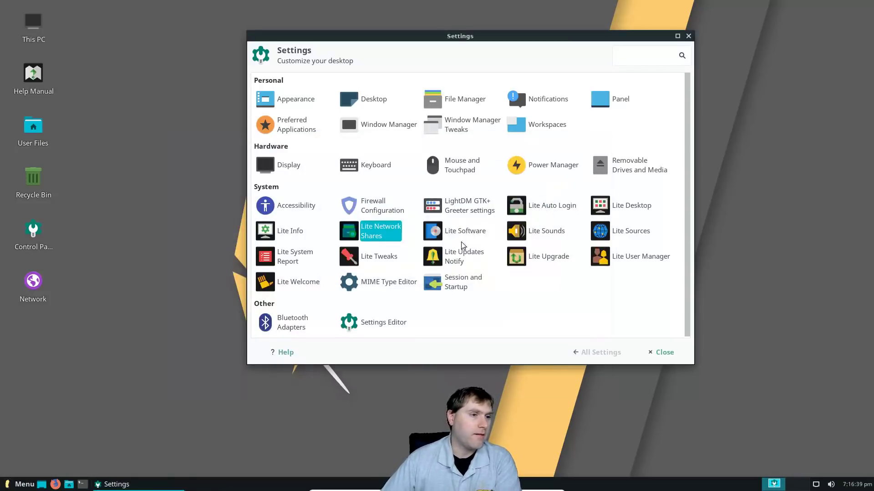
{"action": "left_click", "coordinate": [475, 234]}
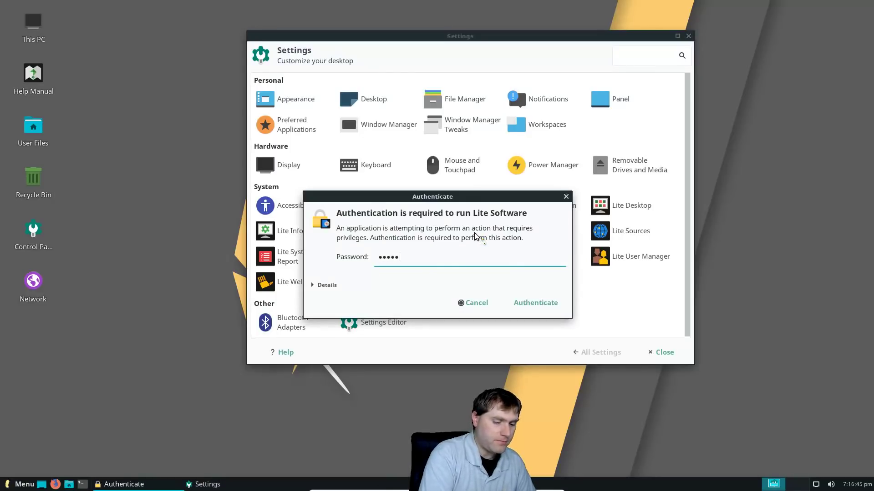
{"action": "key", "text": "Return"}
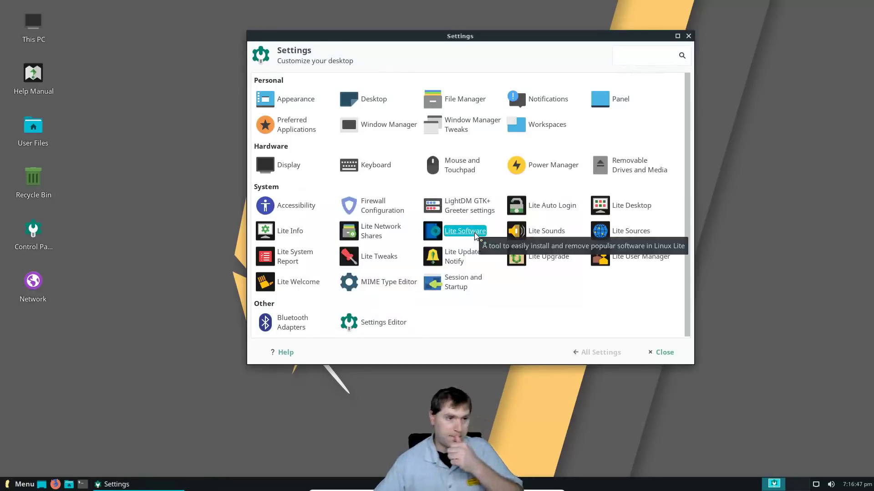
{"action": "left_click", "coordinate": [518, 294]}
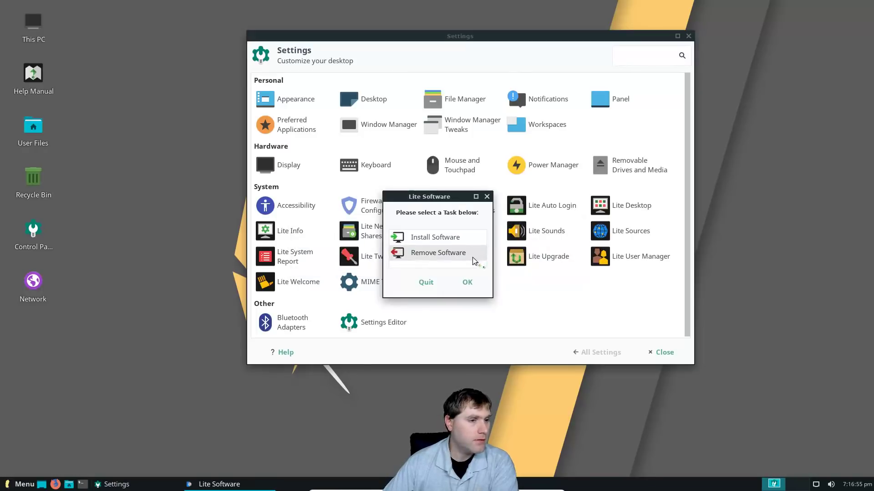
{"action": "left_click", "coordinate": [451, 237]}
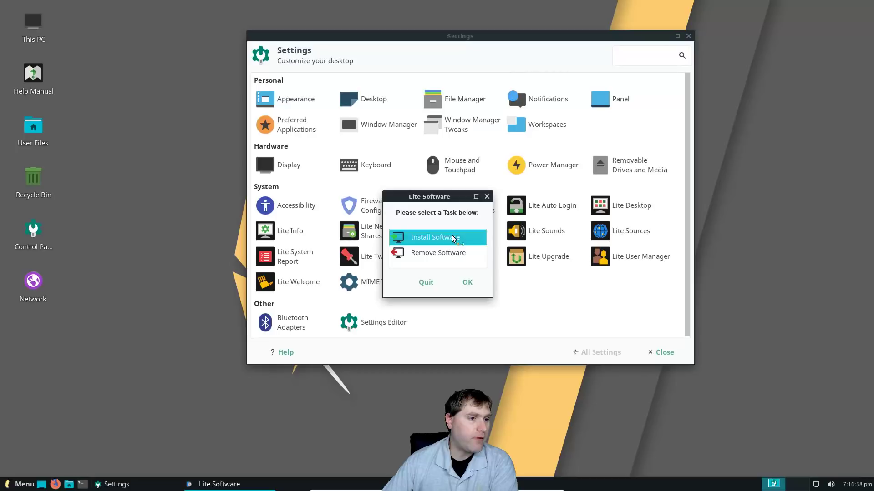
{"action": "left_click", "coordinate": [464, 277]}
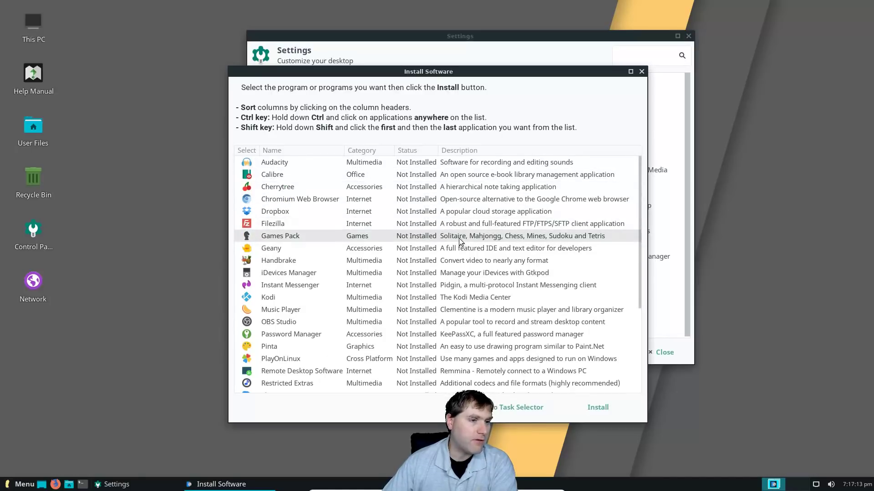
Select Filezilla in the software list, confirm its installation, and dismiss the closing message.
{"action": "left_click", "coordinate": [469, 223]}
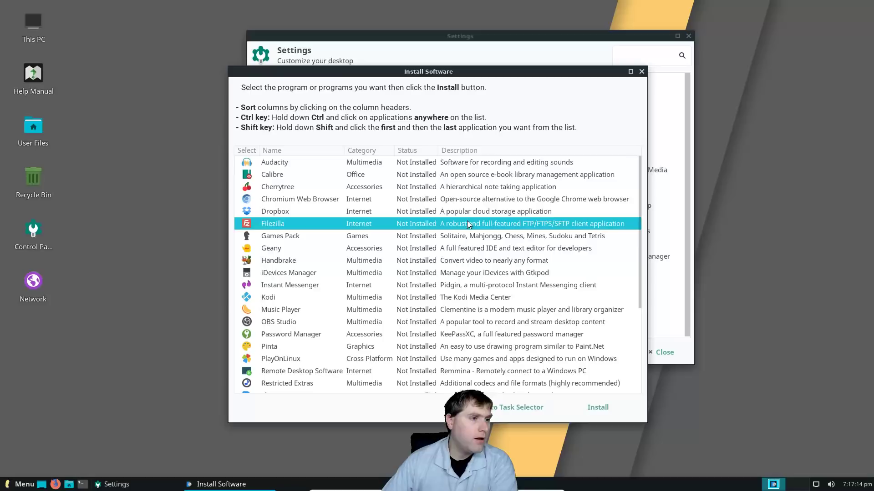
{"action": "double_click", "coordinate": [246, 223]}
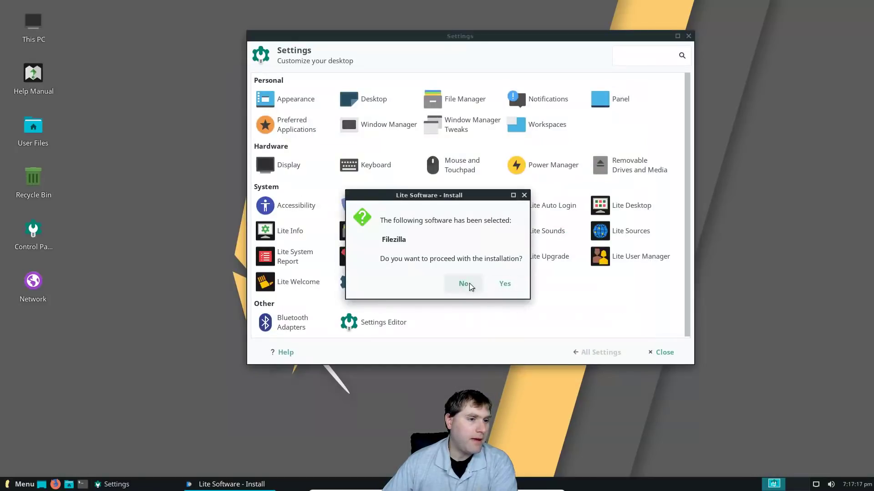
{"action": "left_click", "coordinate": [502, 285]}
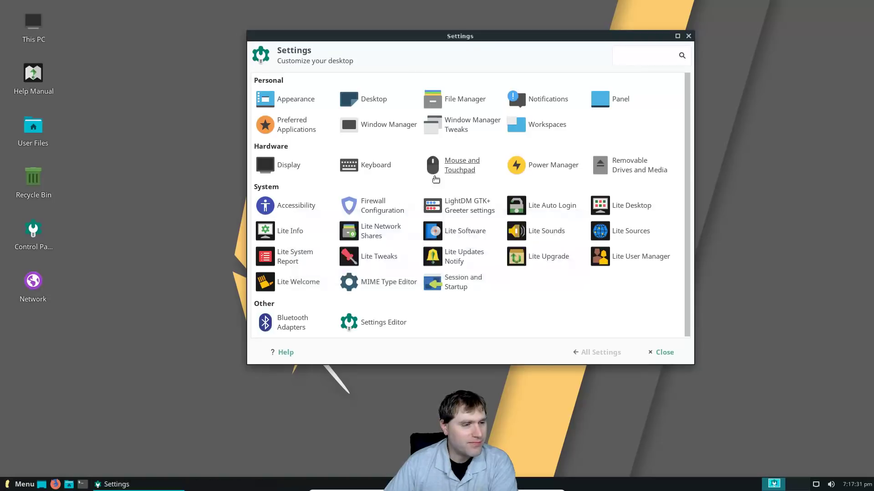
{"action": "left_click", "coordinate": [495, 266]}
Reopen the Install Software list, review all the available programs, and quit Lite Software.
{"action": "left_click", "coordinate": [405, 239]}
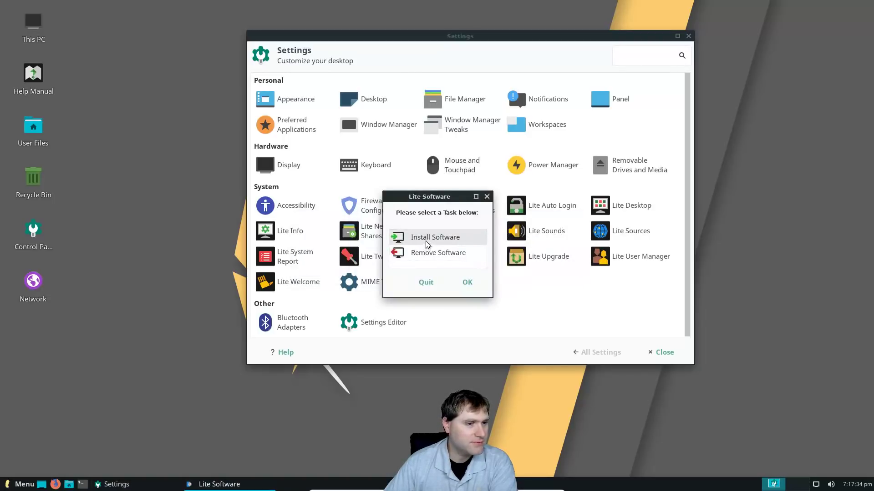
{"action": "left_click", "coordinate": [469, 287]}
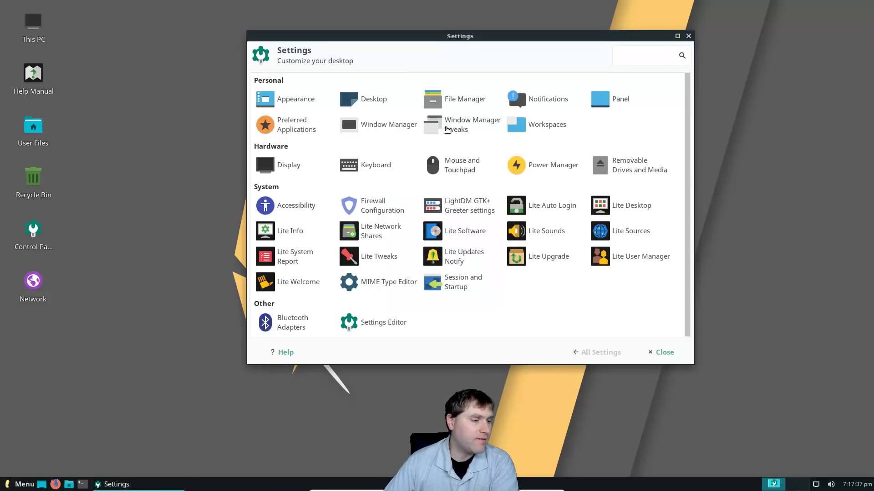
{"action": "left_click_drag", "start_coordinate": [481, 37], "coordinate": [541, 90]}
{"action": "left_click", "coordinate": [371, 72]}
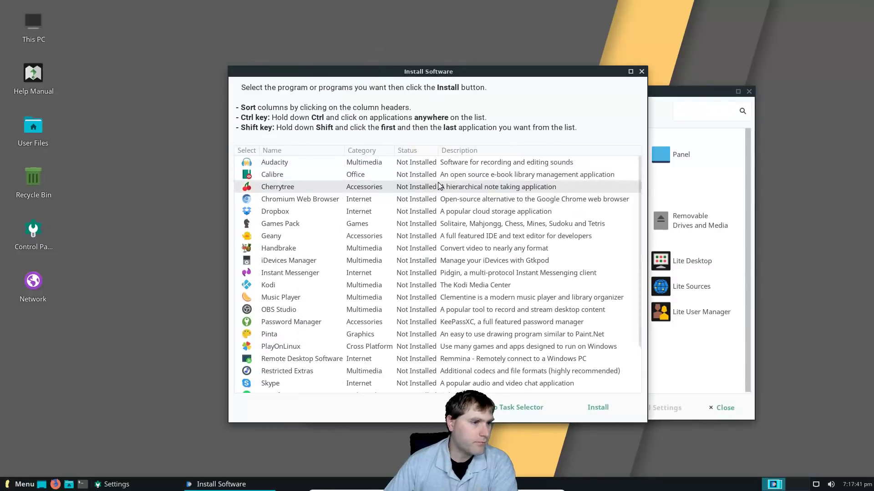
{"action": "scroll", "coordinate": [449, 286], "scroll_direction": "down", "scroll_amount": 2}
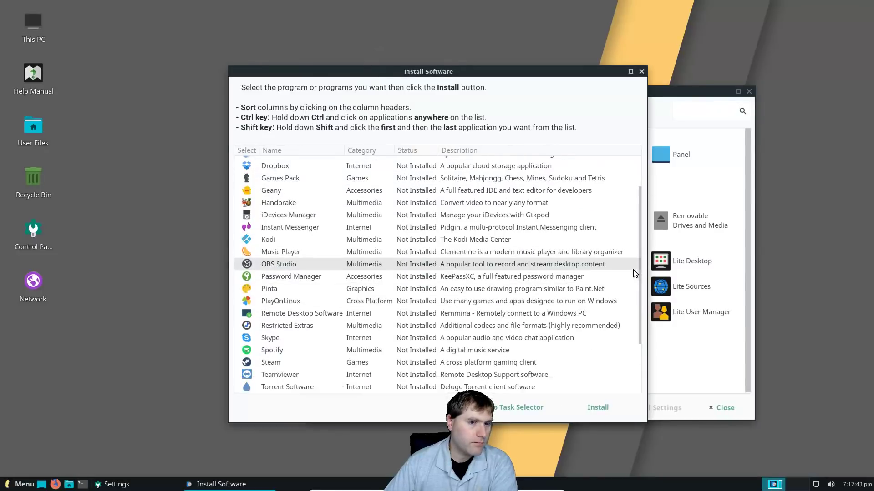
{"action": "scroll", "coordinate": [640, 277], "scroll_direction": "down", "scroll_amount": 3}
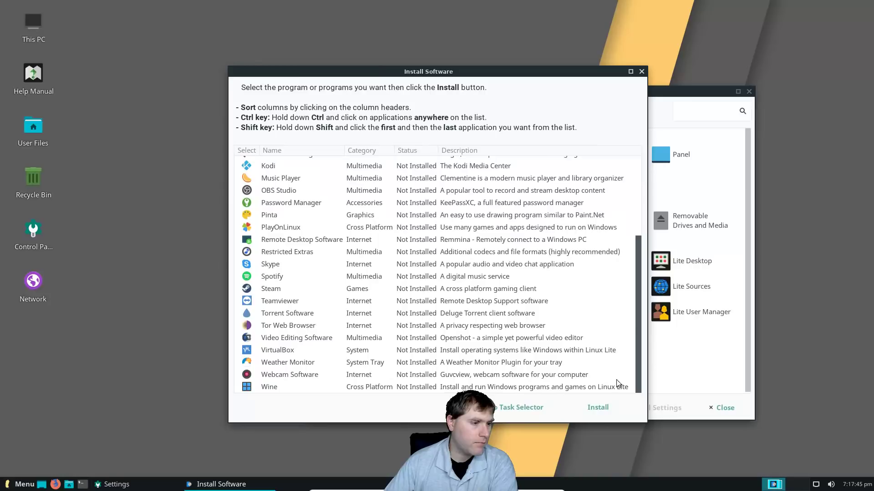
{"action": "scroll", "coordinate": [616, 383], "scroll_direction": "up", "scroll_amount": 5}
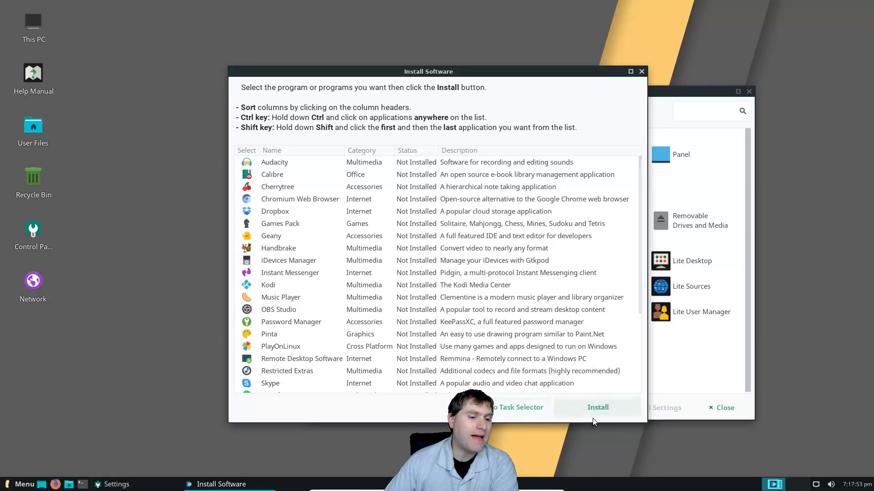
{"action": "left_click", "coordinate": [525, 408]}
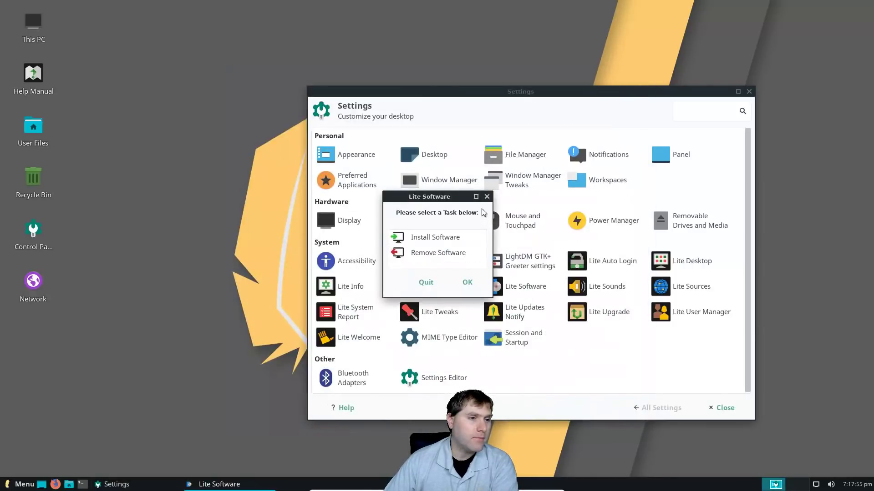
{"action": "left_click", "coordinate": [426, 282]}
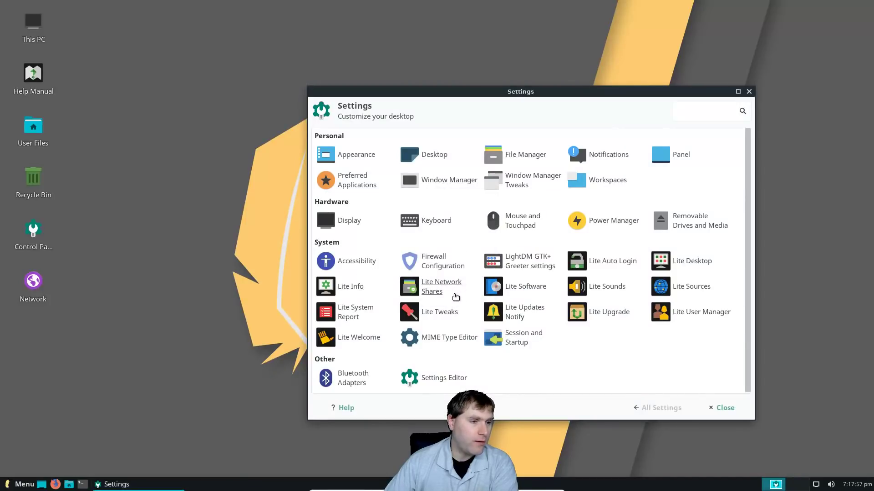
Enable the system sounds in Lite Sounds, dismiss the confirmation, and minimize the tool.
{"action": "left_click", "coordinate": [607, 288]}
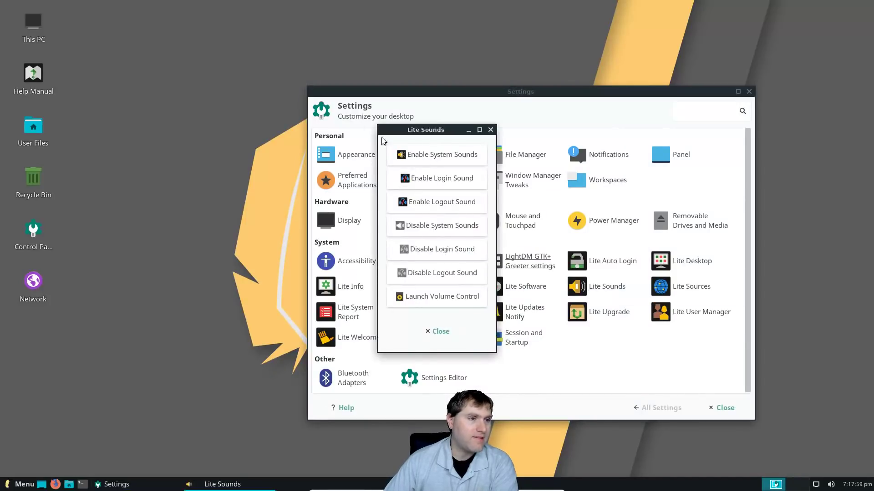
{"action": "left_click", "coordinate": [437, 157]}
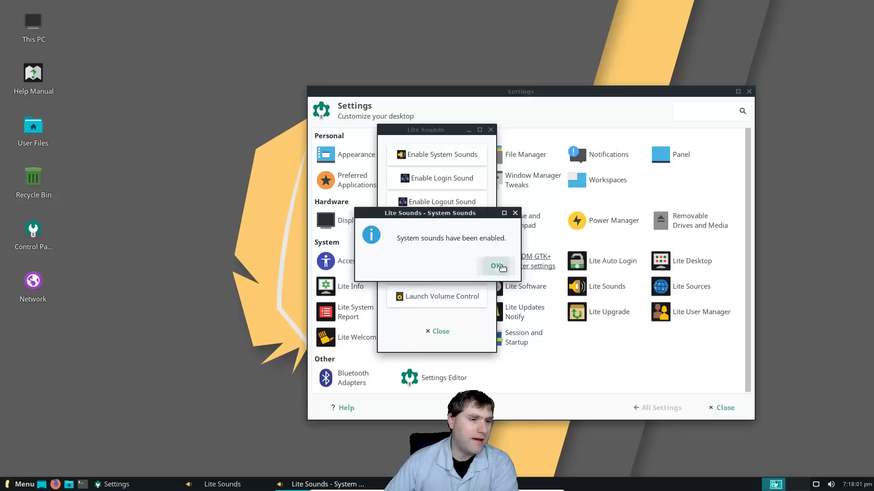
{"action": "left_click", "coordinate": [496, 266]}
{"action": "left_click", "coordinate": [469, 131]}
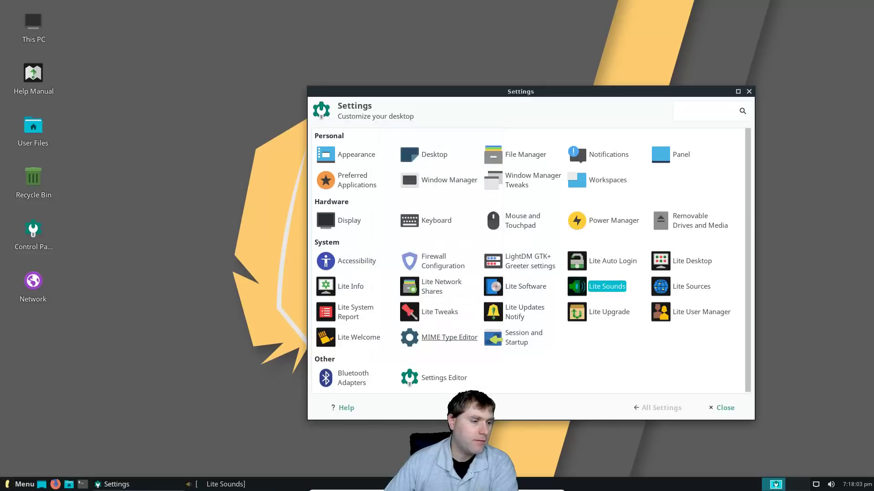
Restore Lite Sounds, enable the login sound, and close the tool.
{"action": "left_click", "coordinate": [223, 484]}
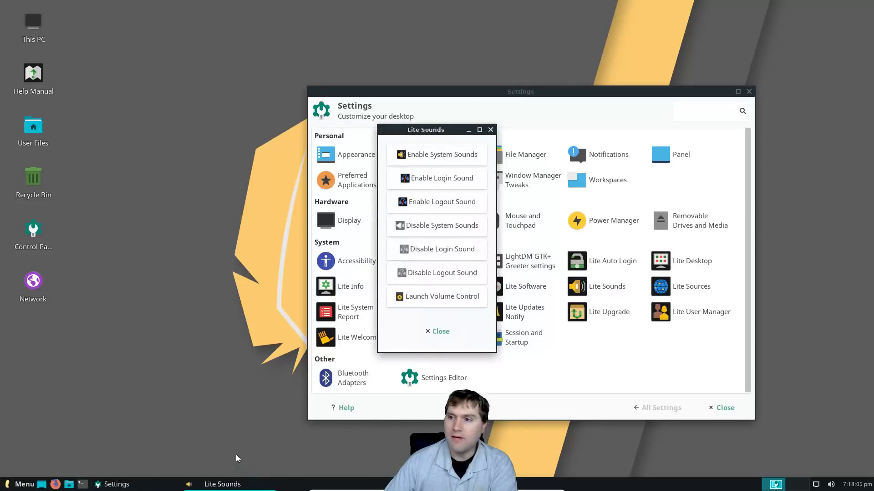
{"action": "left_click", "coordinate": [460, 188]}
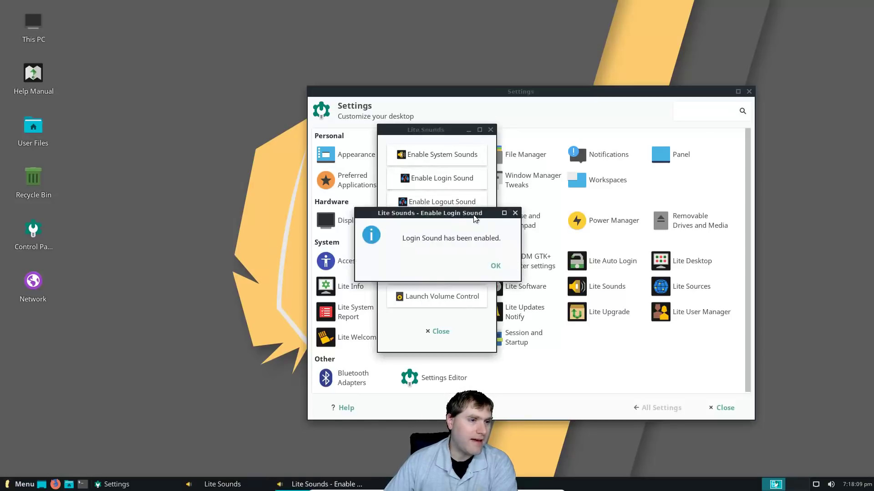
{"action": "left_click", "coordinate": [495, 266]}
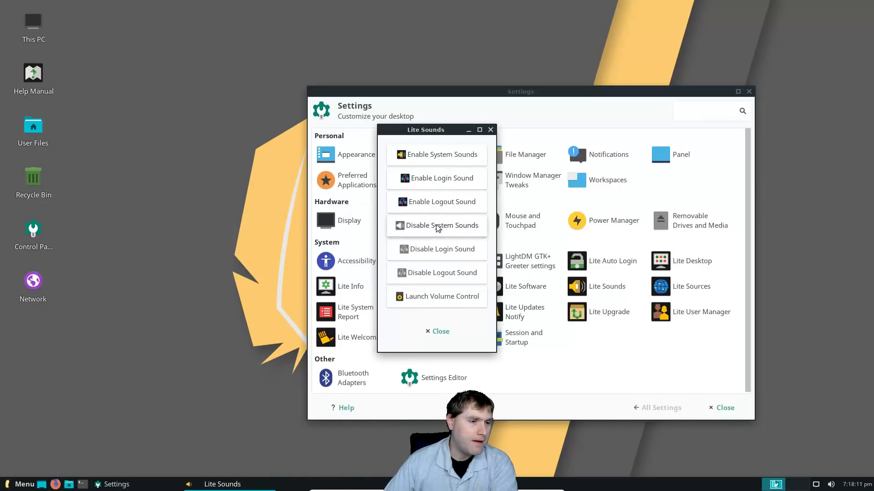
{"action": "left_click", "coordinate": [490, 131]}
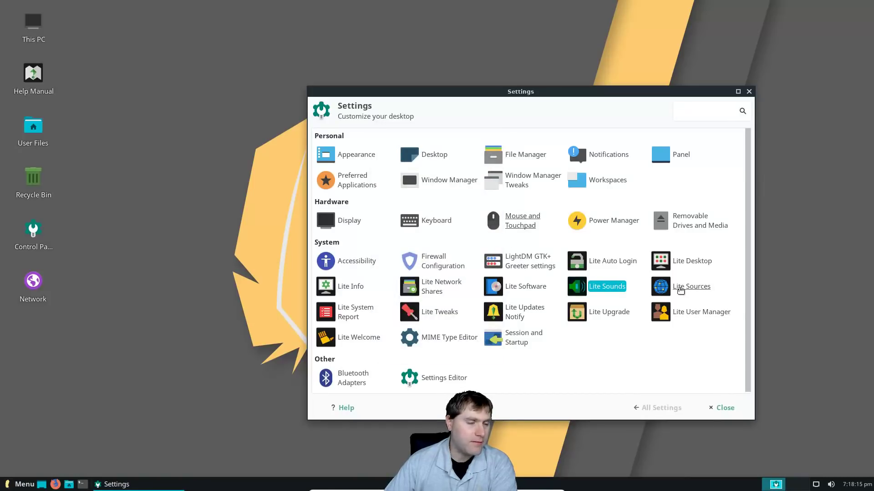
Open Lite Sources from the settings and authenticate with the account password.
{"action": "left_click", "coordinate": [680, 290]}
{"action": "type", "text": "••"}
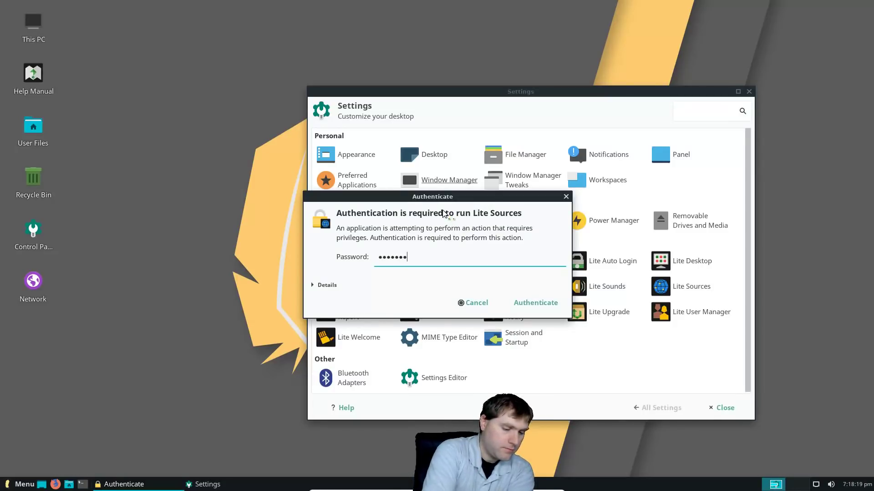
{"action": "type", "text": "•••••••"}
{"action": "key", "text": "Return"}
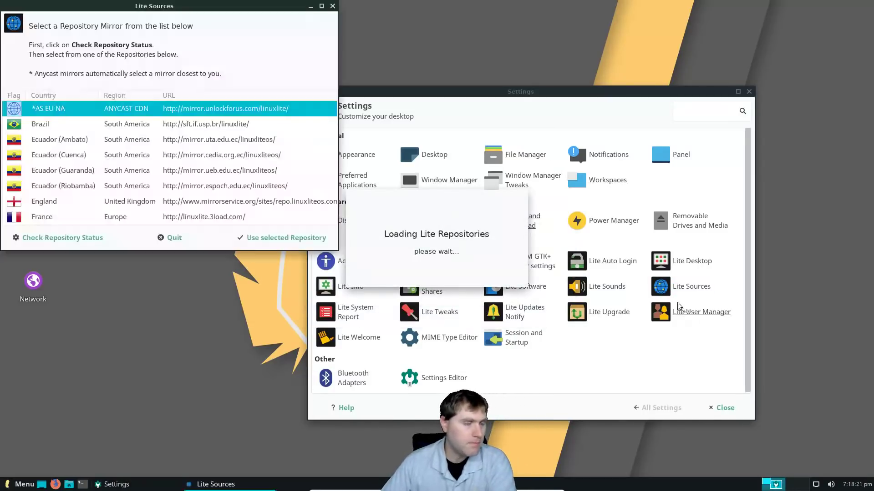
Review the full list of repository mirrors in Lite Sources and close it without selecting another mirror.
{"action": "scroll", "coordinate": [143, 148], "scroll_direction": "down", "scroll_amount": 1}
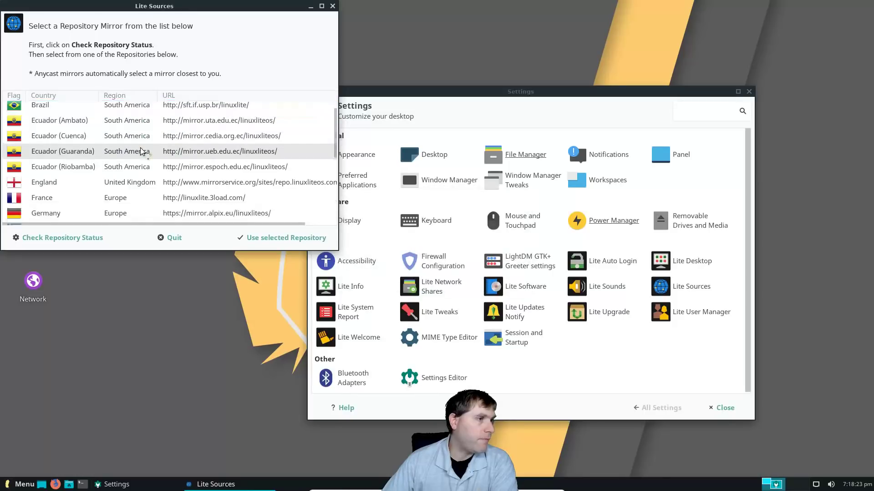
{"action": "scroll", "coordinate": [152, 208], "scroll_direction": "down", "scroll_amount": 2}
{"action": "scroll", "coordinate": [157, 182], "scroll_direction": "up", "scroll_amount": 3}
{"action": "scroll", "coordinate": [159, 164], "scroll_direction": "down", "scroll_amount": 4}
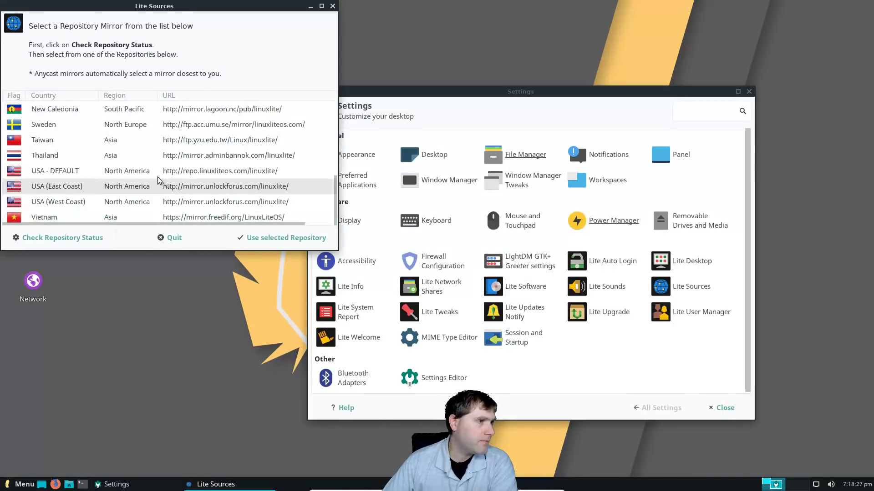
{"action": "scroll", "coordinate": [160, 155], "scroll_direction": "up", "scroll_amount": 10}
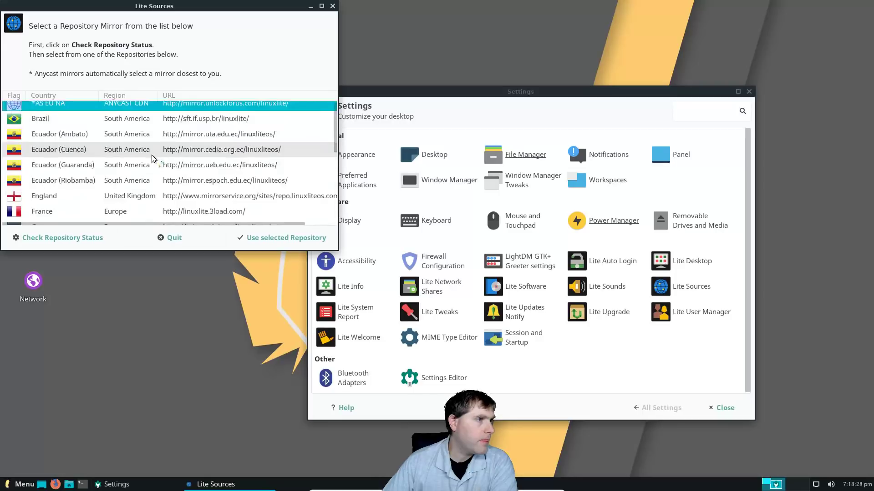
{"action": "left_click", "coordinate": [332, 6]}
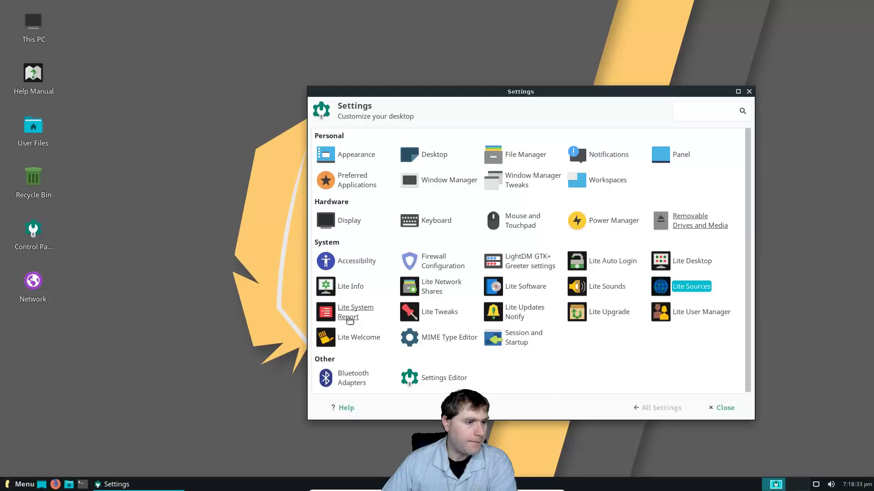
Open Lite Tweaks, review all its available tasks, and close both it and the Settings window.
{"action": "left_click", "coordinate": [434, 313]}
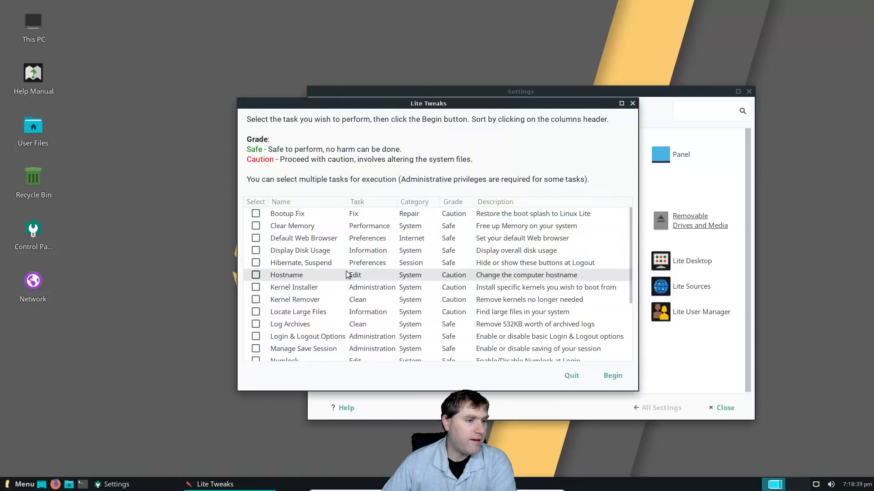
{"action": "scroll", "coordinate": [348, 273], "scroll_direction": "down", "scroll_amount": 3}
{"action": "scroll", "coordinate": [351, 238], "scroll_direction": "down", "scroll_amount": 2}
{"action": "scroll", "coordinate": [351, 238], "scroll_direction": "down", "scroll_amount": 2}
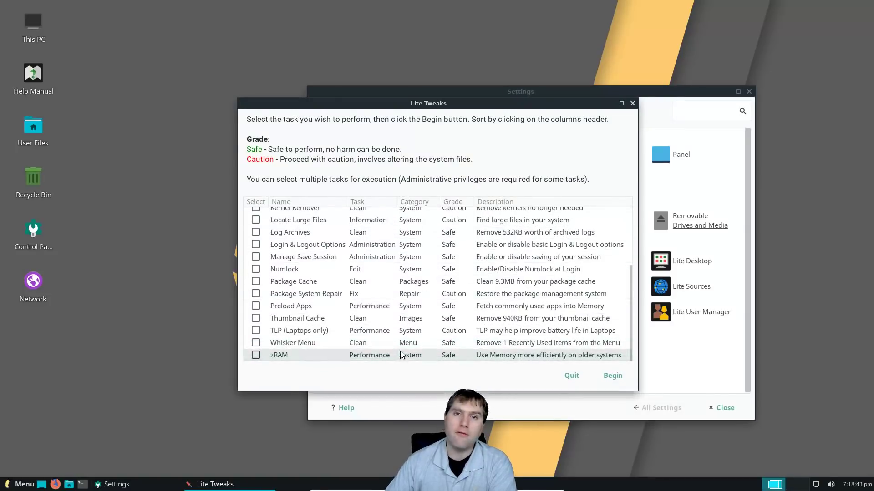
{"action": "scroll", "coordinate": [319, 335], "scroll_direction": "up", "scroll_amount": 5}
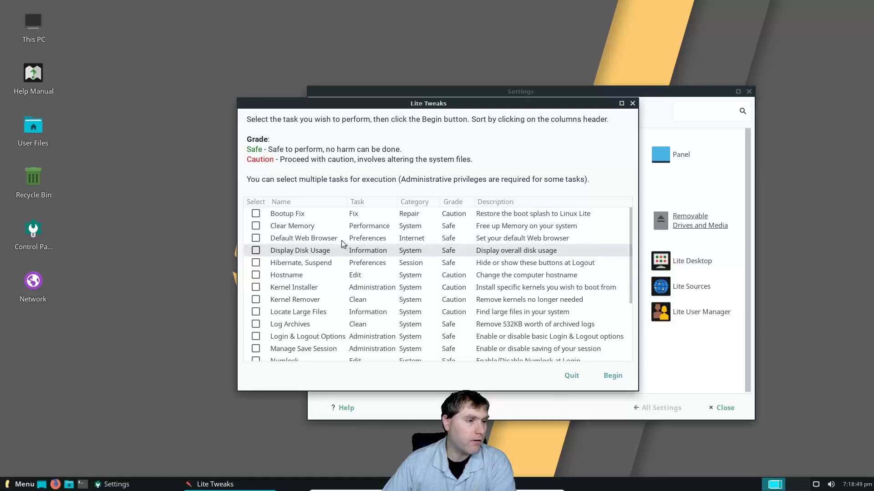
{"action": "left_click", "coordinate": [632, 104]}
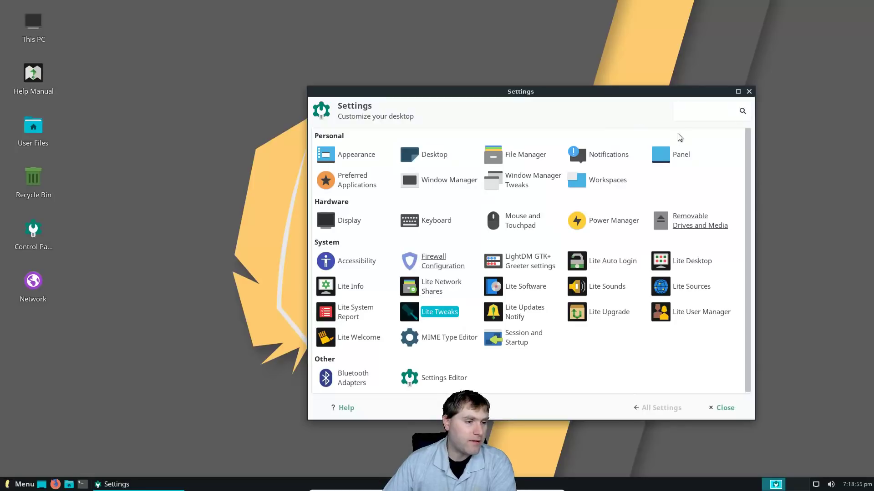
{"action": "left_click", "coordinate": [749, 92]}
Browse the My Computer, Settings and Accessories categories of the installed applications.
{"action": "left_click", "coordinate": [13, 485]}
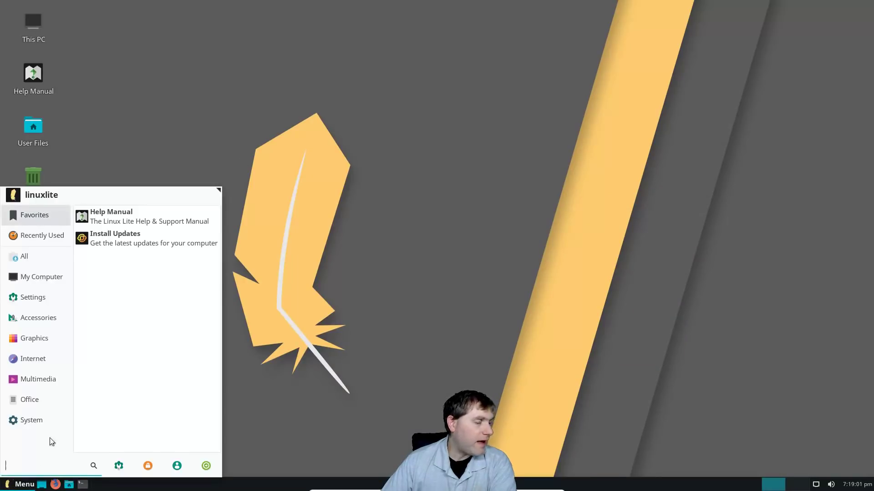
{"action": "left_click", "coordinate": [41, 277]}
{"action": "left_click", "coordinate": [42, 298]}
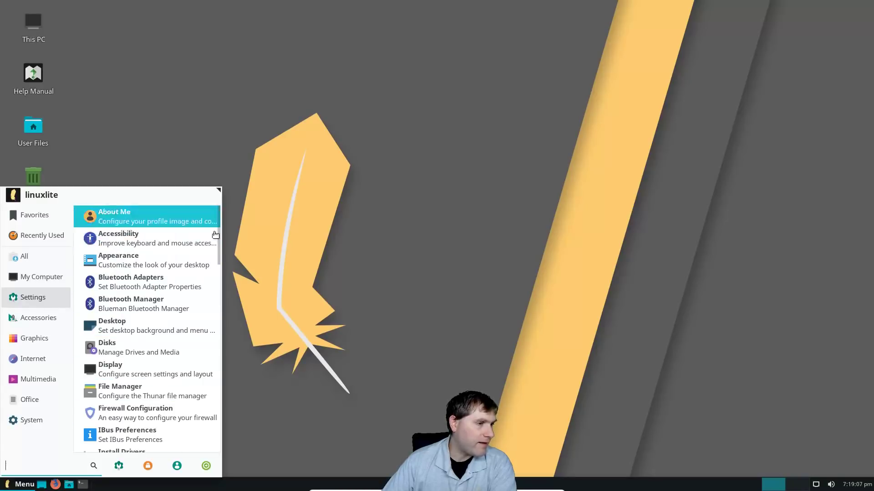
{"action": "left_click_drag", "start_coordinate": [218, 252], "coordinate": [220, 214]}
{"action": "left_click", "coordinate": [25, 318]}
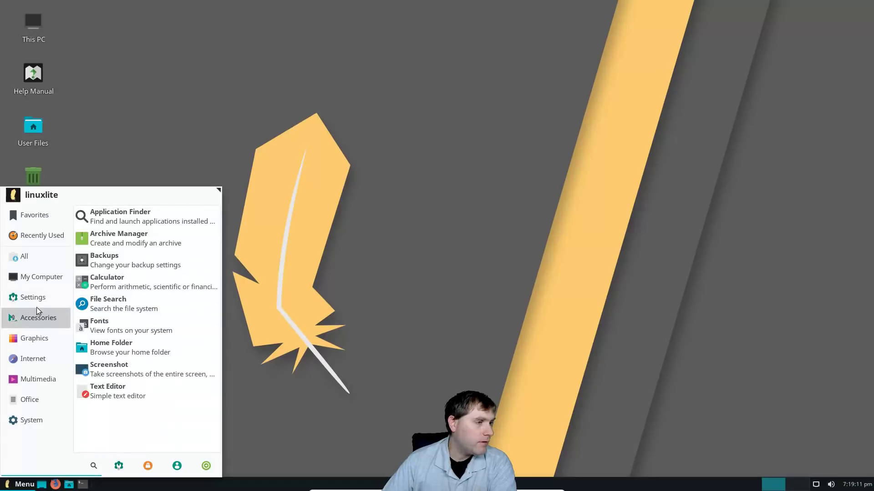
{"action": "left_click", "coordinate": [29, 298]}
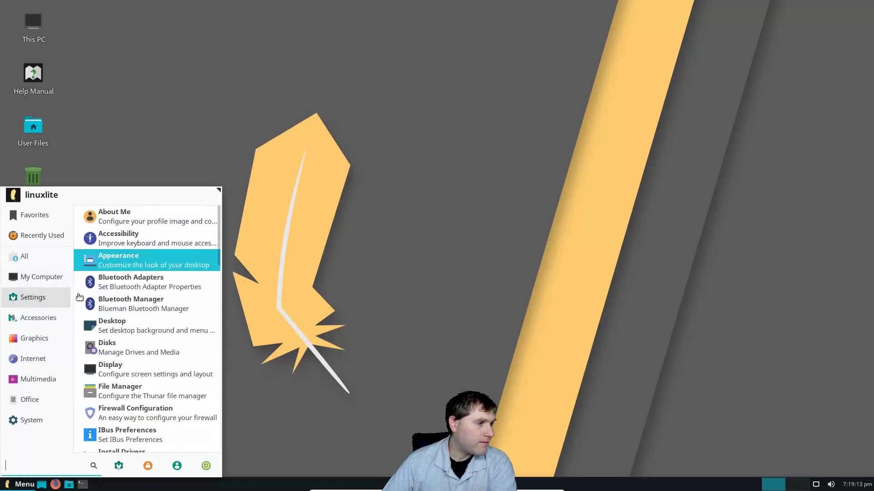
{"action": "left_click", "coordinate": [26, 318]}
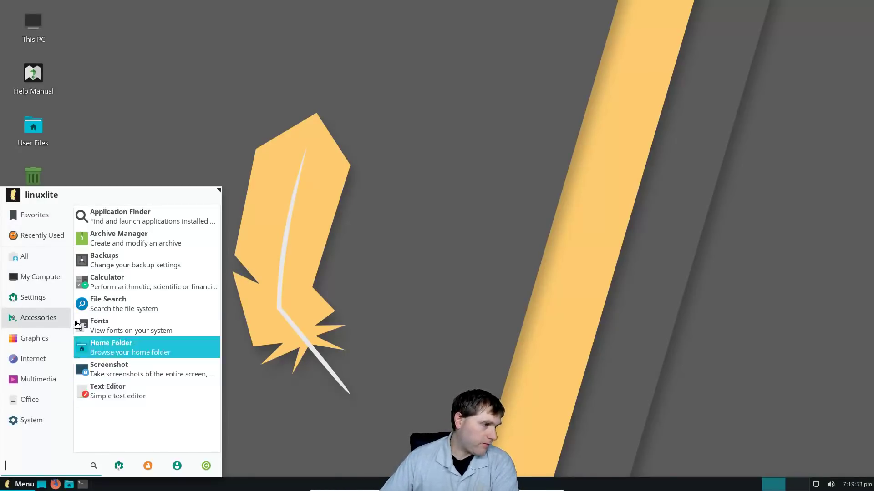
Launch GNU Image Manipulation Program from the Graphics applications, check its window mode options, and close it.
{"action": "left_click", "coordinate": [36, 340]}
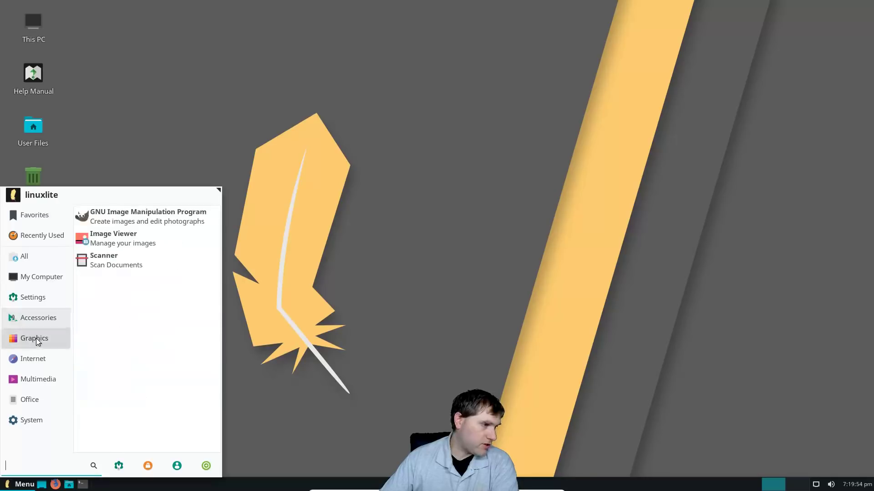
{"action": "left_click", "coordinate": [130, 220]}
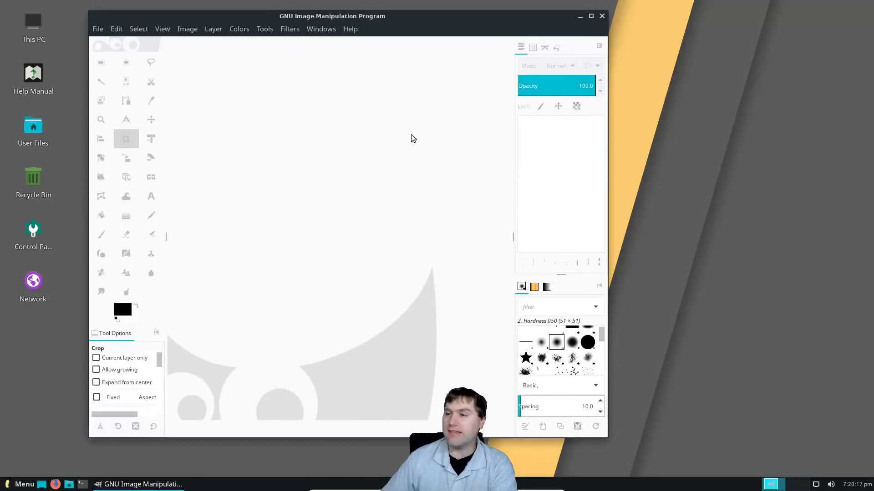
{"action": "left_click", "coordinate": [334, 28]}
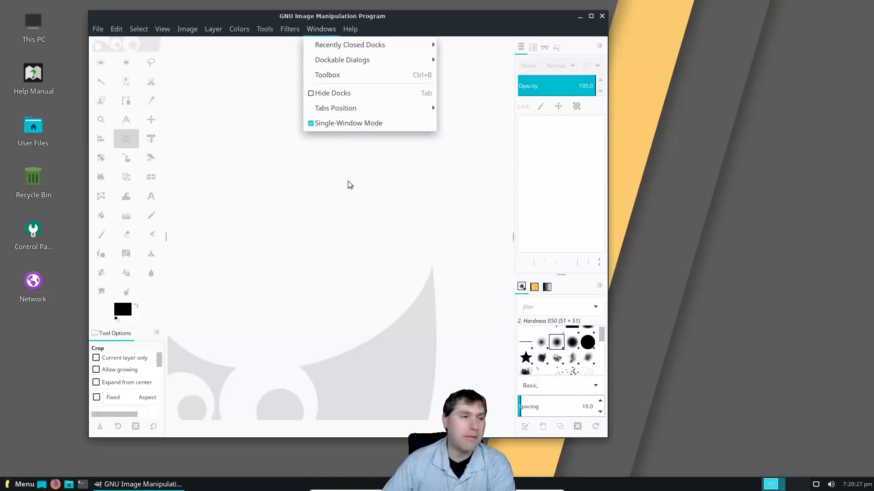
{"action": "left_click", "coordinate": [275, 109]}
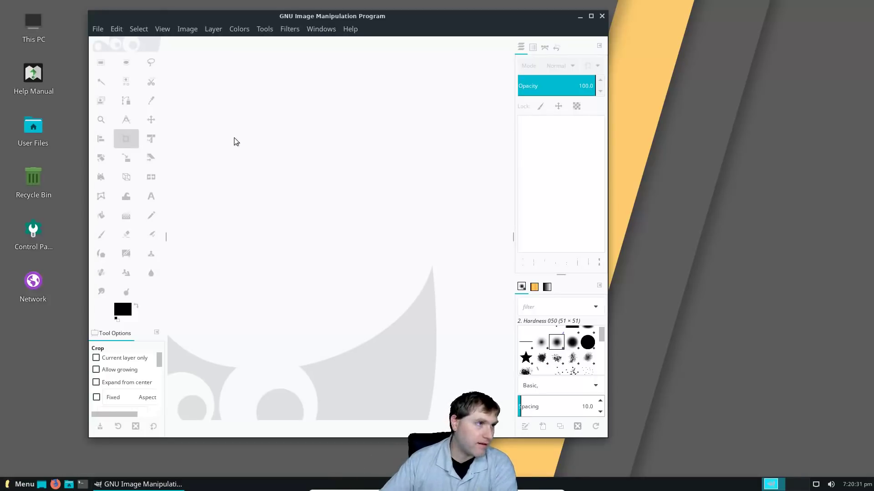
{"action": "left_click", "coordinate": [602, 17]}
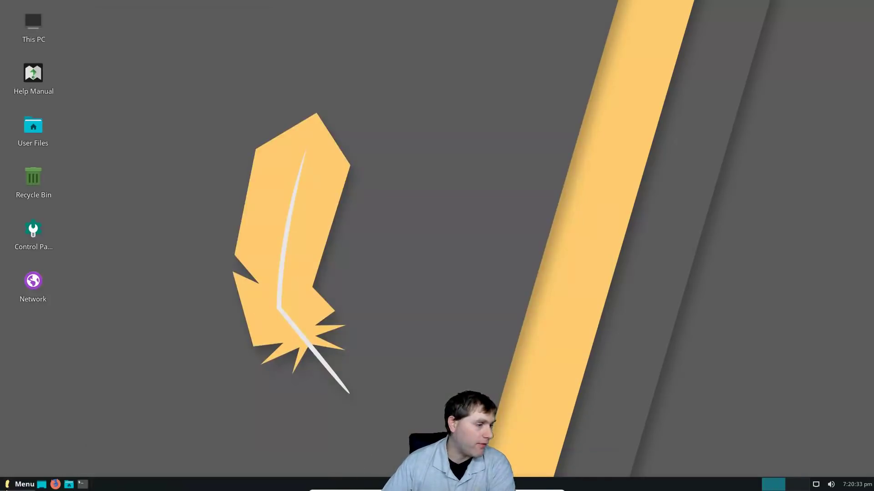
Browse the installed Graphics, Internet and Multimedia applications.
{"action": "left_click", "coordinate": [25, 484]}
{"action": "left_click", "coordinate": [38, 336]}
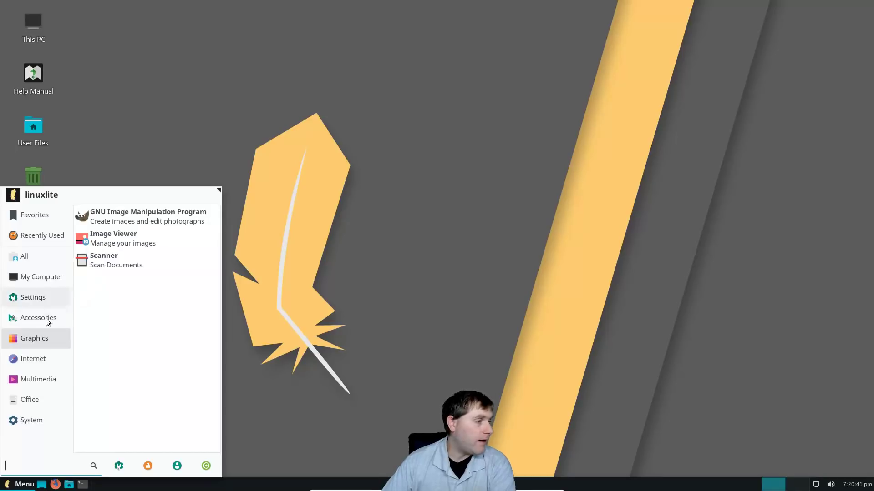
{"action": "left_click", "coordinate": [47, 359]}
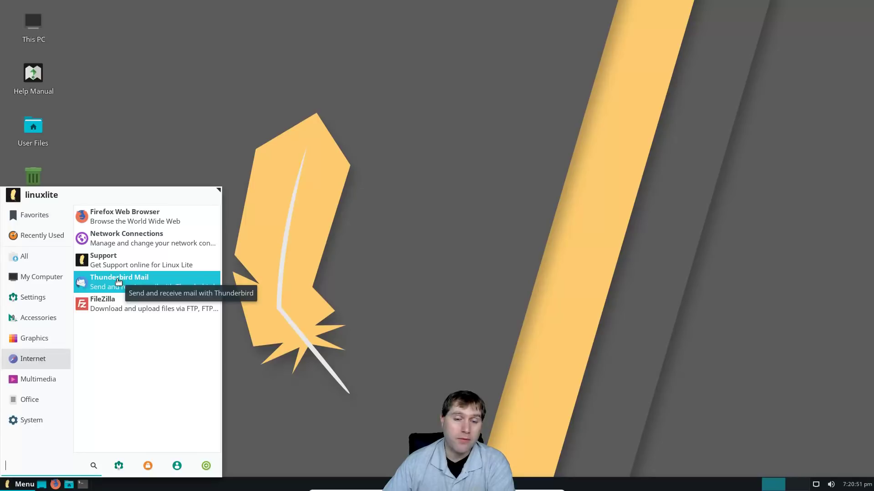
{"action": "mouse_move", "coordinate": [31, 379]}
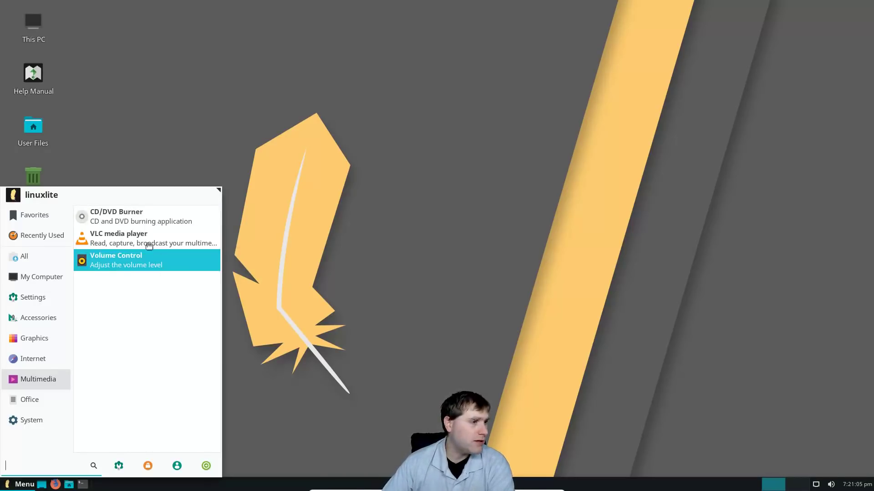
Launch the CD/DVD Burner, dismiss its warning, check the Xfburn version information, and close the program.
{"action": "left_click", "coordinate": [138, 211]}
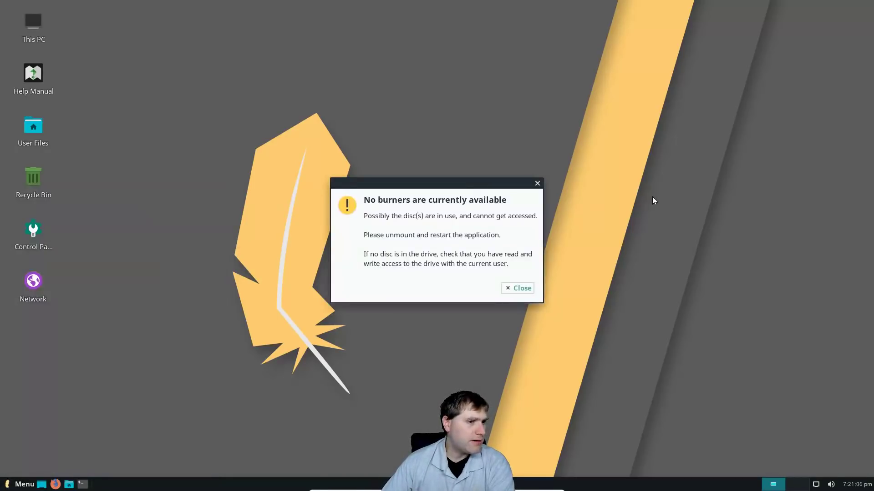
{"action": "left_click", "coordinate": [526, 291]}
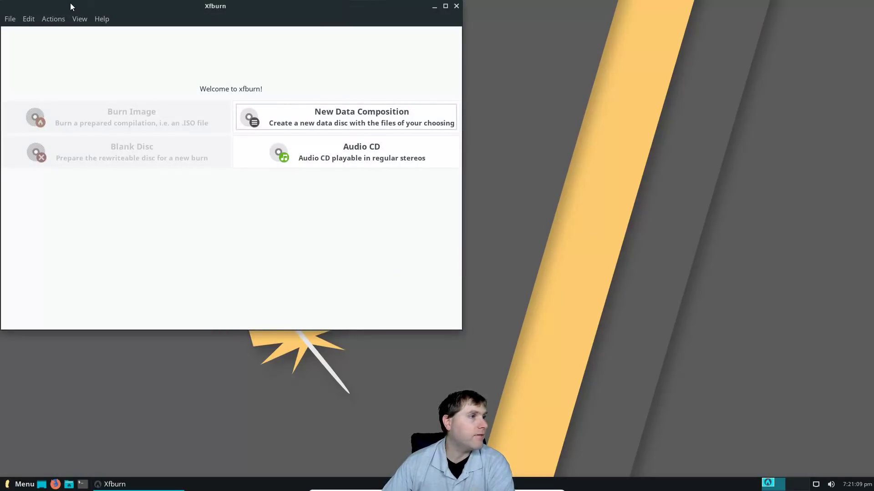
{"action": "left_click", "coordinate": [100, 18]}
{"action": "left_click", "coordinate": [113, 33]}
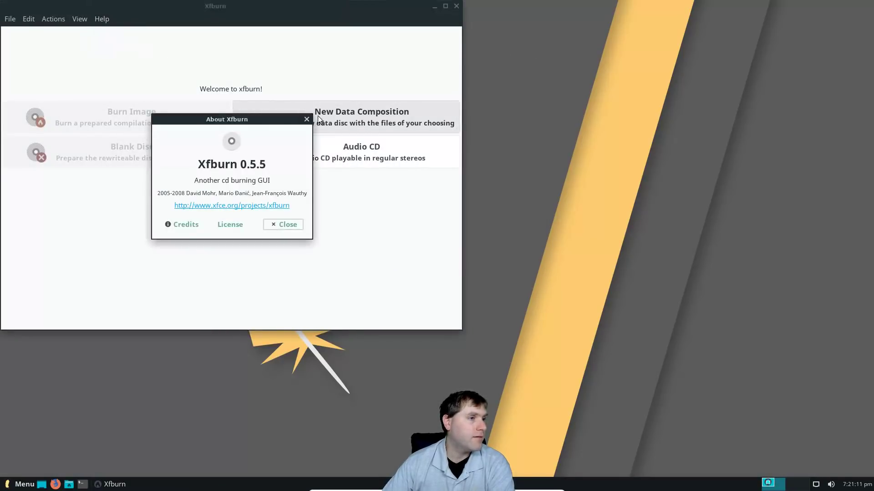
{"action": "left_click", "coordinate": [306, 119]}
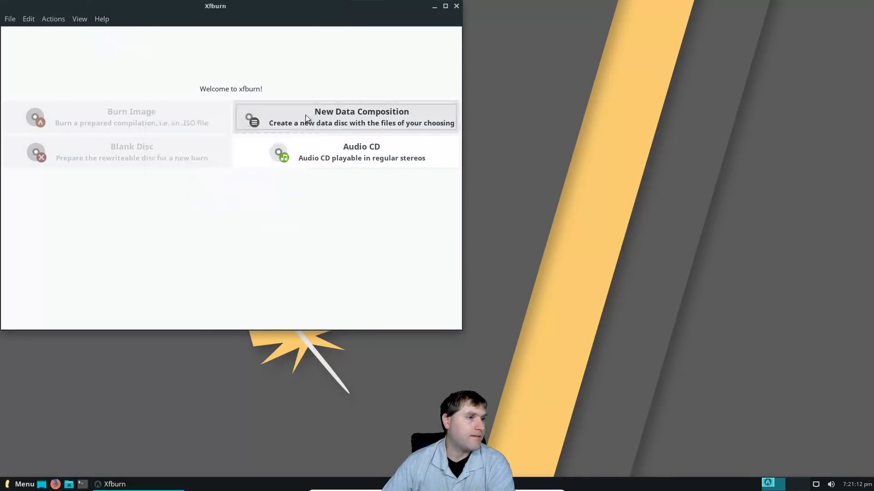
{"action": "left_click", "coordinate": [455, 6]}
Create a new text document from the Office applications and enter the misspelled word "Speeling" on its first line.
{"action": "left_click", "coordinate": [19, 484]}
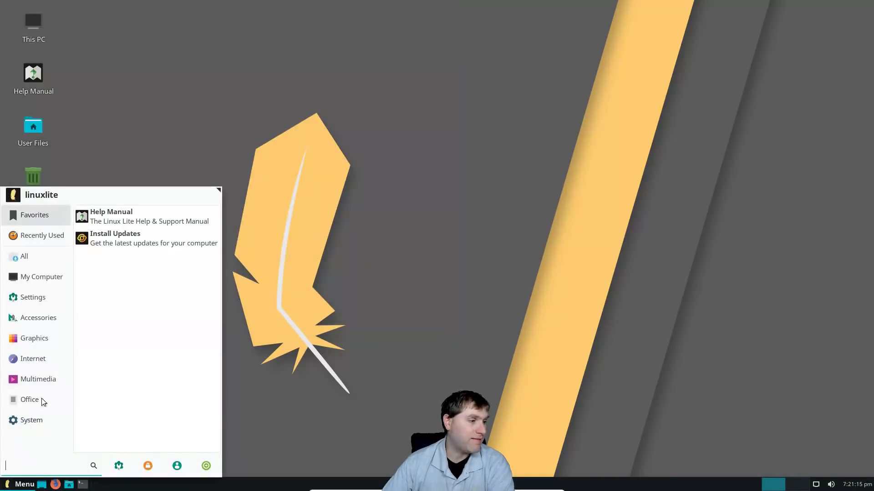
{"action": "mouse_move", "coordinate": [28, 400]}
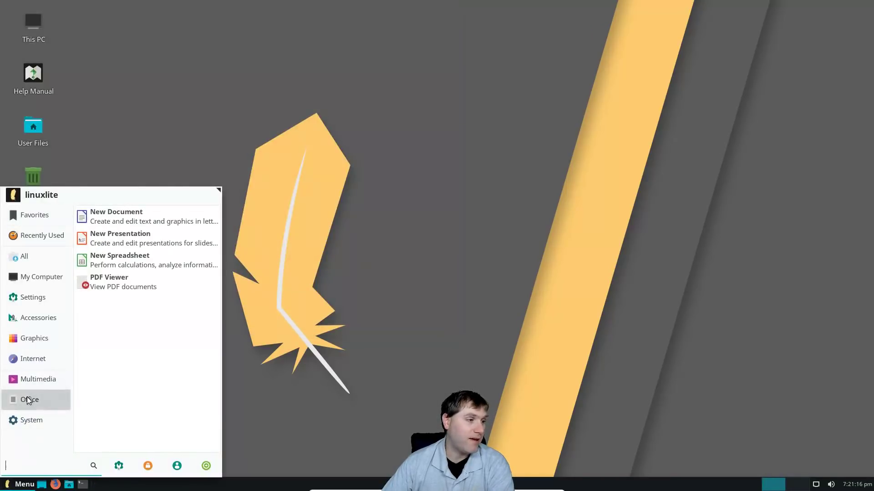
{"action": "left_click", "coordinate": [169, 219]}
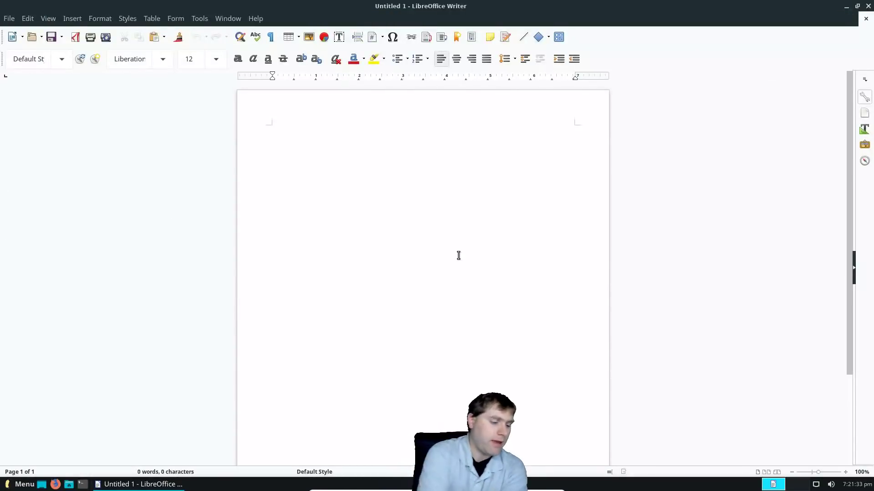
{"action": "type", "text": "pee"}
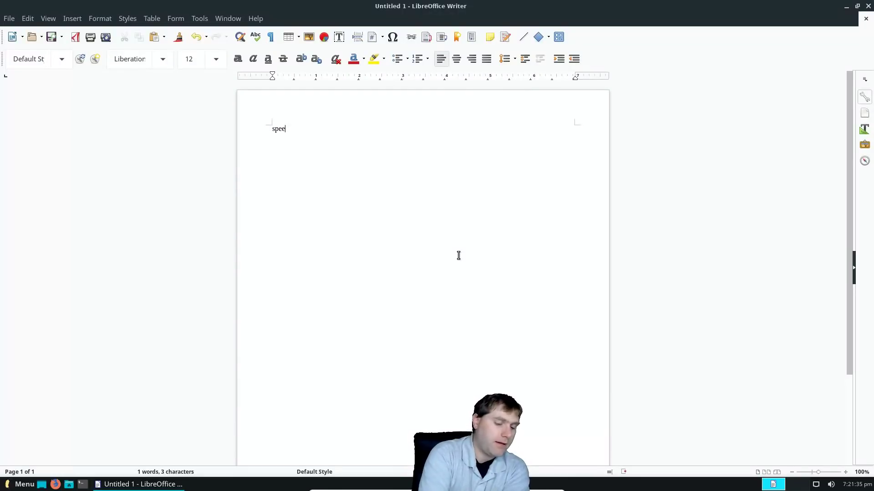
{"action": "key", "text": "Return"}
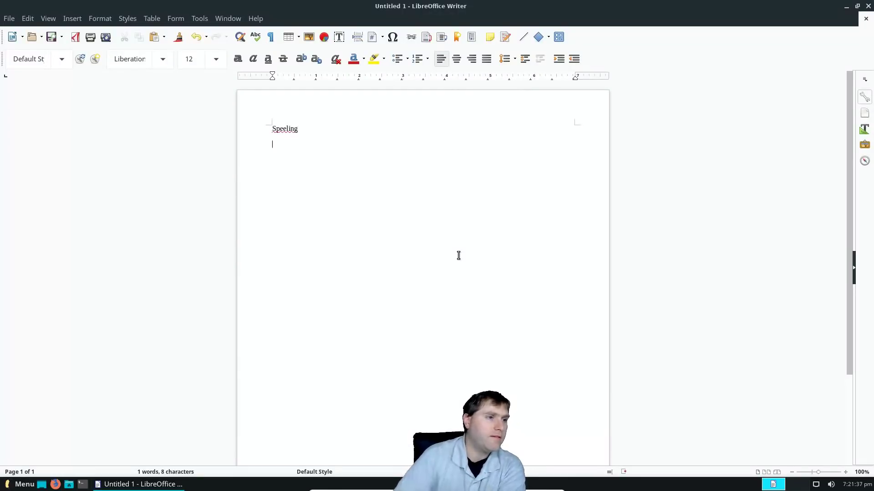
Correct "Speeling" to "Spelling" using the spelling suggestions, and check the synonyms offered for the corrected word.
{"action": "right_click", "coordinate": [284, 127]}
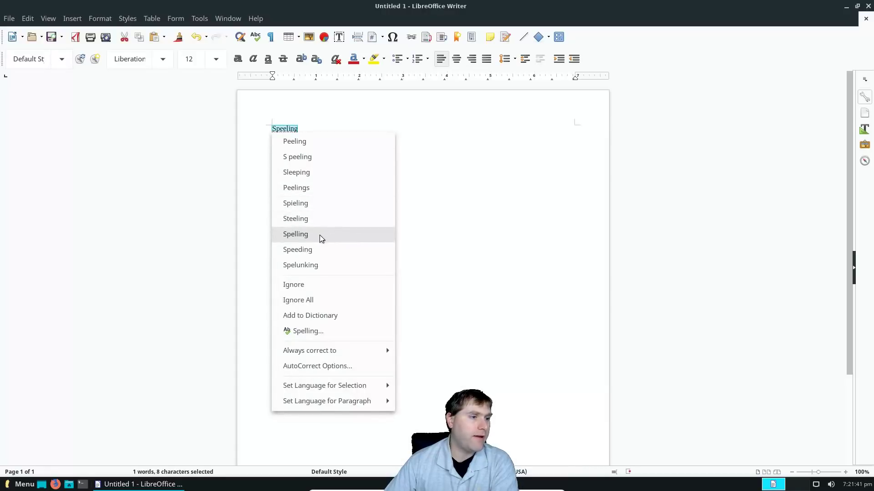
{"action": "left_click", "coordinate": [319, 235]}
{"action": "right_click", "coordinate": [288, 128]}
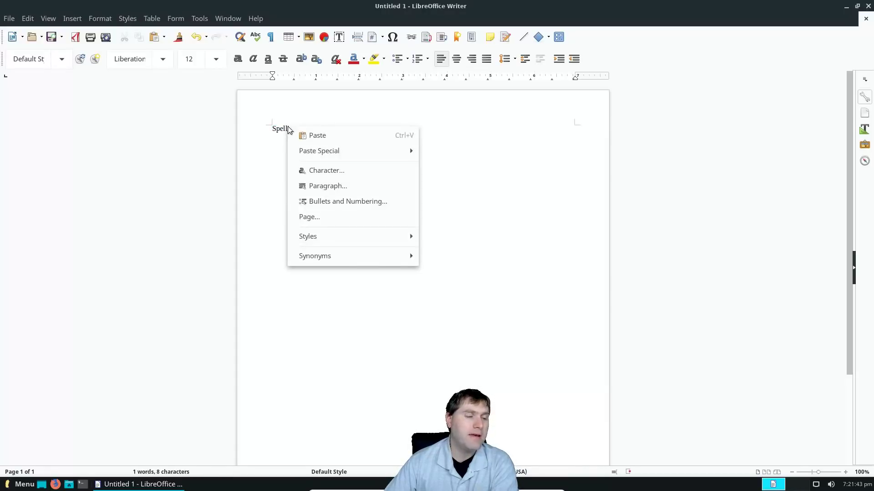
{"action": "mouse_move", "coordinate": [348, 258]}
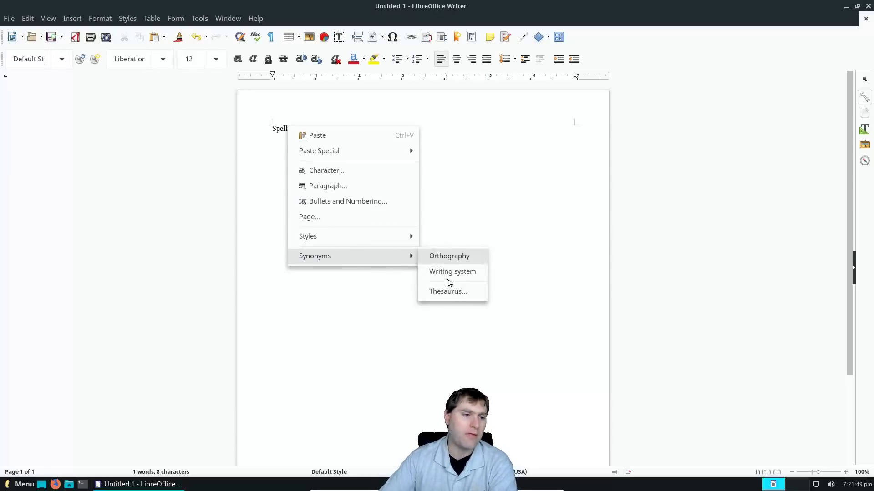
{"action": "left_click", "coordinate": [654, 139]}
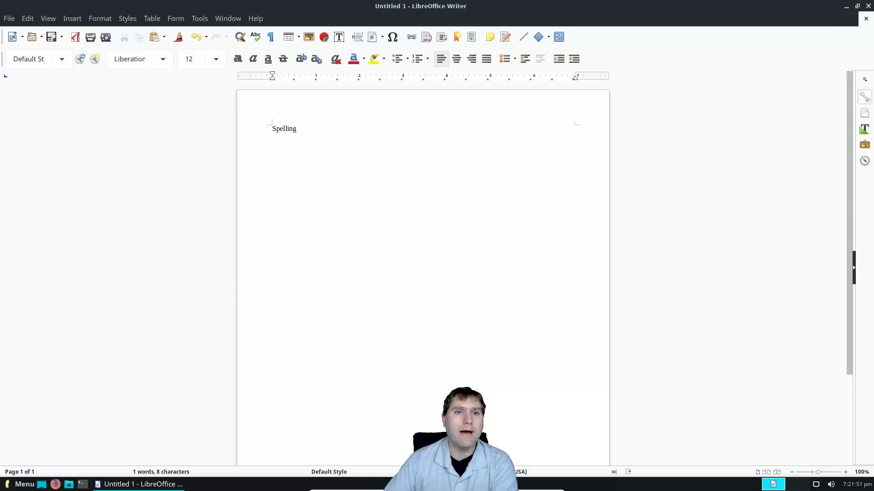
Close the untitled text document without saving its changes.
{"action": "left_click", "coordinate": [868, 6]}
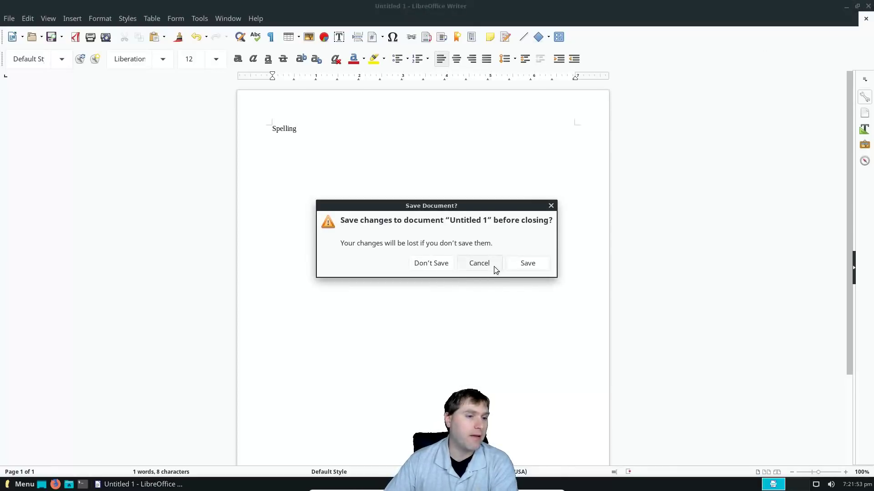
{"action": "left_click", "coordinate": [495, 270]}
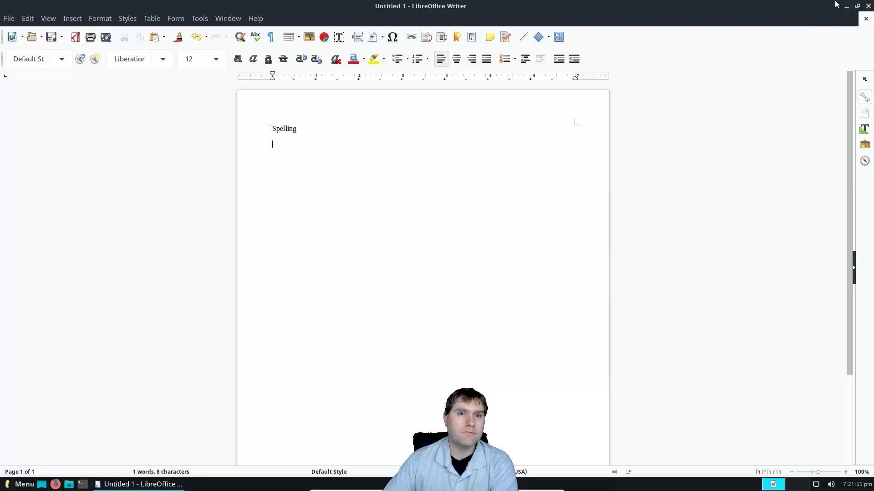
{"action": "left_click", "coordinate": [868, 6]}
{"action": "left_click", "coordinate": [437, 263]}
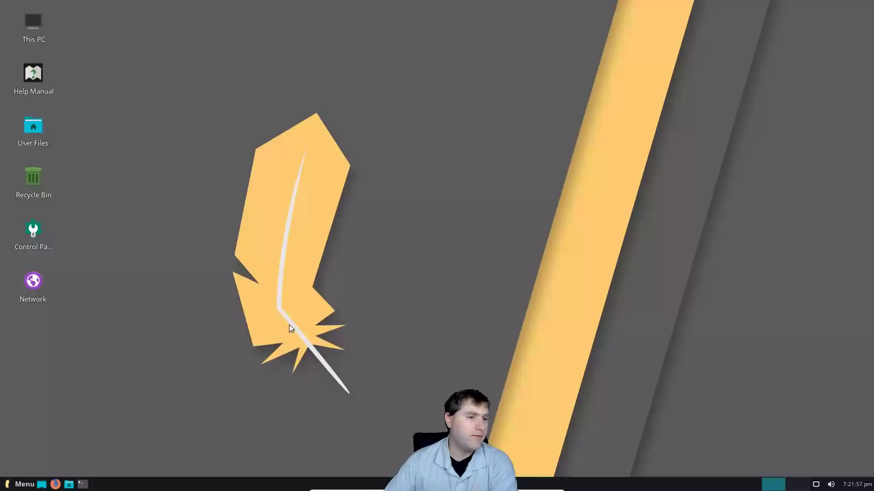
Launch Install/Remove Software from the System applications, authenticate with the account password, view the package list, and close it.
{"action": "left_click", "coordinate": [25, 484]}
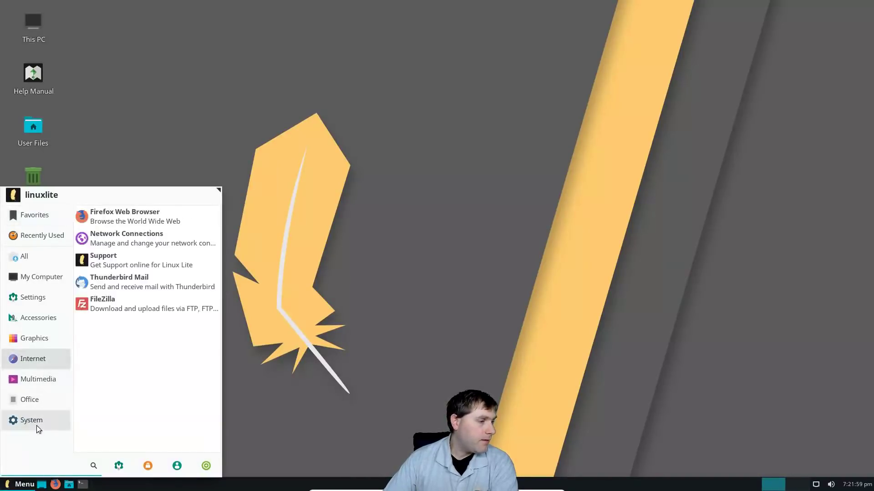
{"action": "mouse_move", "coordinate": [37, 425]}
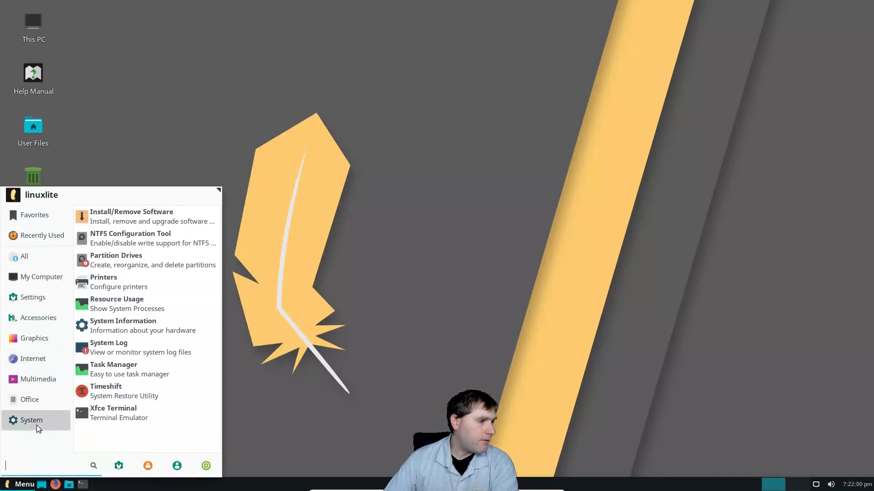
{"action": "left_click", "coordinate": [157, 222]}
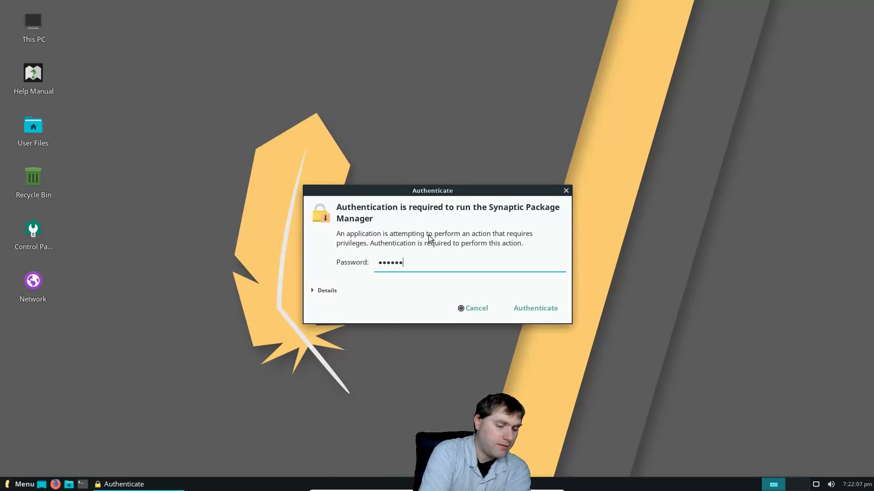
{"action": "key", "text": "Return"}
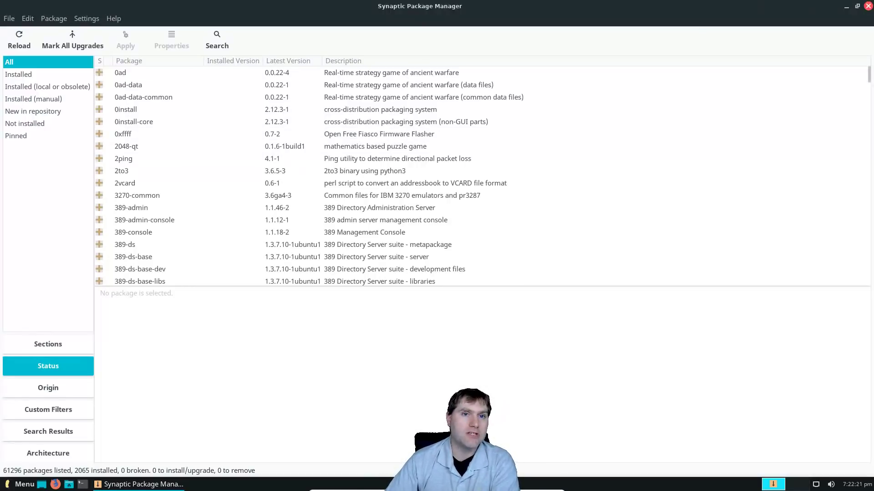
{"action": "left_click", "coordinate": [868, 6]}
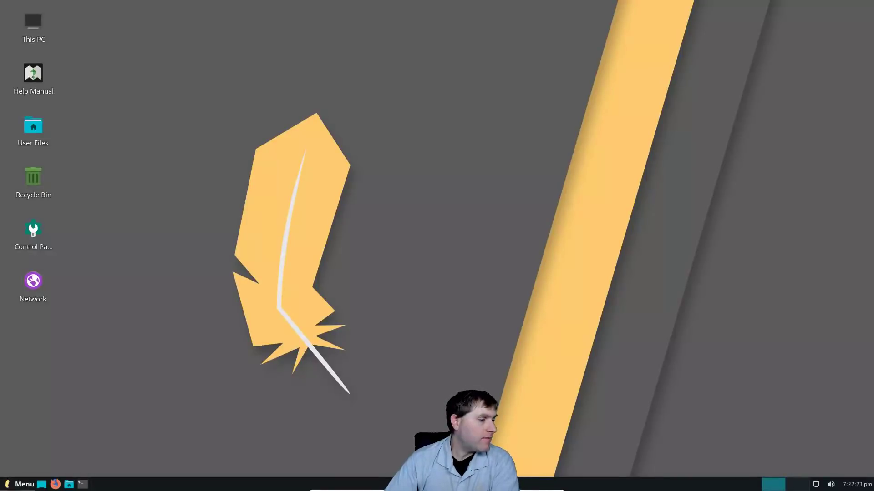
Launch Resource Usage from the System applications, move its window to the open desktop area, check the processes, and quit htop.
{"action": "left_click", "coordinate": [23, 484]}
{"action": "left_click", "coordinate": [29, 419]}
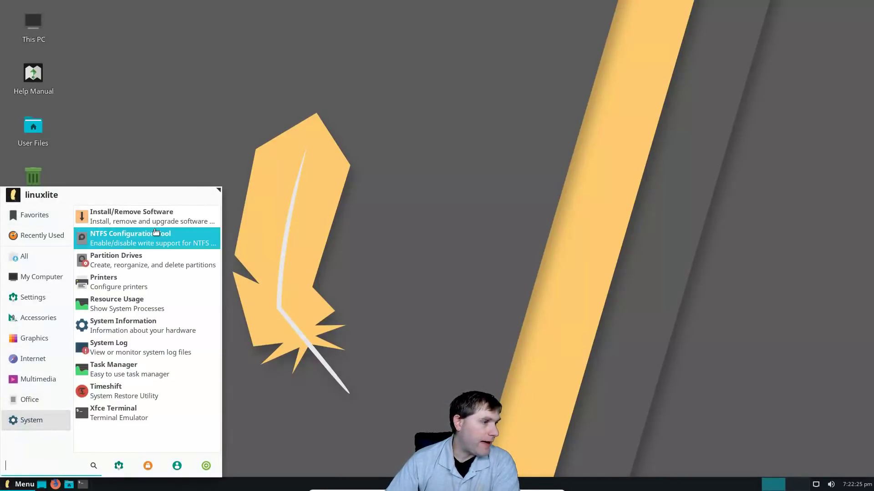
{"action": "left_click", "coordinate": [147, 304]}
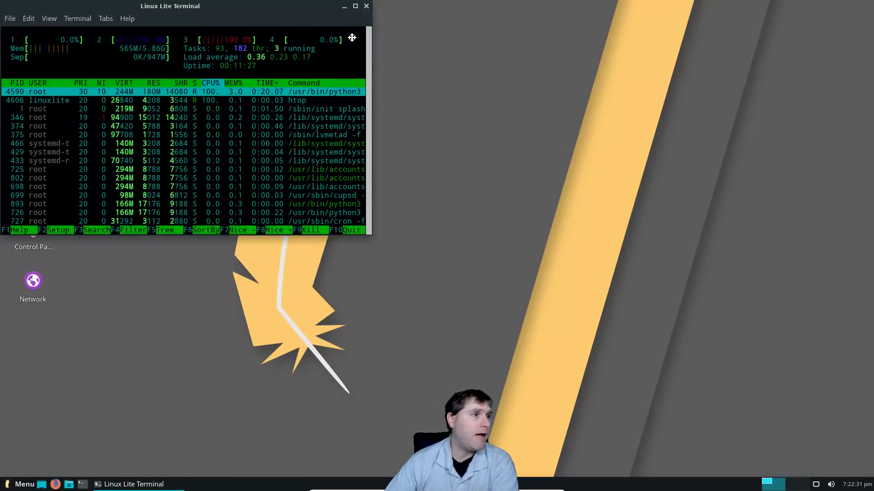
{"action": "left_click_drag", "start_coordinate": [210, 6], "coordinate": [604, 80]}
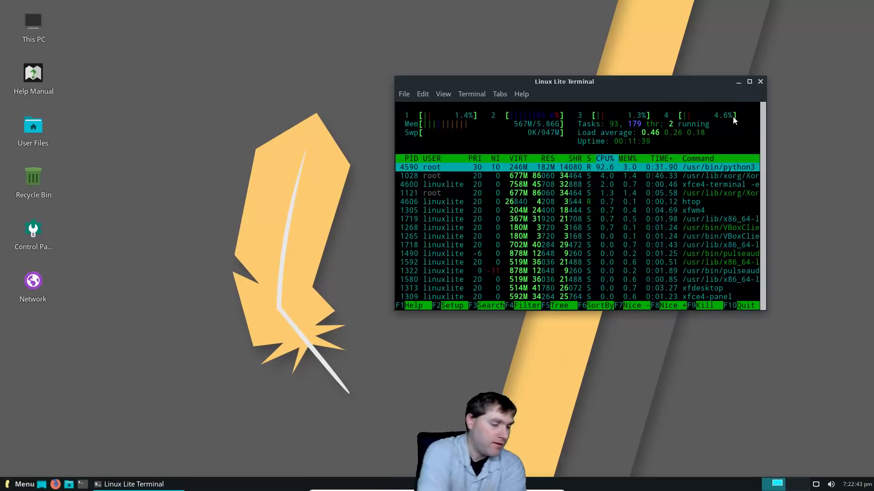
{"action": "key", "text": "q"}
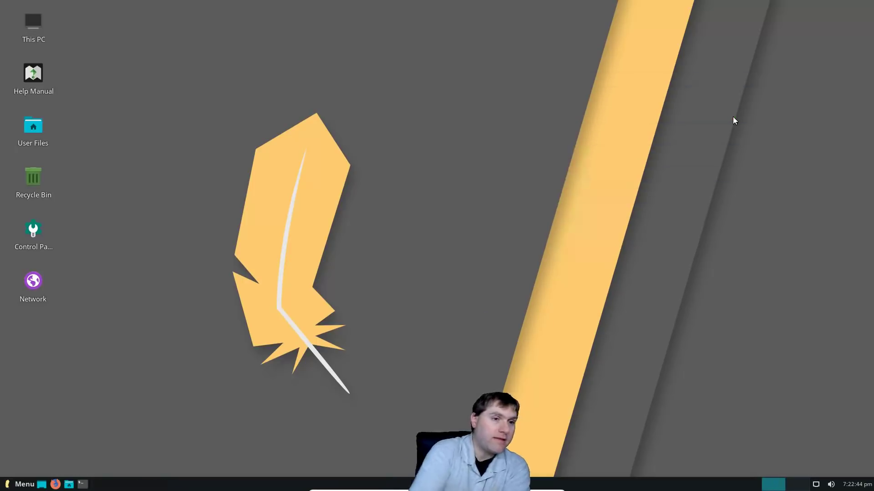
Launch Timeshift from the System applications, authenticate with the account password, look over its snapshot window, and close it.
{"action": "left_click", "coordinate": [24, 484]}
{"action": "left_click", "coordinate": [32, 420]}
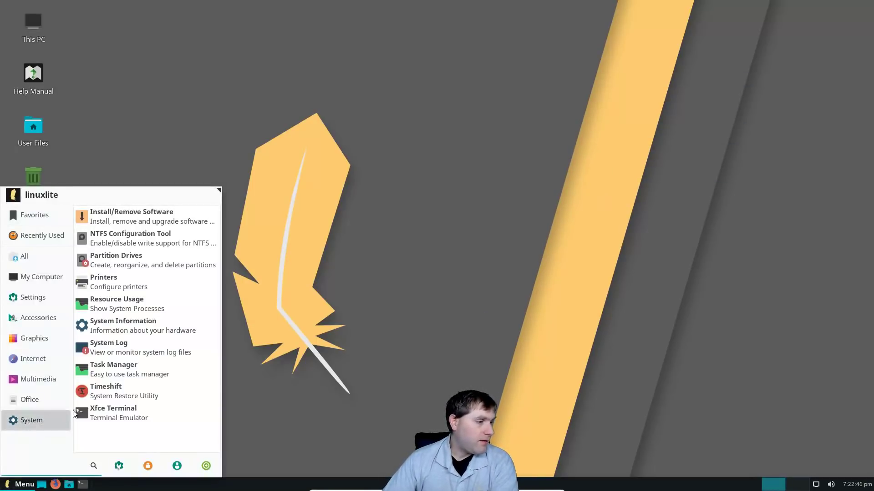
{"action": "left_click", "coordinate": [145, 392]}
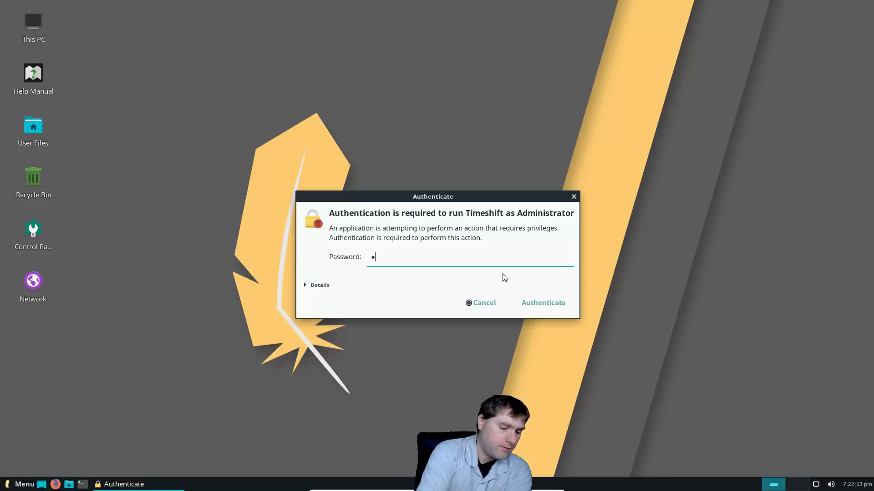
{"action": "key", "text": "BackSpace"}
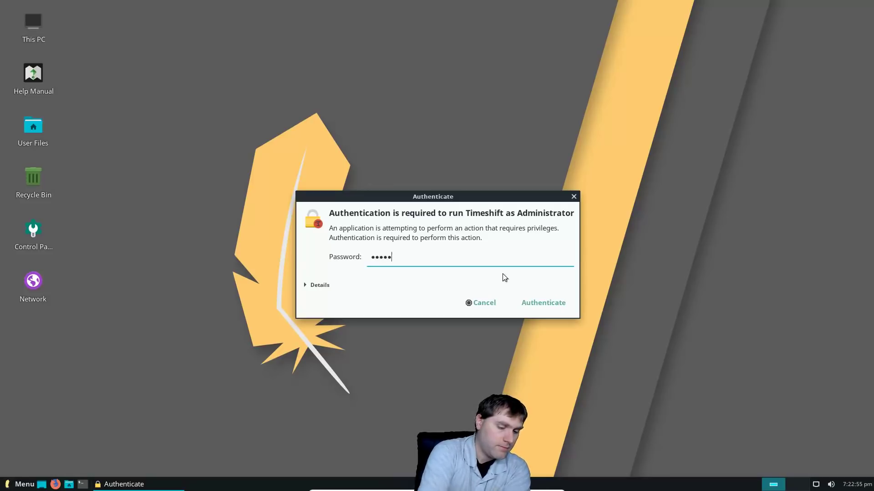
{"action": "key", "text": "Return"}
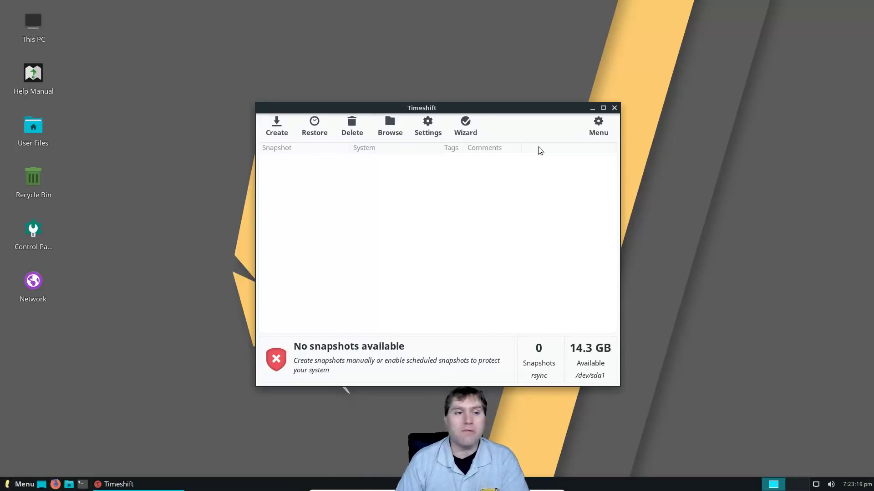
{"action": "left_click", "coordinate": [614, 108]}
Search the applications for "st", open Session and Startup, check its General and Splash settings, and close it.
{"action": "left_click", "coordinate": [17, 485]}
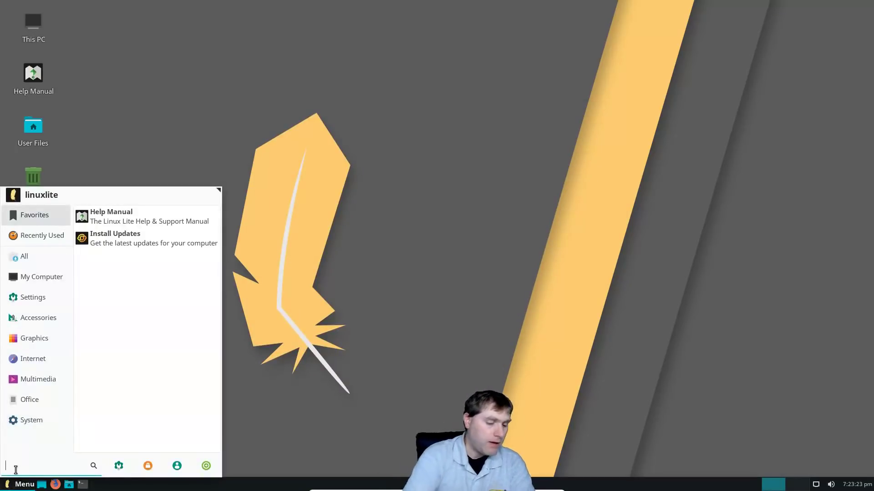
{"action": "type", "text": "st"}
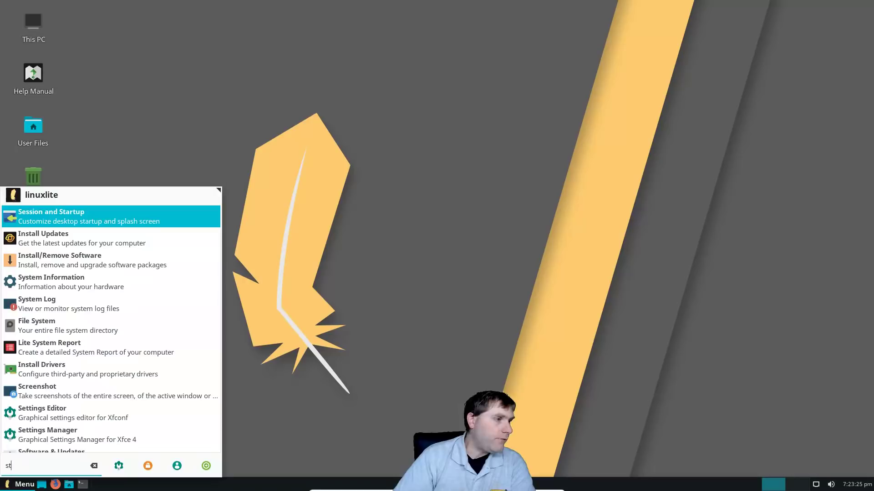
{"action": "left_click", "coordinate": [107, 217]}
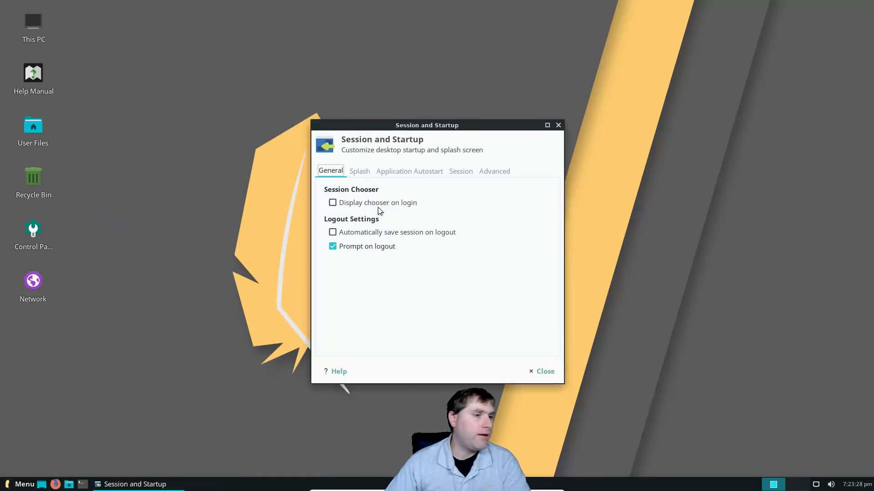
{"action": "left_click", "coordinate": [360, 171]}
{"action": "left_click", "coordinate": [559, 125]}
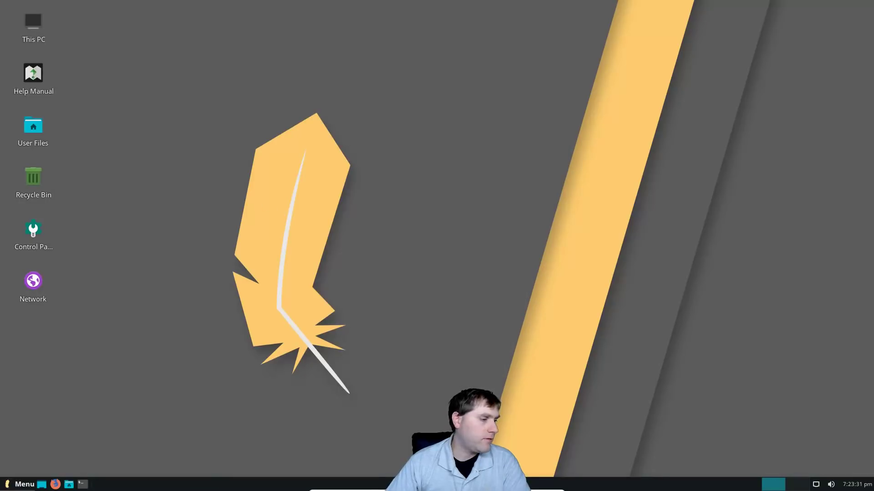
Browse the Settings applications and launch Lite Welcome.
{"action": "left_click", "coordinate": [25, 484]}
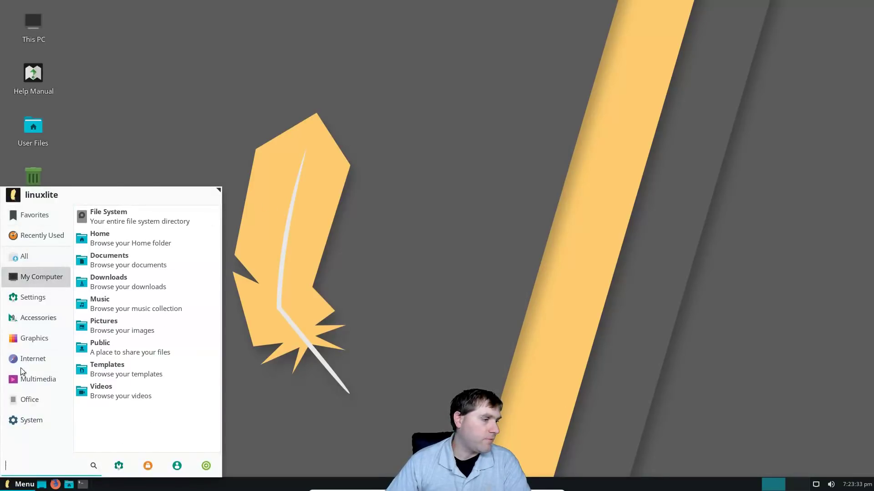
{"action": "mouse_move", "coordinate": [22, 421]}
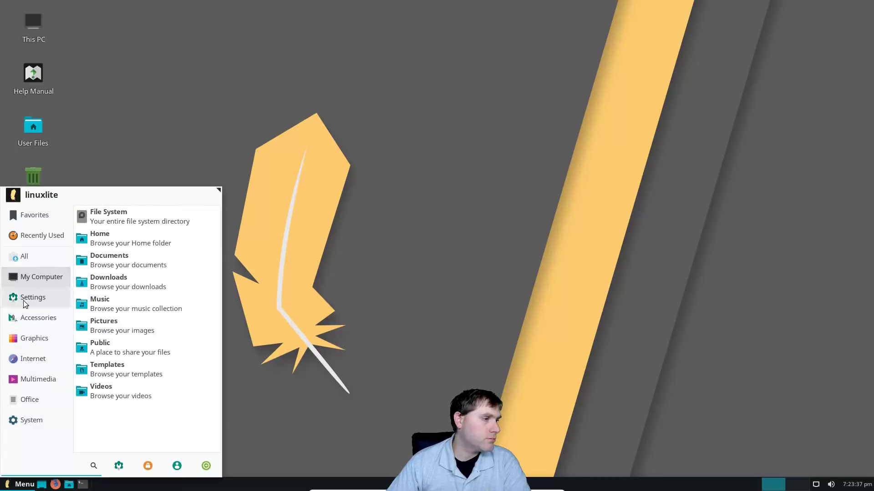
{"action": "mouse_move", "coordinate": [28, 297]}
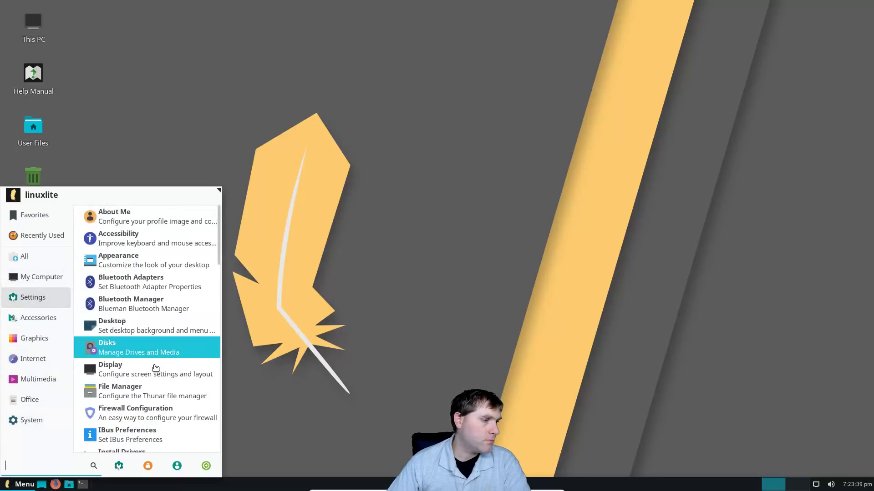
{"action": "scroll", "coordinate": [159, 382], "scroll_direction": "down", "scroll_amount": 3}
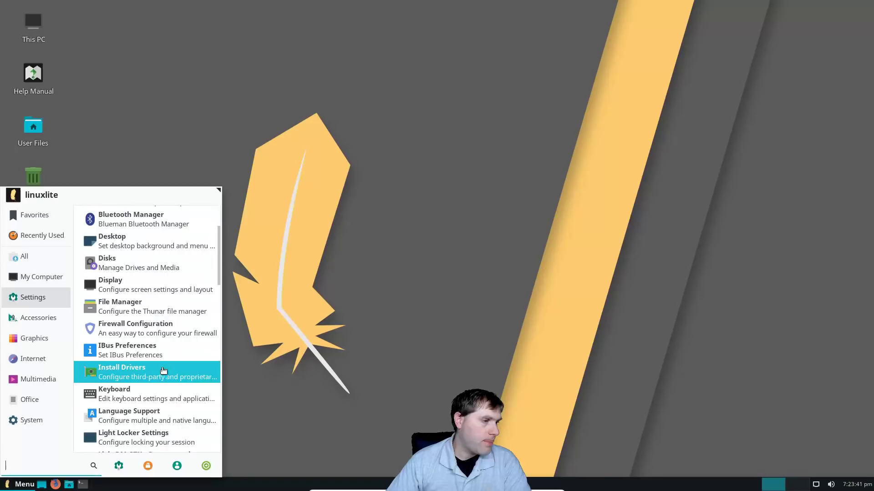
{"action": "left_click_drag", "start_coordinate": [217, 257], "coordinate": [196, 326]}
{"action": "scroll", "coordinate": [189, 350], "scroll_direction": "down", "scroll_amount": 5}
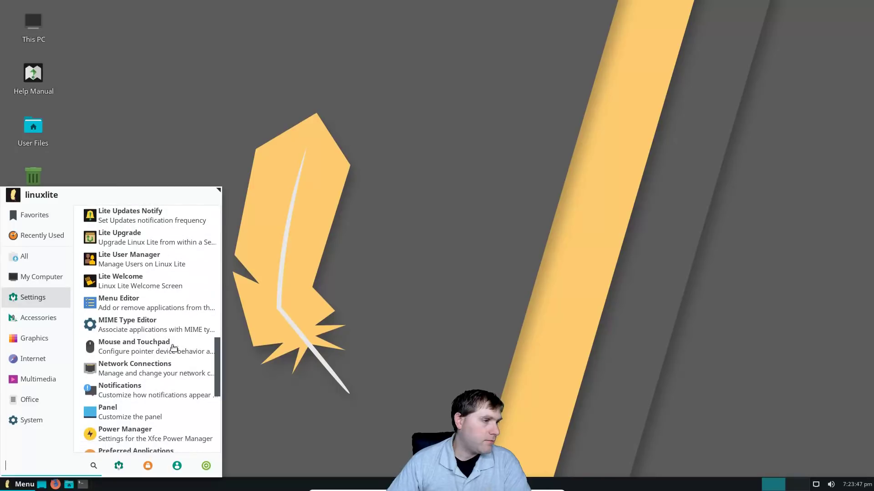
{"action": "left_click", "coordinate": [136, 281]}
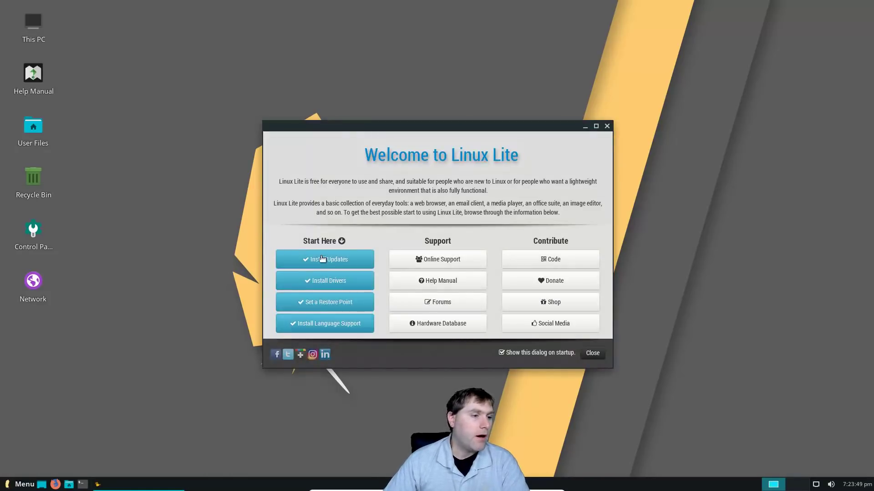
Open the Set a Restore Point guide in Lite Welcome, read its driver and restore point steps, and close the window.
{"action": "left_click", "coordinate": [316, 302]}
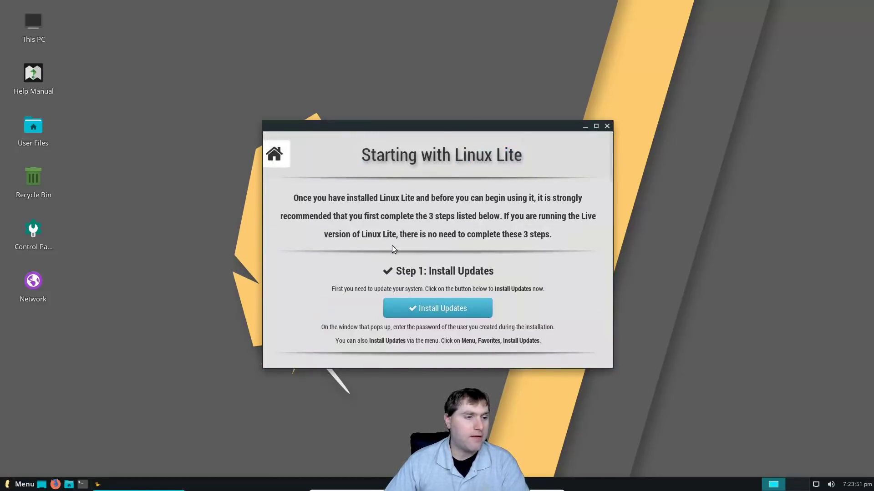
{"action": "scroll", "coordinate": [394, 248], "scroll_direction": "down", "scroll_amount": 6}
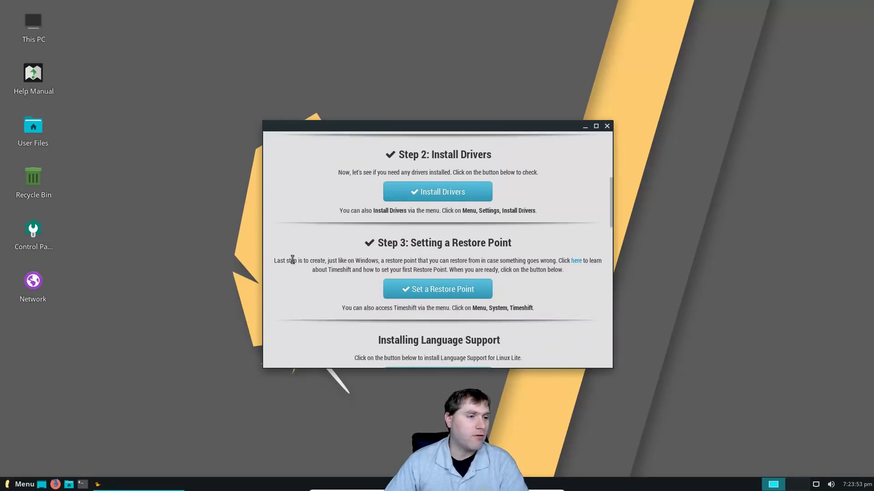
{"action": "left_click_drag", "start_coordinate": [276, 262], "coordinate": [358, 260]}
{"action": "left_click", "coordinate": [359, 260]}
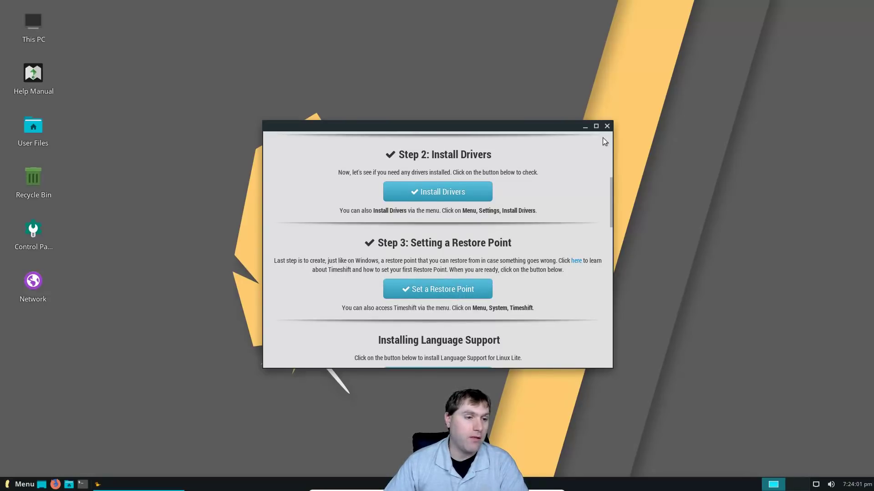
{"action": "left_click", "coordinate": [606, 127]}
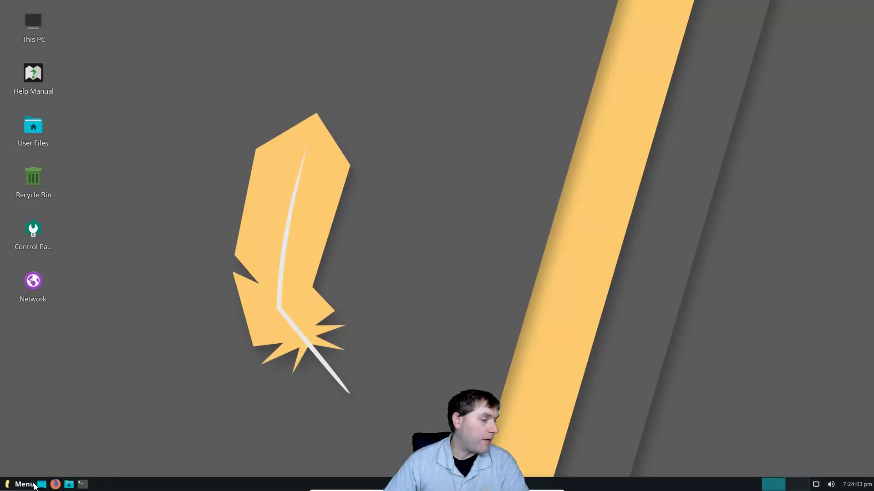
Search the applications for "des", open the Desktop settings, and look through the available wallpapers.
{"action": "left_click", "coordinate": [23, 485]}
{"action": "left_click", "coordinate": [38, 419]}
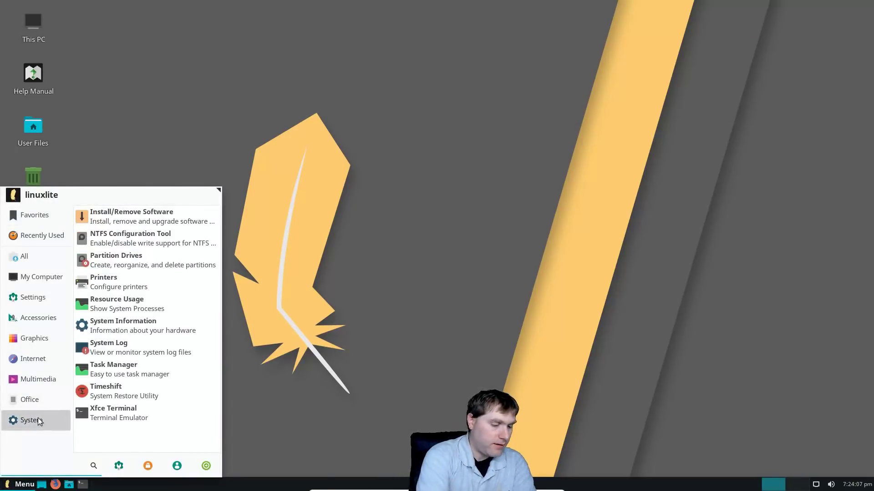
{"action": "type", "text": "des"}
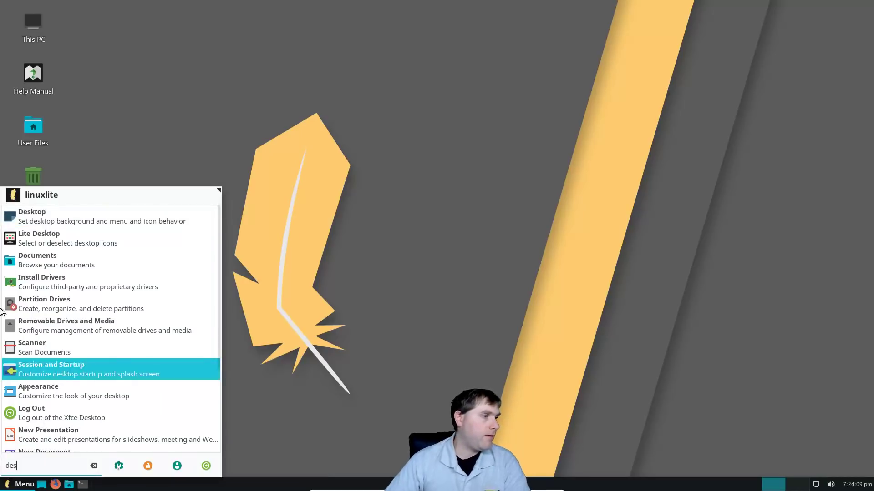
{"action": "left_click", "coordinate": [59, 213]}
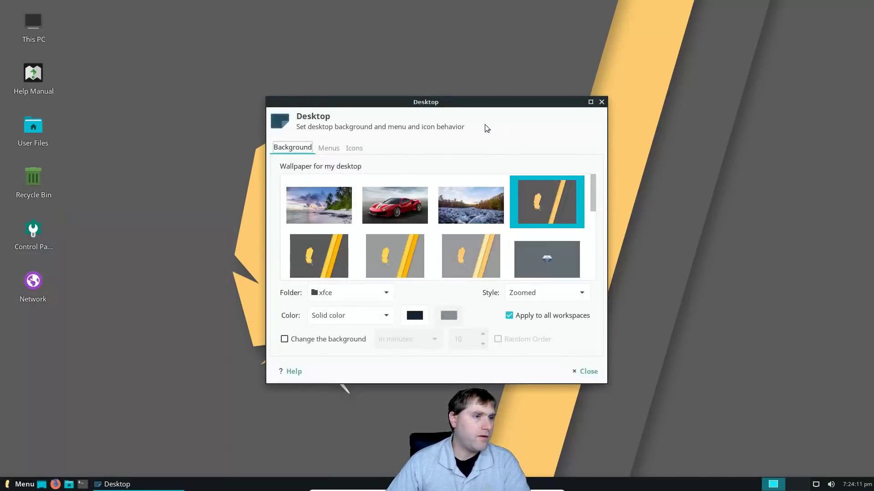
{"action": "left_click_drag", "start_coordinate": [441, 107], "coordinate": [435, 89]}
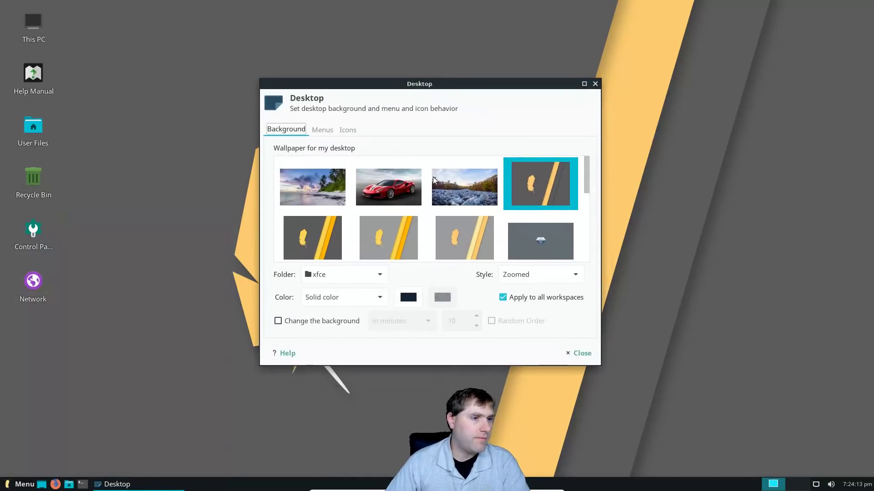
{"action": "scroll", "coordinate": [533, 220], "scroll_direction": "down", "scroll_amount": 3}
{"action": "scroll", "coordinate": [552, 237], "scroll_direction": "down", "scroll_amount": 2}
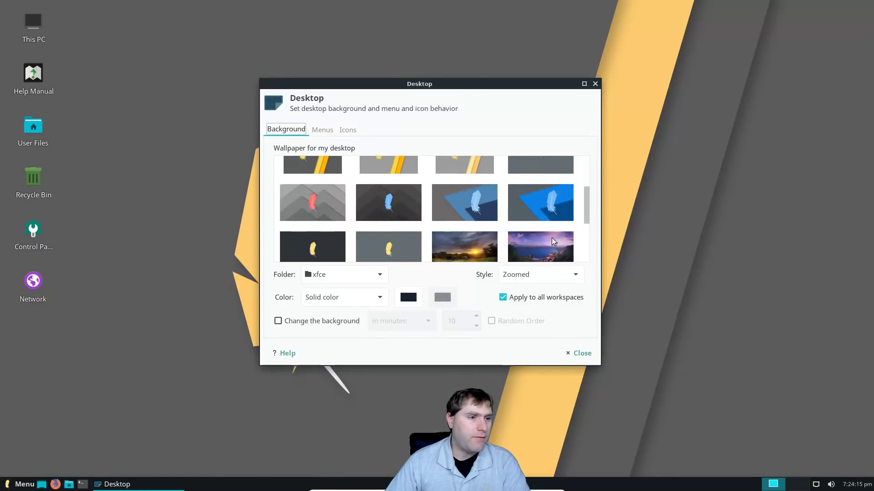
{"action": "scroll", "coordinate": [528, 226], "scroll_direction": "up", "scroll_amount": 5}
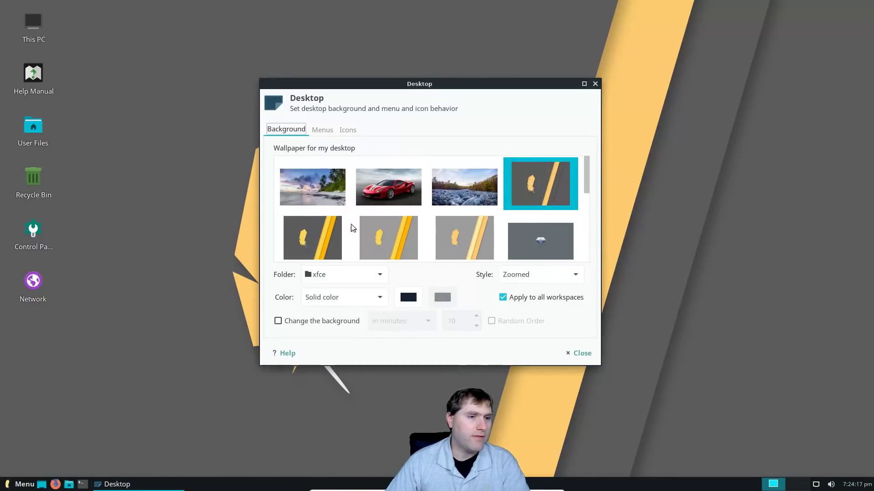
Try out the other three feather wallpapers and the diamond wallpaper, and move the Desktop window aside to view the background.
{"action": "left_click", "coordinate": [302, 251]}
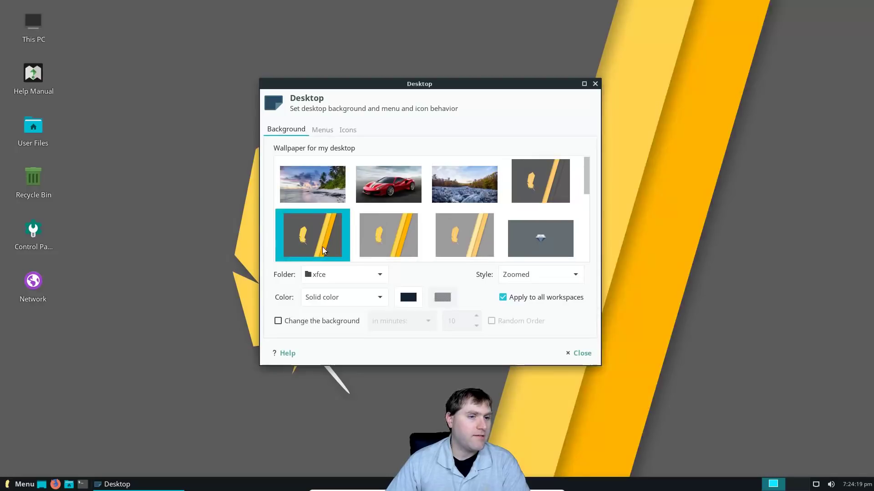
{"action": "left_click", "coordinate": [398, 240]}
{"action": "left_click", "coordinate": [466, 241]}
{"action": "left_click", "coordinate": [523, 242]}
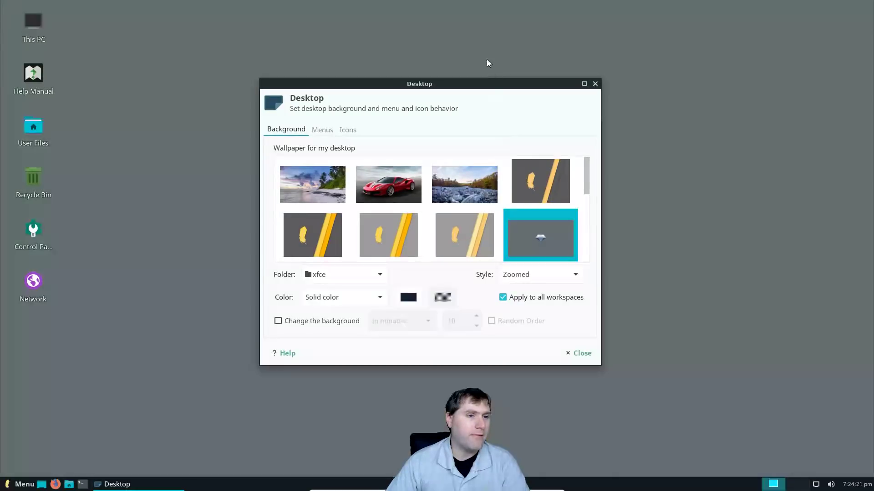
{"action": "left_click_drag", "start_coordinate": [474, 83], "coordinate": [673, 46]}
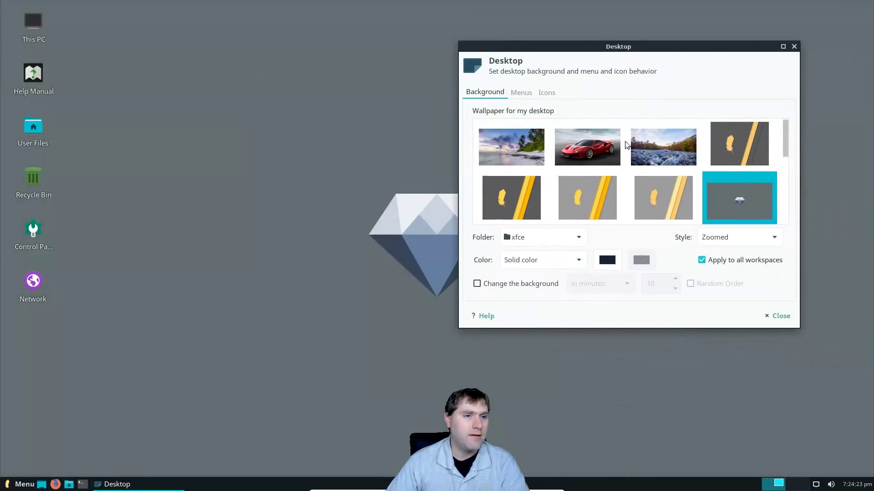
Try the red sports car, starry mountain and night city wallpapers, reapply the original dark grey feather wallpaper, and move the window aside.
{"action": "left_click", "coordinate": [615, 149]}
{"action": "scroll", "coordinate": [642, 163], "scroll_direction": "down", "scroll_amount": 6}
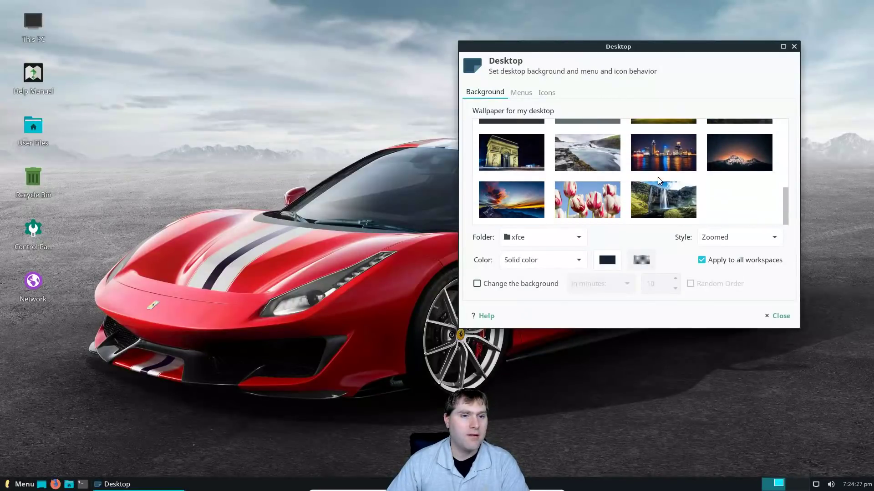
{"action": "left_click", "coordinate": [727, 141]}
{"action": "left_click_drag", "start_coordinate": [677, 46], "coordinate": [526, 112]}
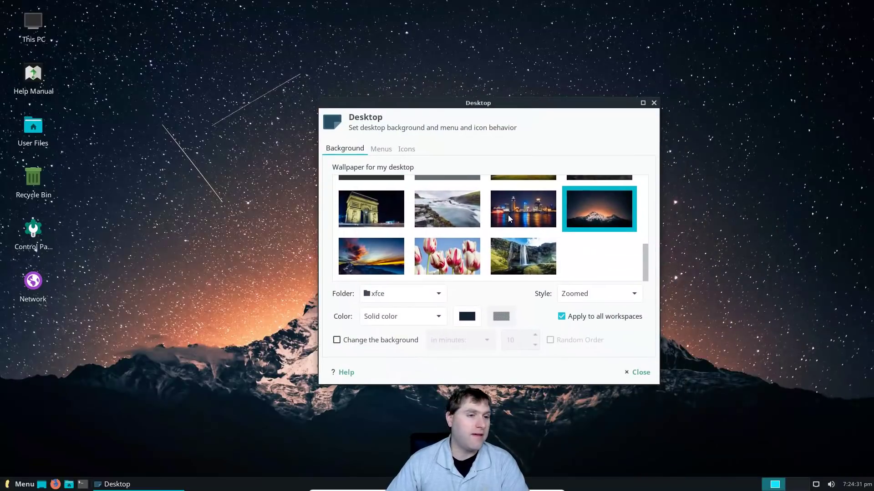
{"action": "left_click", "coordinate": [537, 200]}
{"action": "scroll", "coordinate": [563, 229], "scroll_direction": "up", "scroll_amount": 5}
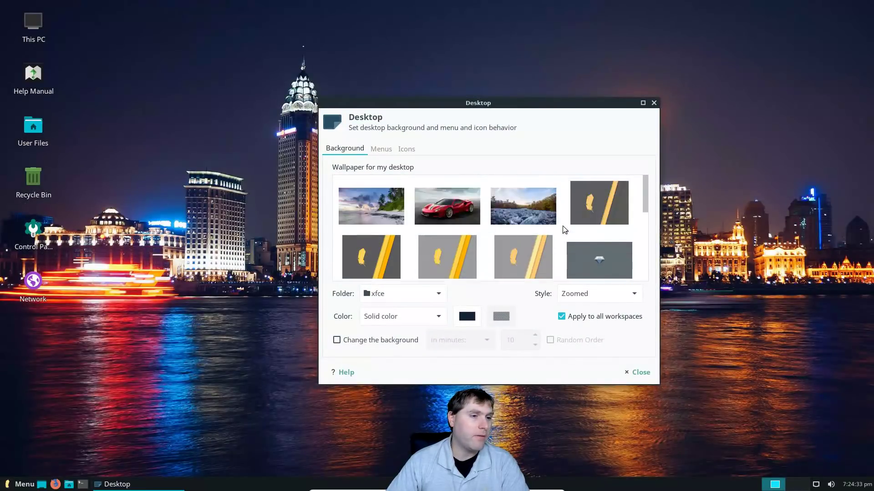
{"action": "left_click", "coordinate": [584, 202]}
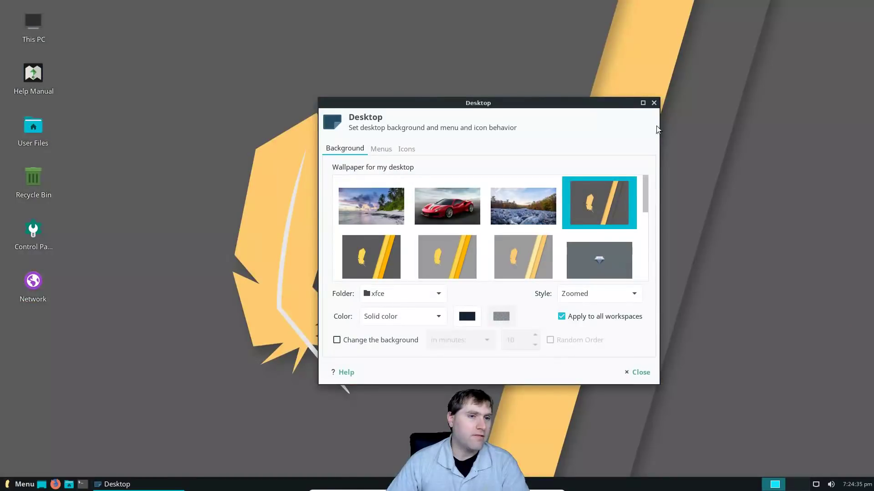
{"action": "left_click_drag", "start_coordinate": [624, 103], "coordinate": [702, 101]}
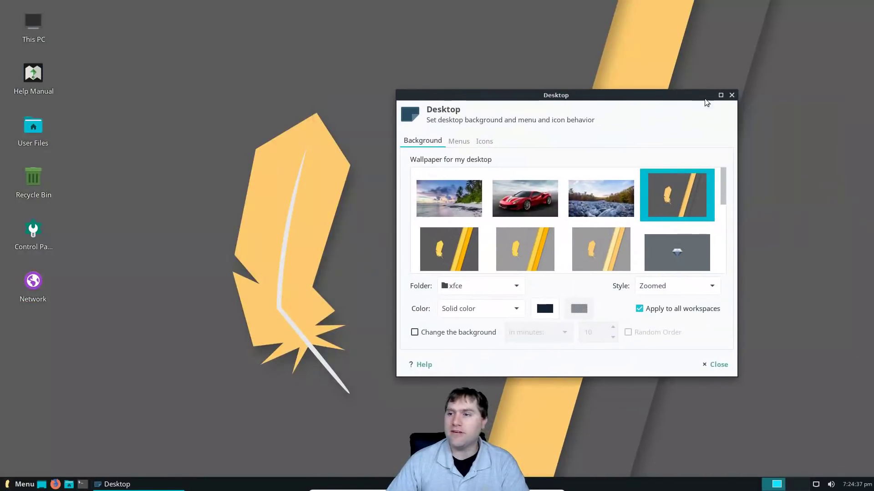
Check the Menus and Icons settings of the Desktop window and close it.
{"action": "left_click", "coordinate": [459, 141]}
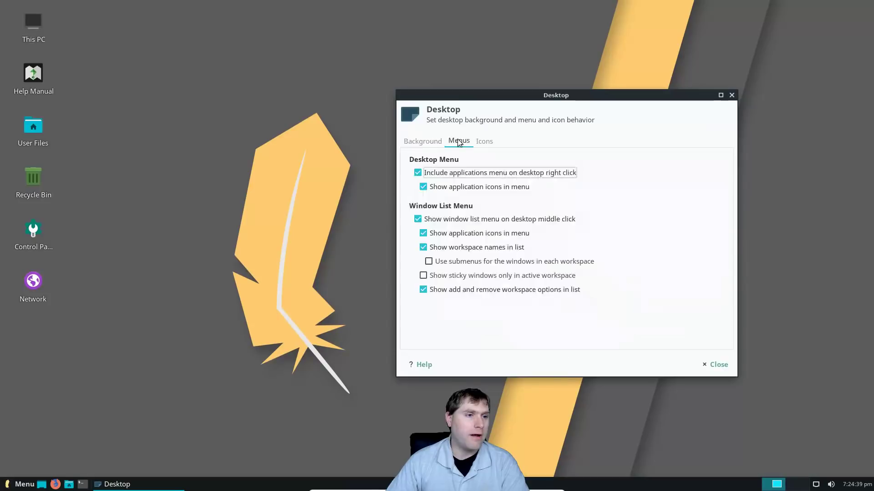
{"action": "left_click", "coordinate": [484, 141]}
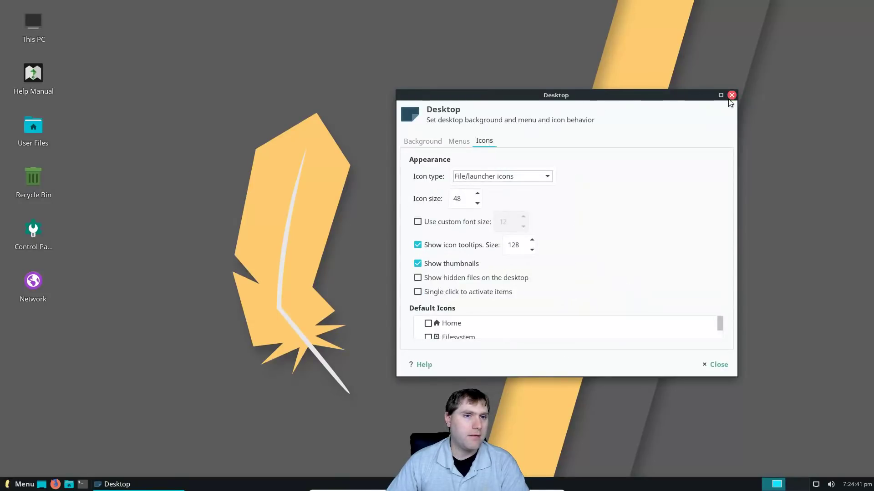
{"action": "left_click", "coordinate": [731, 95]}
Look through the Settings, System, Office and Accessories application categories and close the application list.
{"action": "left_click", "coordinate": [29, 489]}
{"action": "left_click", "coordinate": [50, 300]}
{"action": "left_click", "coordinate": [28, 420]}
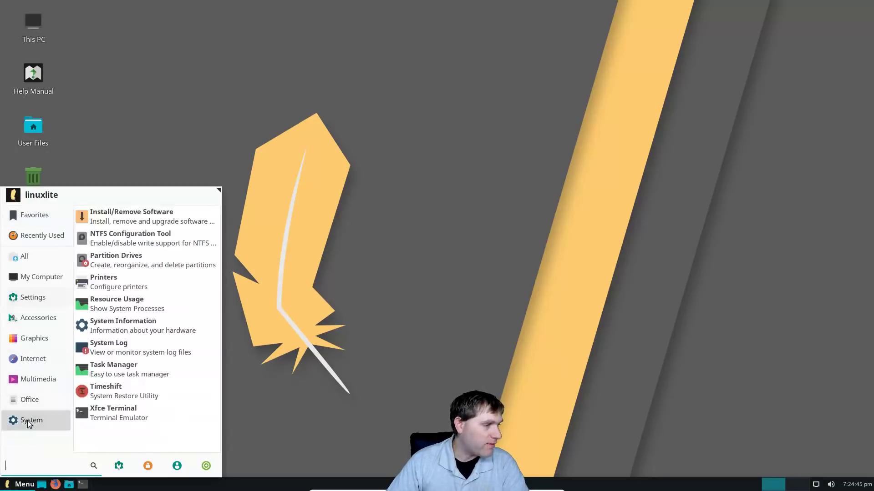
{"action": "left_click", "coordinate": [28, 399]}
{"action": "left_click", "coordinate": [43, 300]}
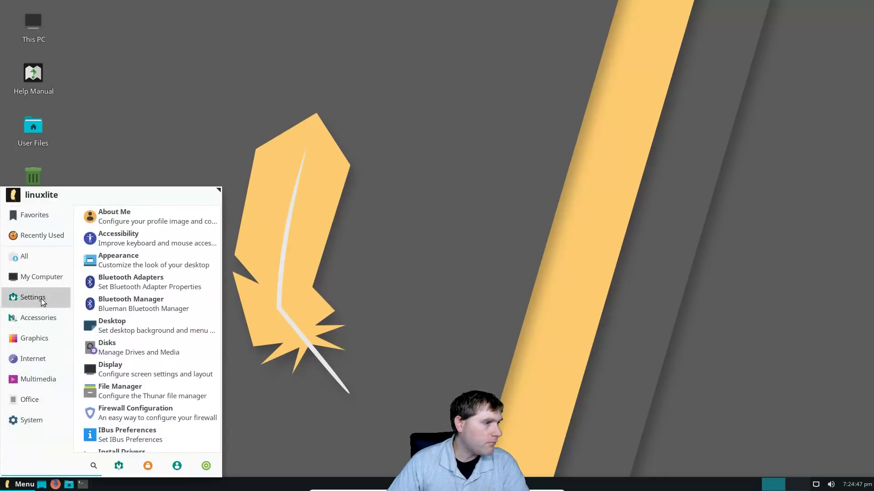
{"action": "left_click", "coordinate": [46, 315]}
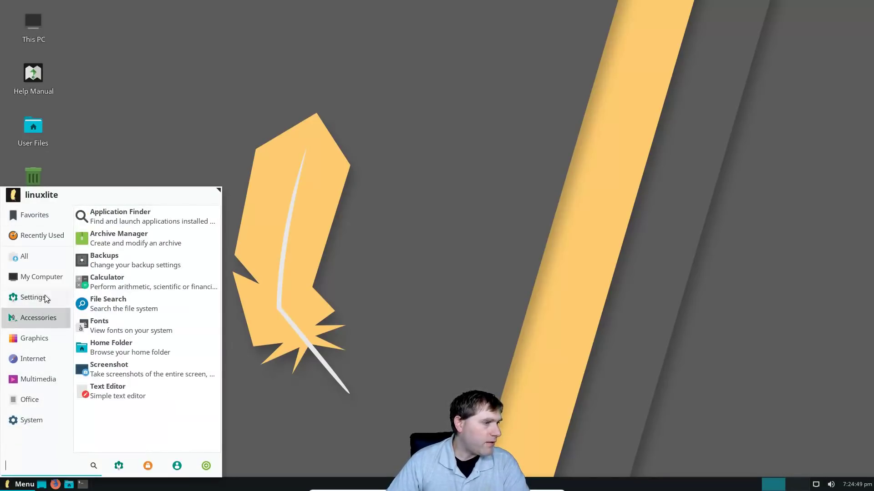
{"action": "left_click", "coordinate": [45, 299]}
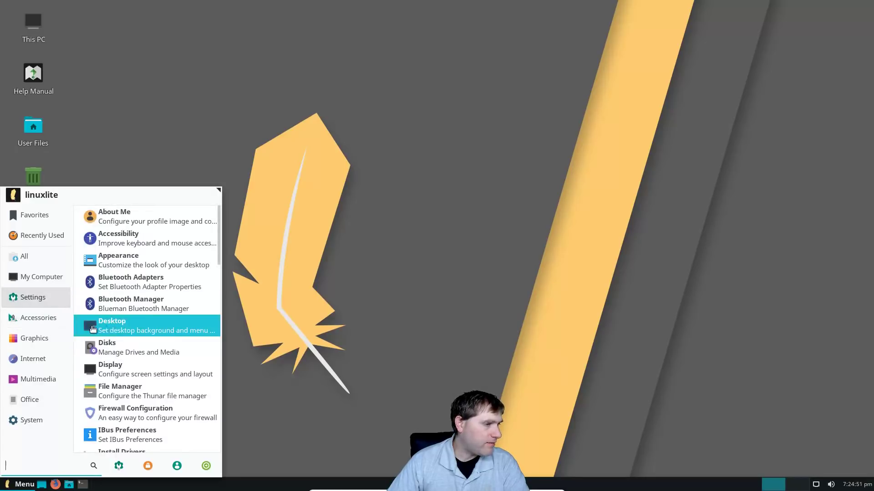
{"action": "left_click", "coordinate": [28, 415]}
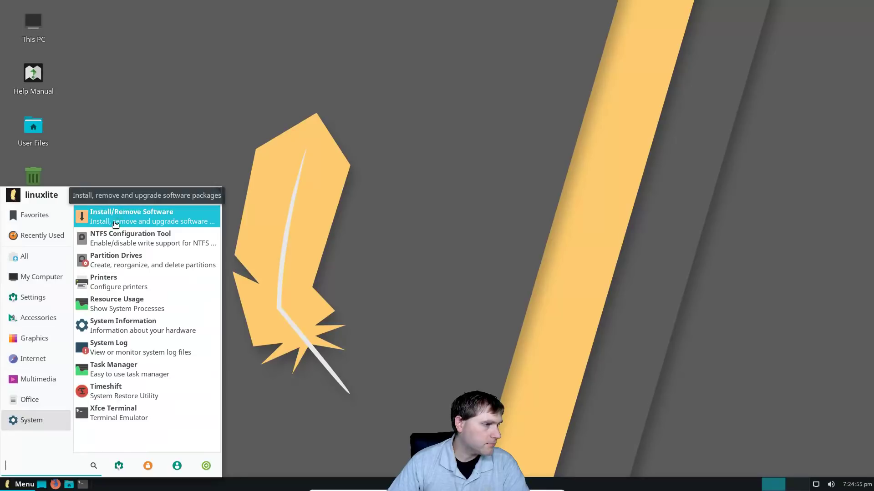
{"action": "left_click", "coordinate": [170, 84]}
Open Lite Desktop from the Control Panel on the desktop and disable the Network desktop icon.
{"action": "double_click", "coordinate": [30, 232]}
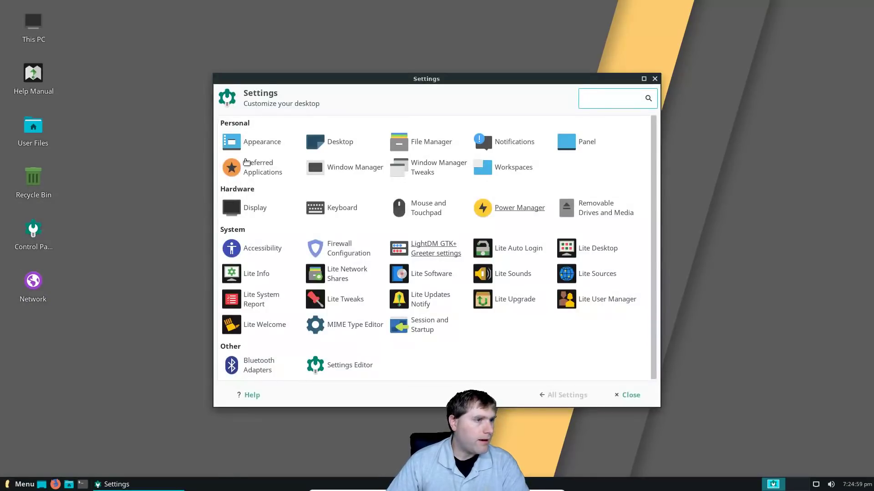
{"action": "left_click", "coordinate": [591, 249]}
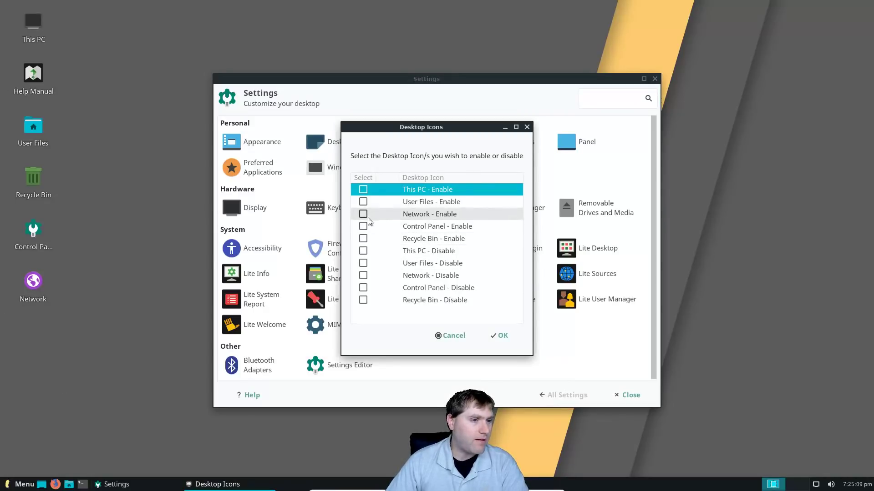
{"action": "left_click", "coordinate": [363, 276]}
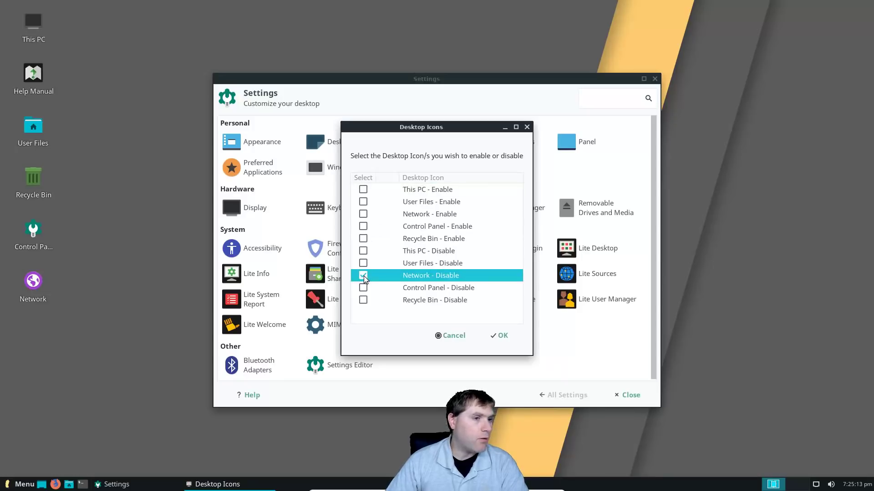
{"action": "left_click", "coordinate": [503, 336]}
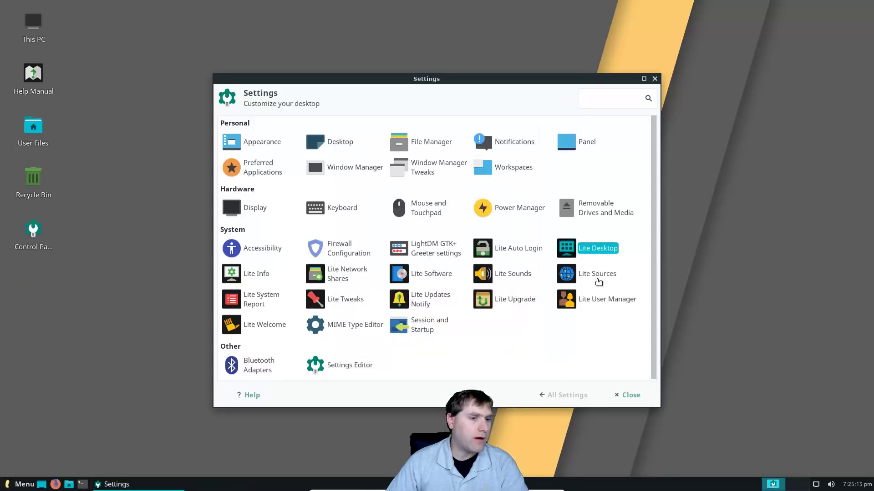
Reopen Lite Desktop, look over its options for enabling and disabling desktop icons, and cancel.
{"action": "left_click", "coordinate": [597, 250]}
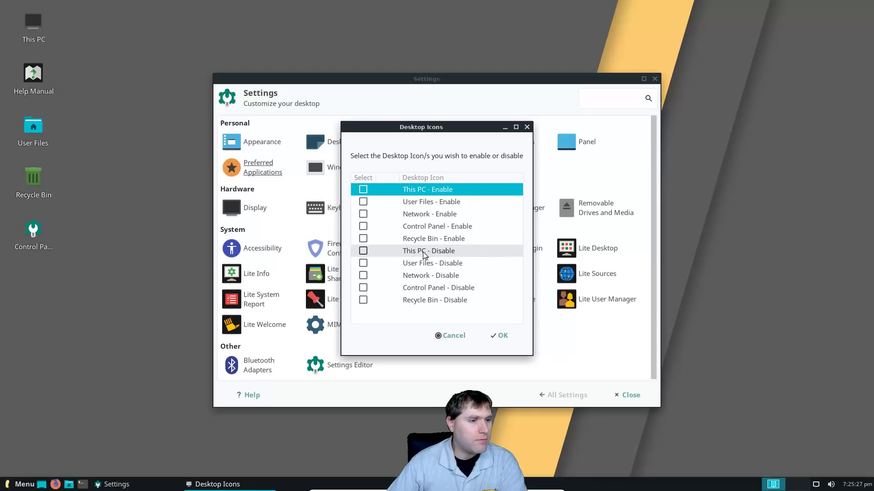
{"action": "left_click", "coordinate": [423, 202]}
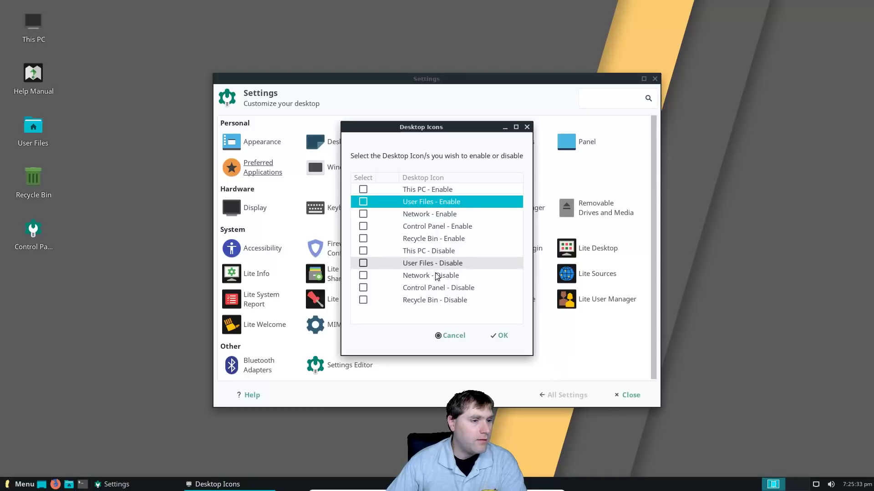
{"action": "left_click", "coordinate": [449, 335]}
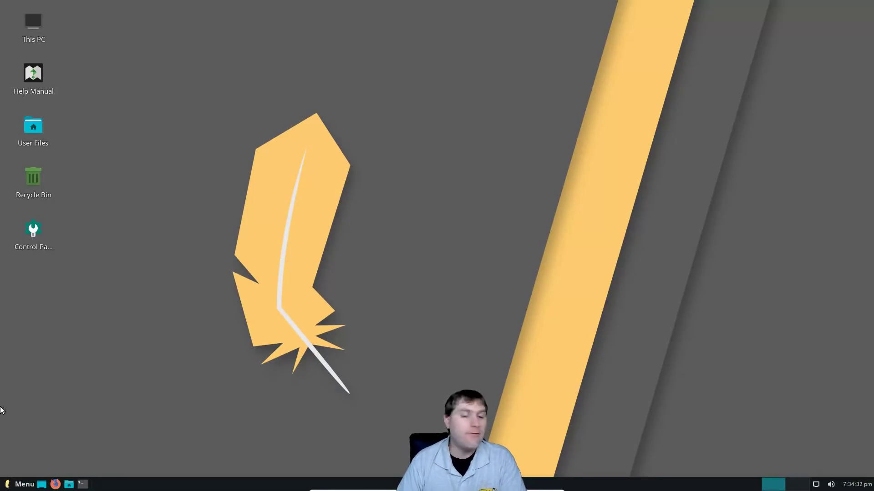
Browse the Multimedia, Office and Settings application categories, close the list, and open the Control Panel from the desktop.
{"action": "left_click", "coordinate": [18, 484]}
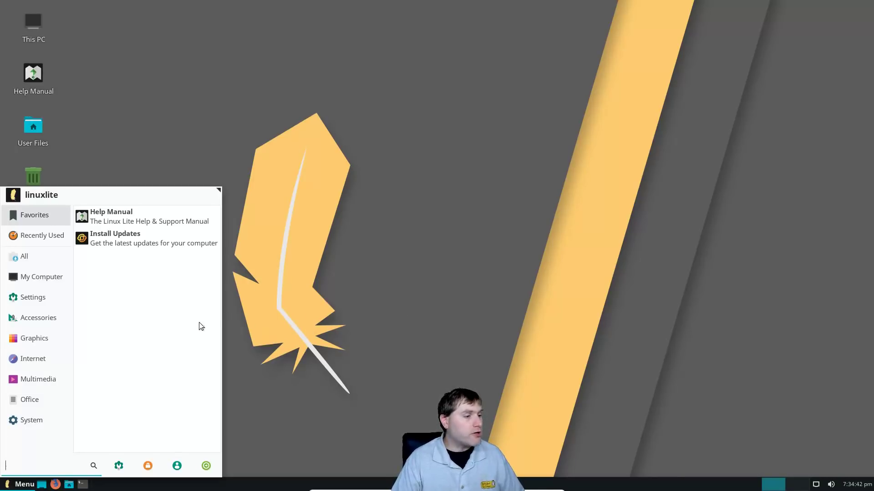
{"action": "left_click", "coordinate": [27, 381]}
{"action": "left_click", "coordinate": [22, 400]}
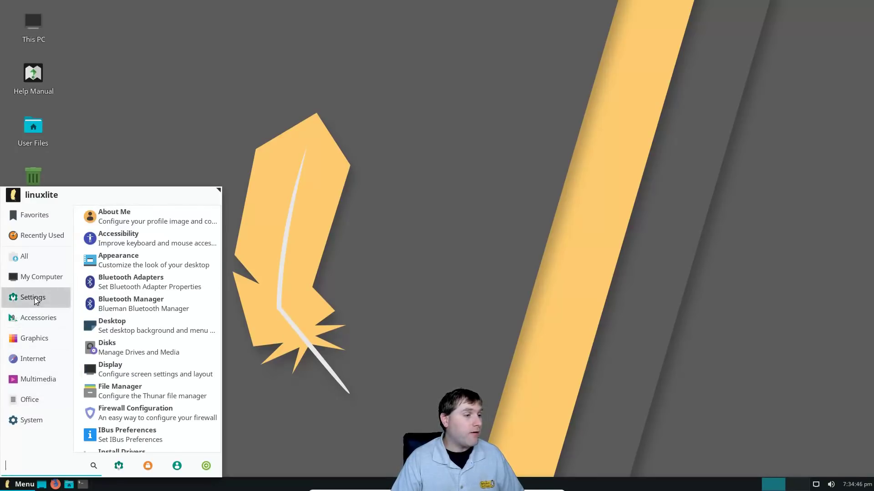
{"action": "left_click", "coordinate": [309, 215]}
{"action": "double_click", "coordinate": [26, 235]}
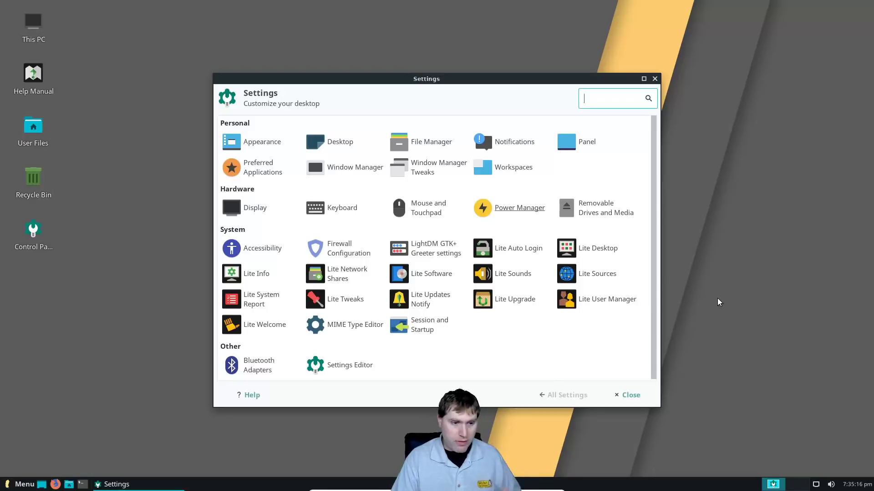
Reposition the Control Panel window, compare it with the application menu's favorites, and close both to return to the desktop.
{"action": "left_click_drag", "start_coordinate": [579, 83], "coordinate": [668, 52]}
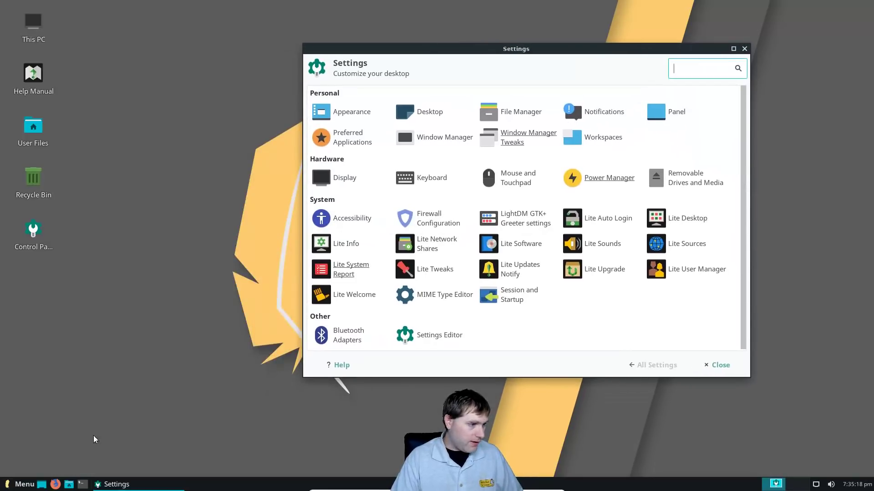
{"action": "left_click", "coordinate": [25, 484]}
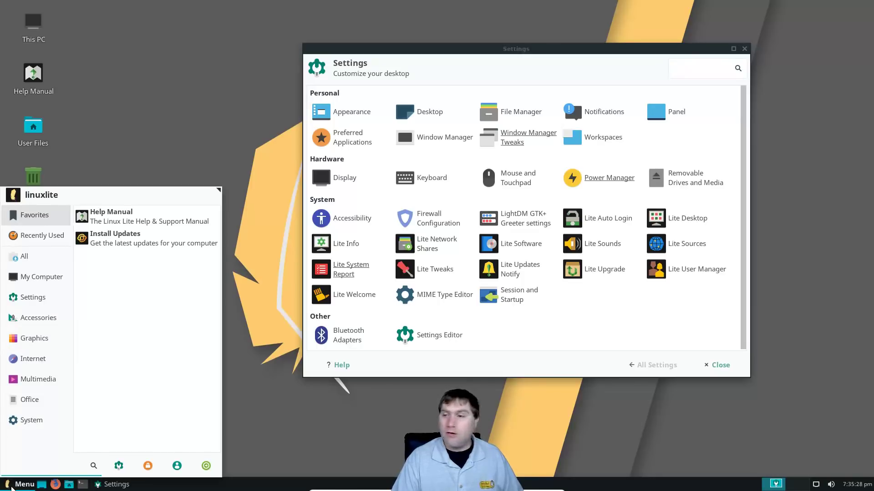
{"action": "left_click", "coordinate": [281, 418]}
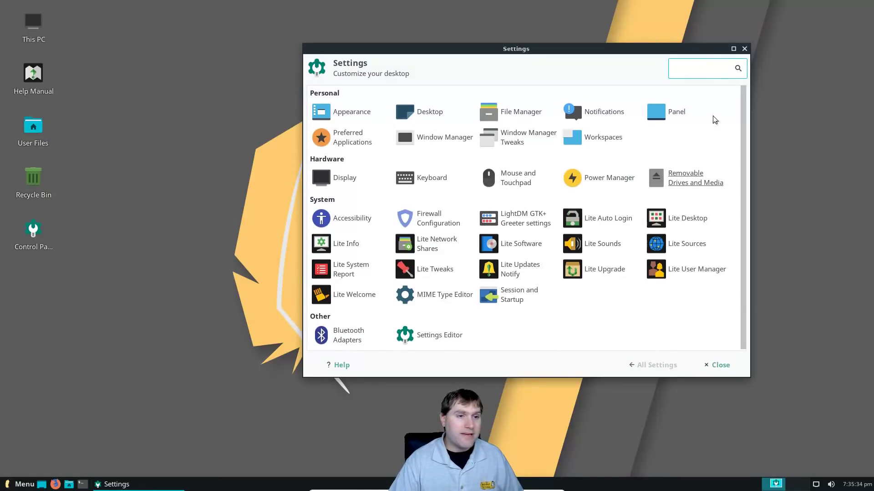
{"action": "left_click", "coordinate": [744, 49]}
{"action": "left_click", "coordinate": [24, 484]}
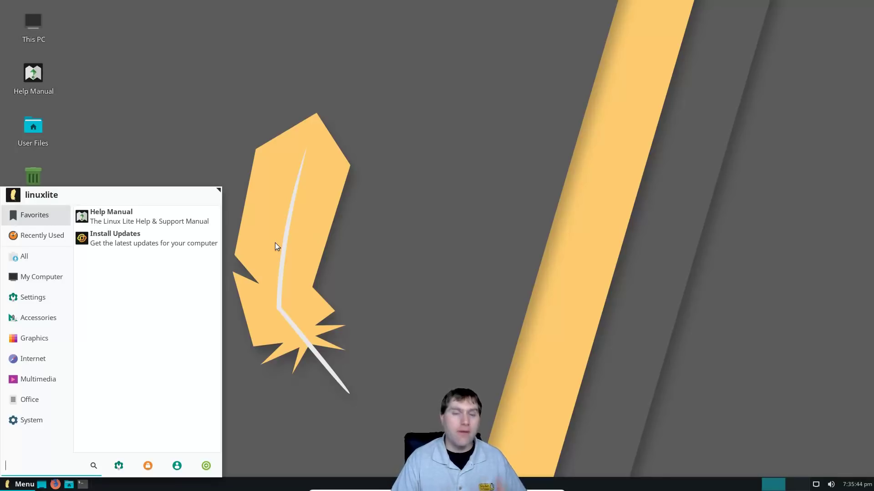
{"action": "left_click", "coordinate": [306, 217]}
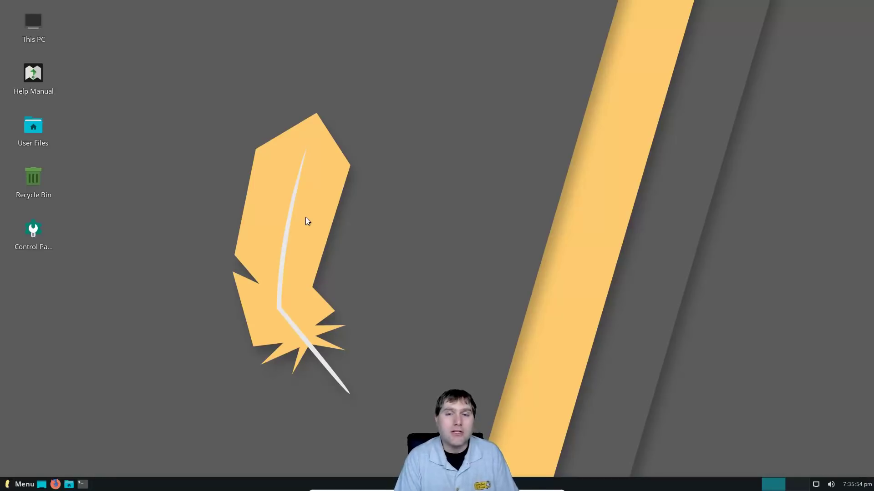
Check for Ubuntu's reporting tool by running "ubuntu-report --version" in a terminal, and exit the terminal.
{"action": "left_click", "coordinate": [82, 484]}
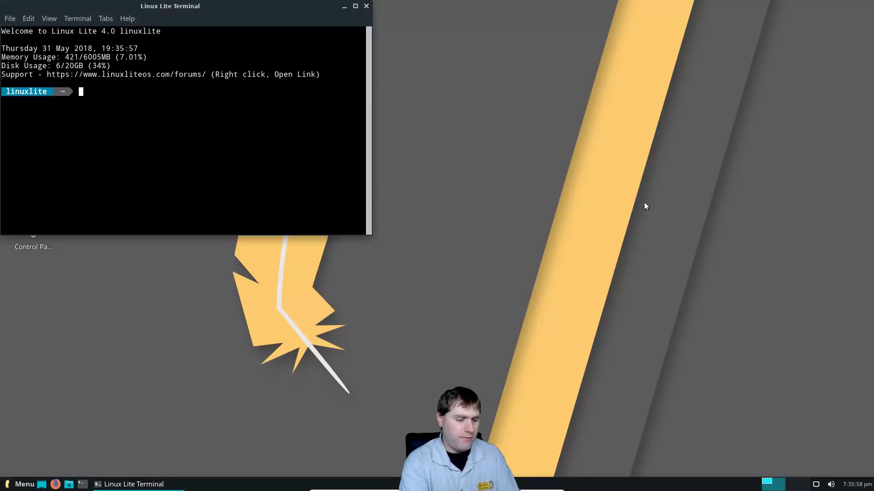
{"action": "type", "text": "ubu"}
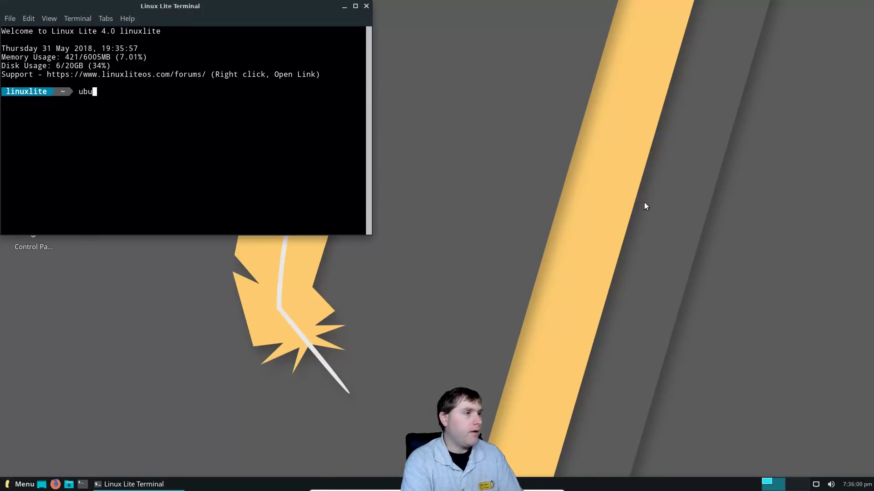
{"action": "type", "text": "ntu-report --version"}
{"action": "key", "text": "Return"}
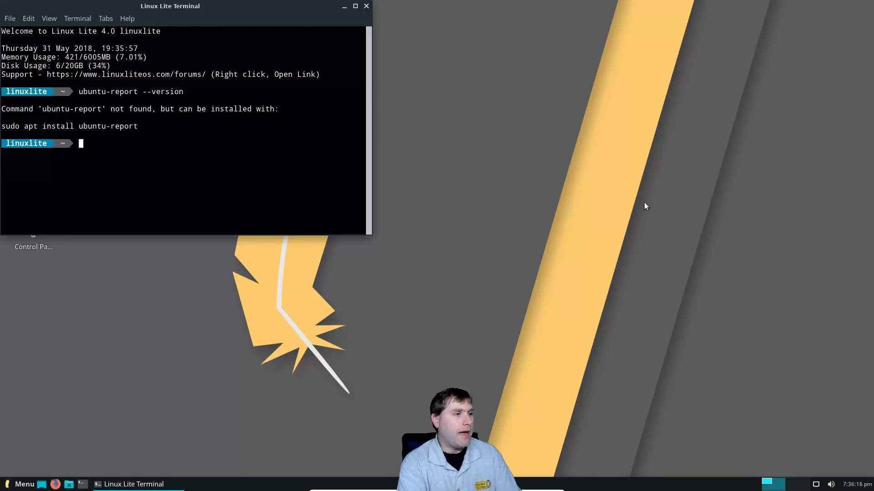
{"action": "type", "text": "exit"}
{"action": "key", "text": "Return"}
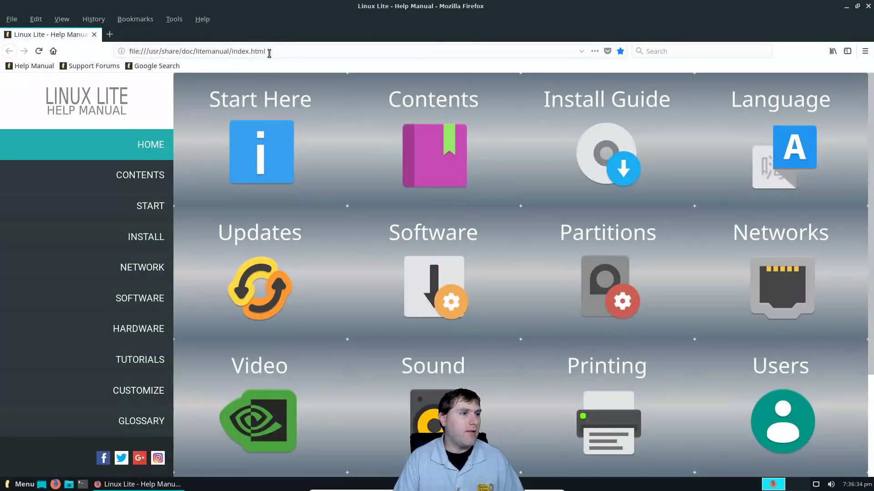
Highlight the local file address of the Help Manual in Firefox and look over the topics on its home page.
{"action": "left_click", "coordinate": [267, 51]}
{"action": "key", "text": "ctrl+a"}
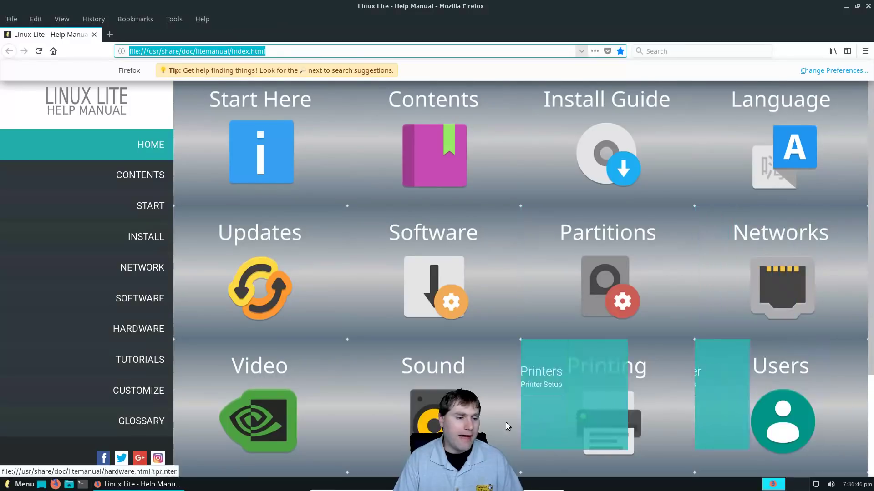
{"action": "scroll", "coordinate": [264, 396], "scroll_direction": "down", "scroll_amount": 3}
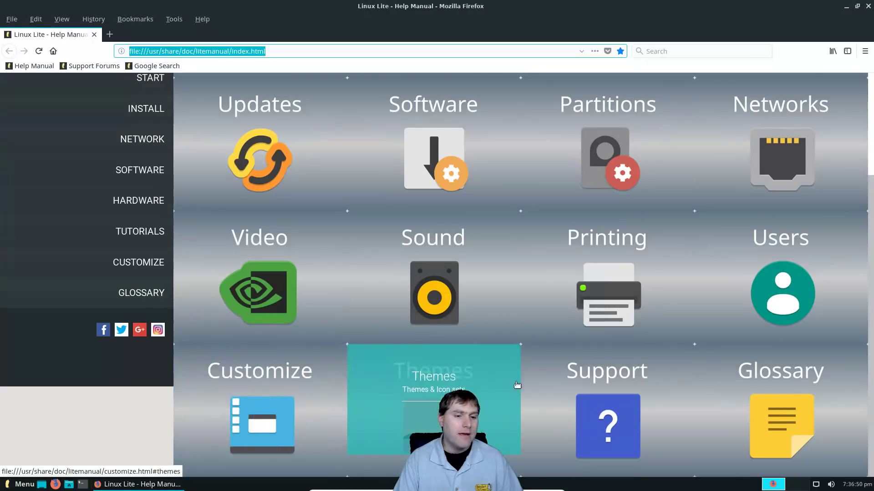
{"action": "scroll", "coordinate": [835, 381], "scroll_direction": "up", "scroll_amount": 3}
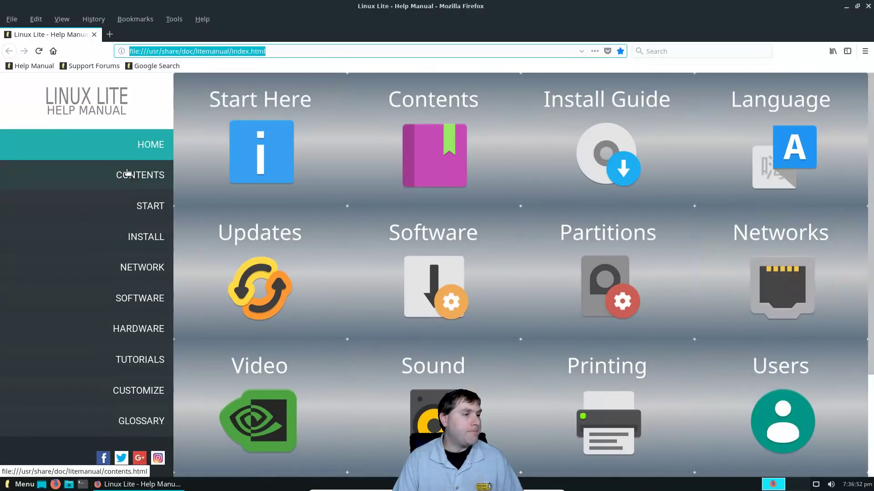
Read the Changing Desktop Environments section on the Help Manual's Software page and close the browser.
{"action": "left_click", "coordinate": [130, 297]}
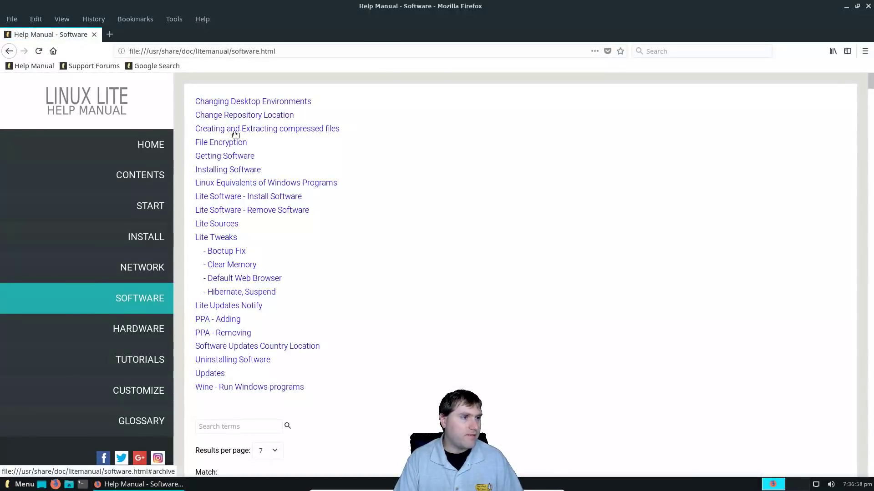
{"action": "left_click", "coordinate": [243, 103]}
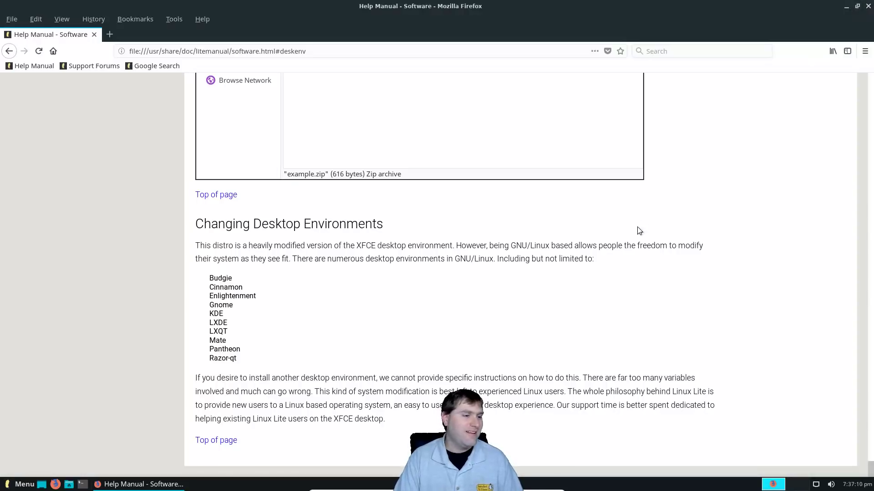
{"action": "scroll", "coordinate": [682, 157], "scroll_direction": "up", "scroll_amount": 4}
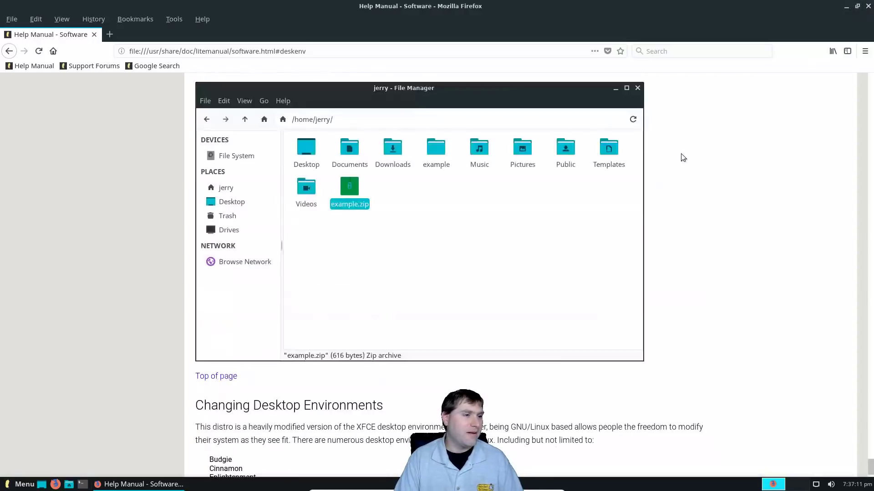
{"action": "left_click", "coordinate": [868, 6]}
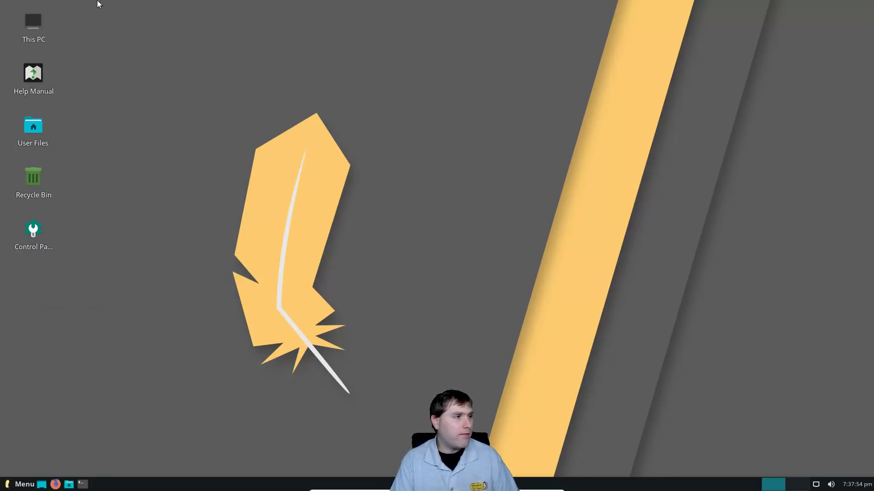
Open User Files from the desktop, move the file manager window toward the middle to view the home folders, and close it.
{"action": "double_click", "coordinate": [30, 126]}
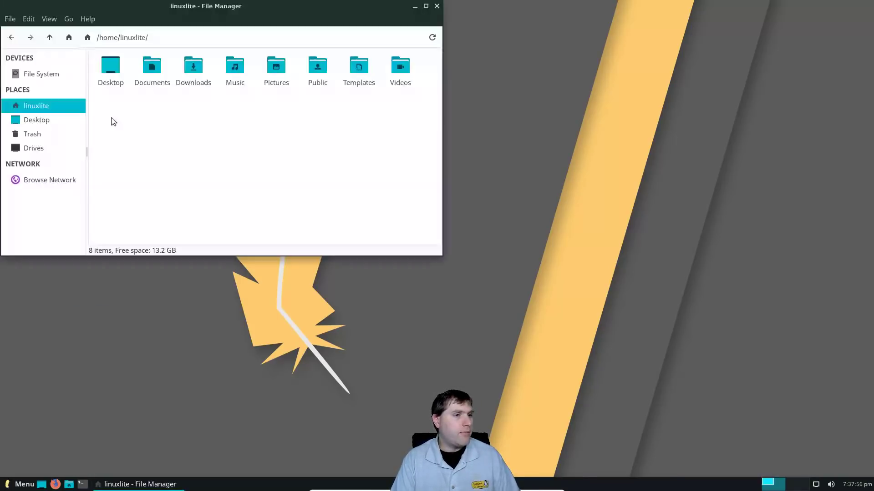
{"action": "left_click_drag", "start_coordinate": [343, 26], "coordinate": [589, 66]}
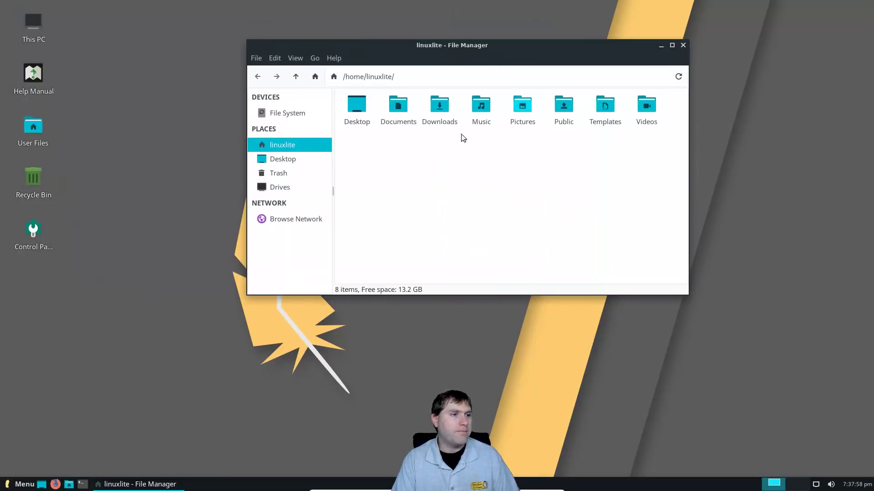
{"action": "left_click", "coordinate": [683, 45]}
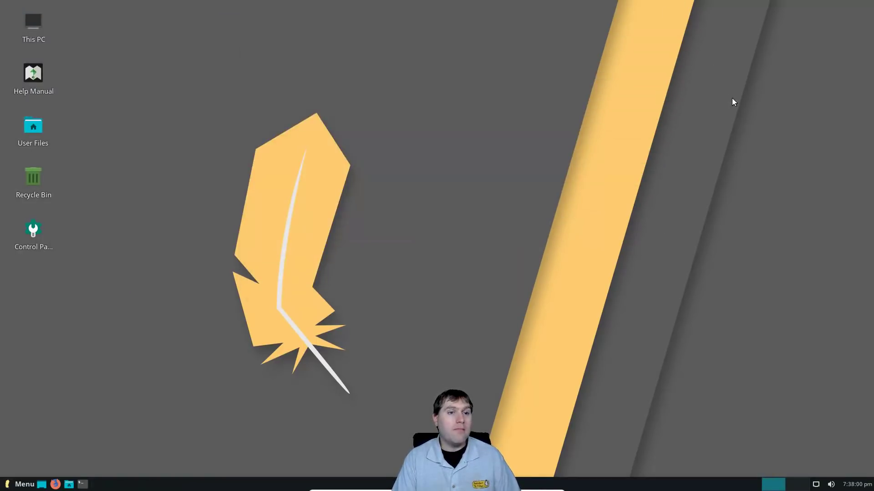